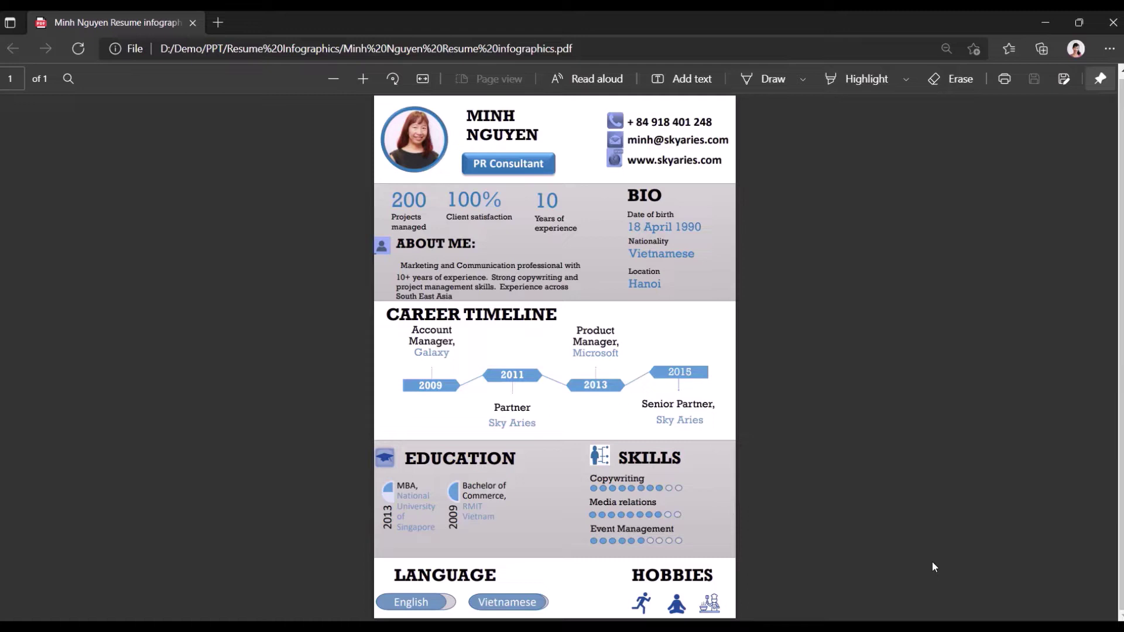
While viewing the resume PDF in Edge, bring up PowerPoint's recent list from the taskbar
right_click(594, 628)
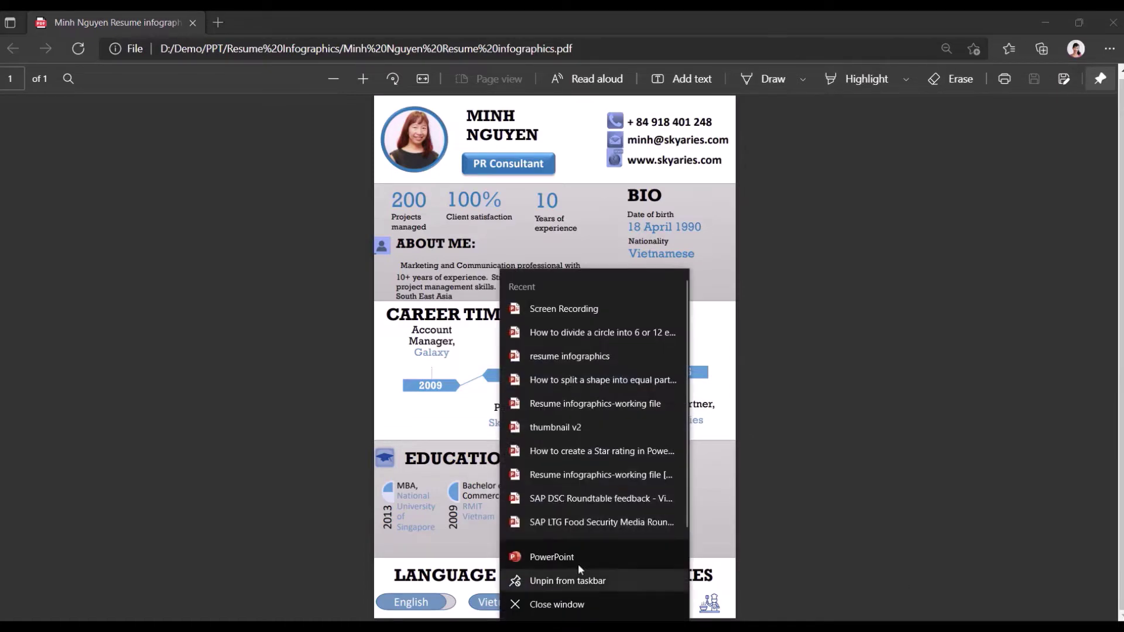
Launch PowerPoint and create a blank presentation (Presentation5)
click(573, 553)
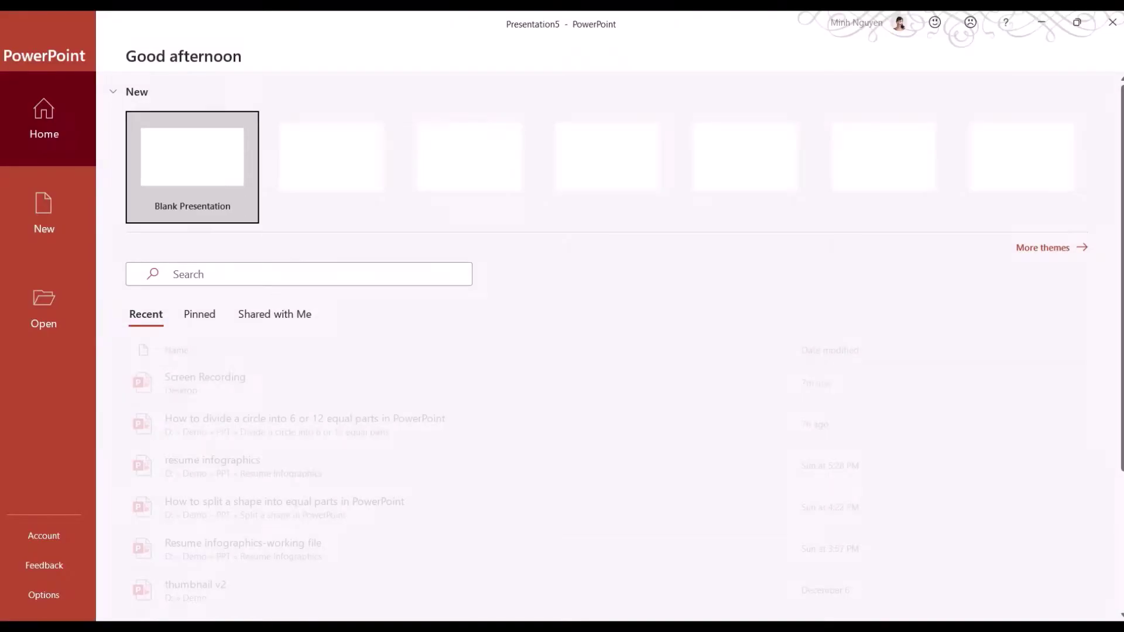
click(178, 177)
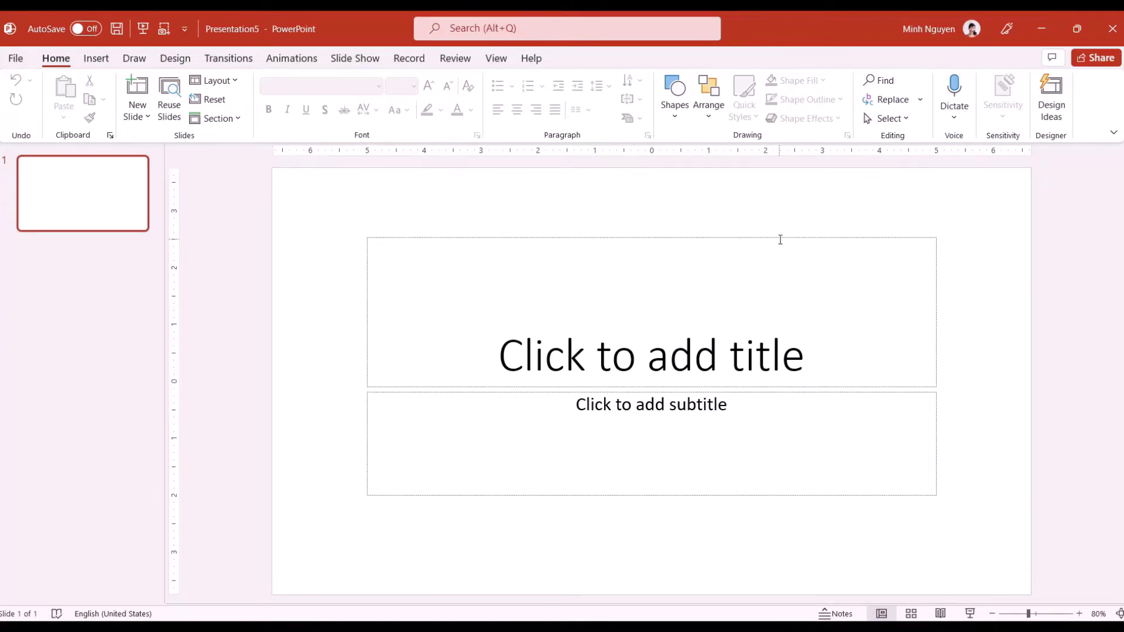
Set a custom slide size of A4 Paper (210x297 mm), portrait, choosing Maximize for content
click(172, 57)
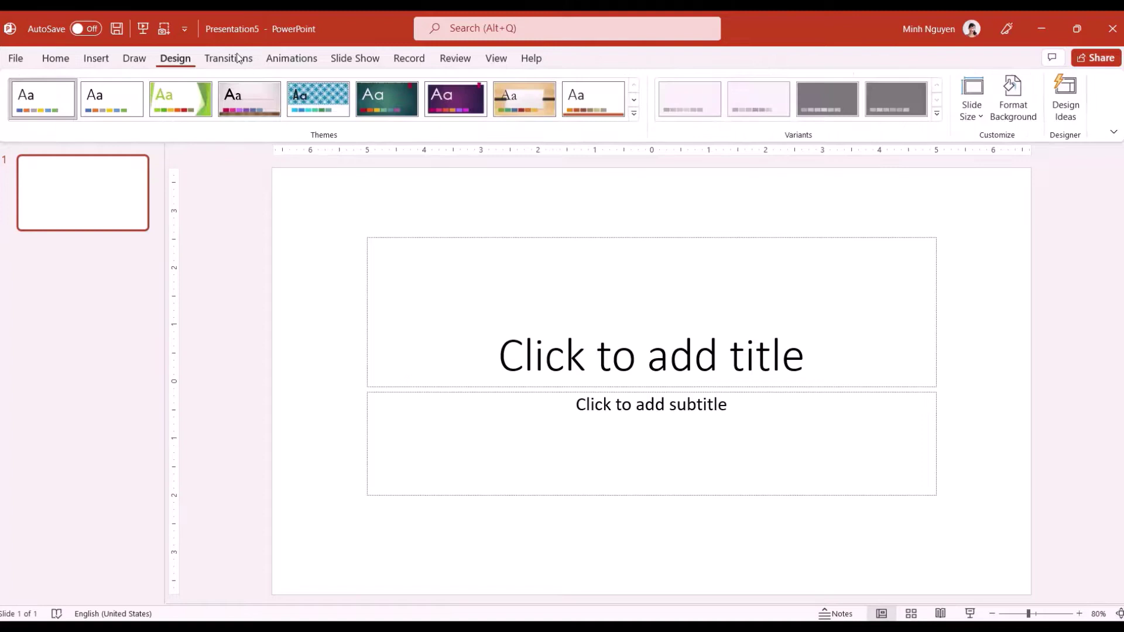
click(972, 109)
click(1002, 214)
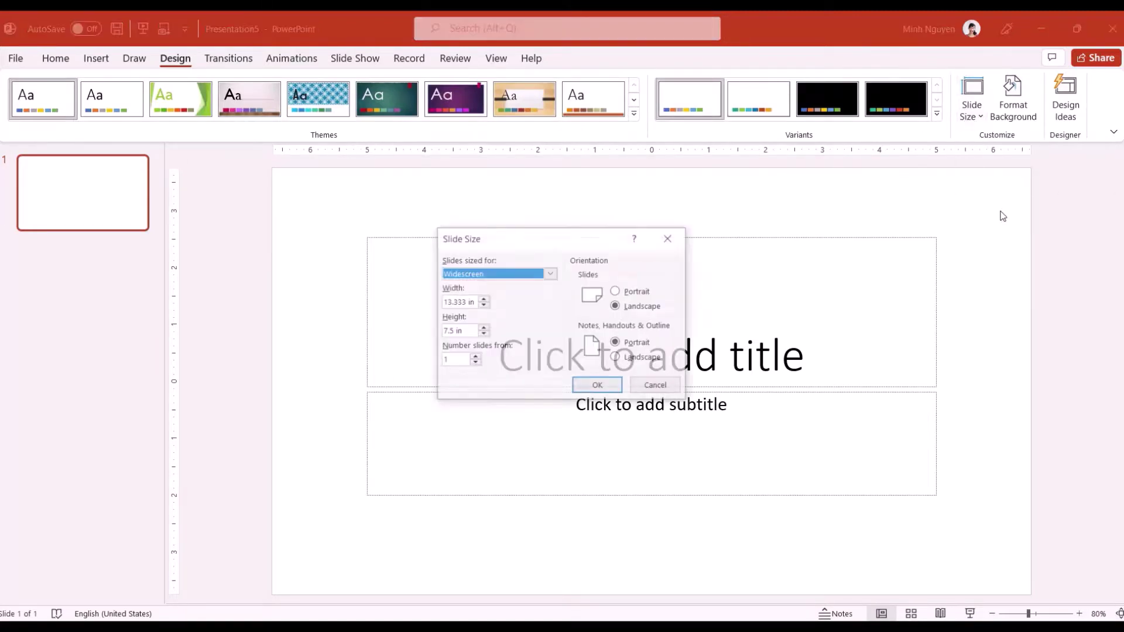
click(636, 293)
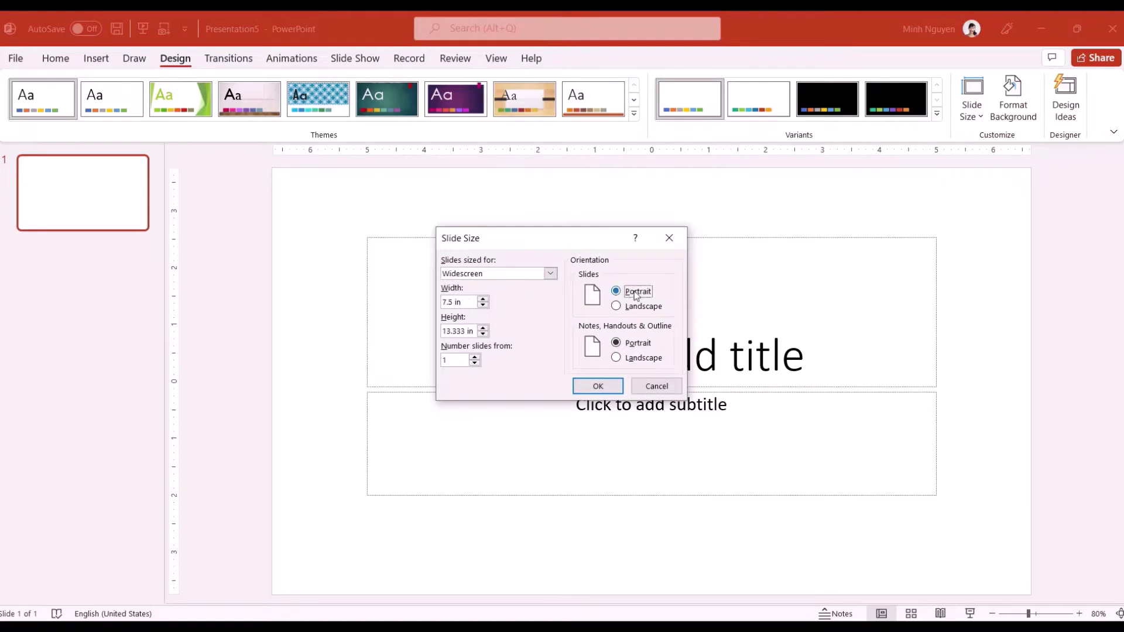
click(550, 274)
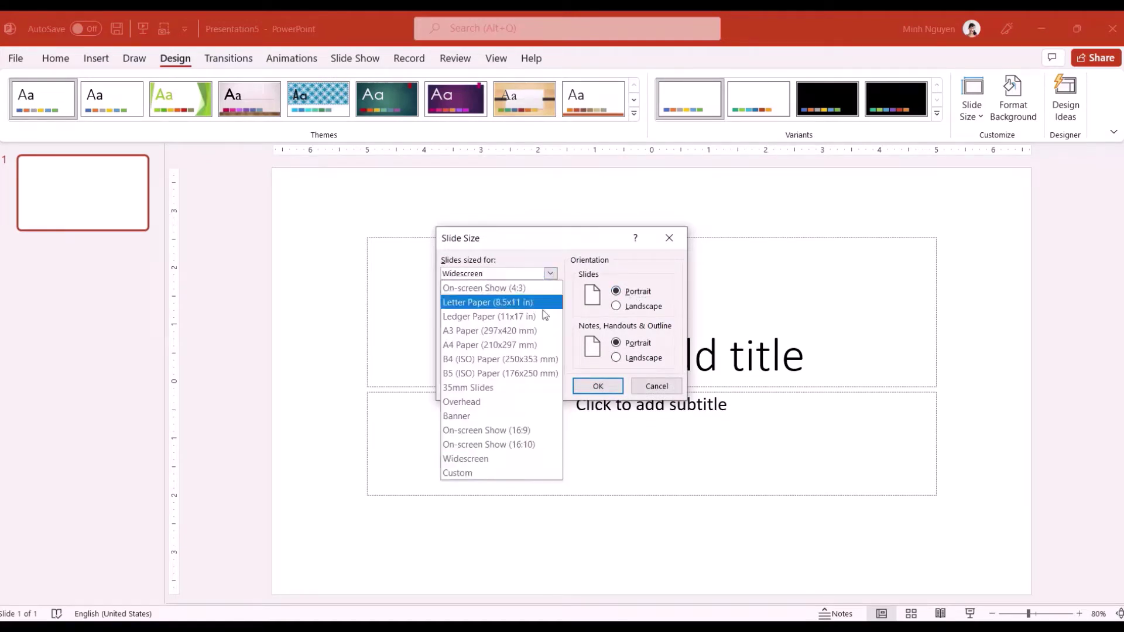
key(Escape)
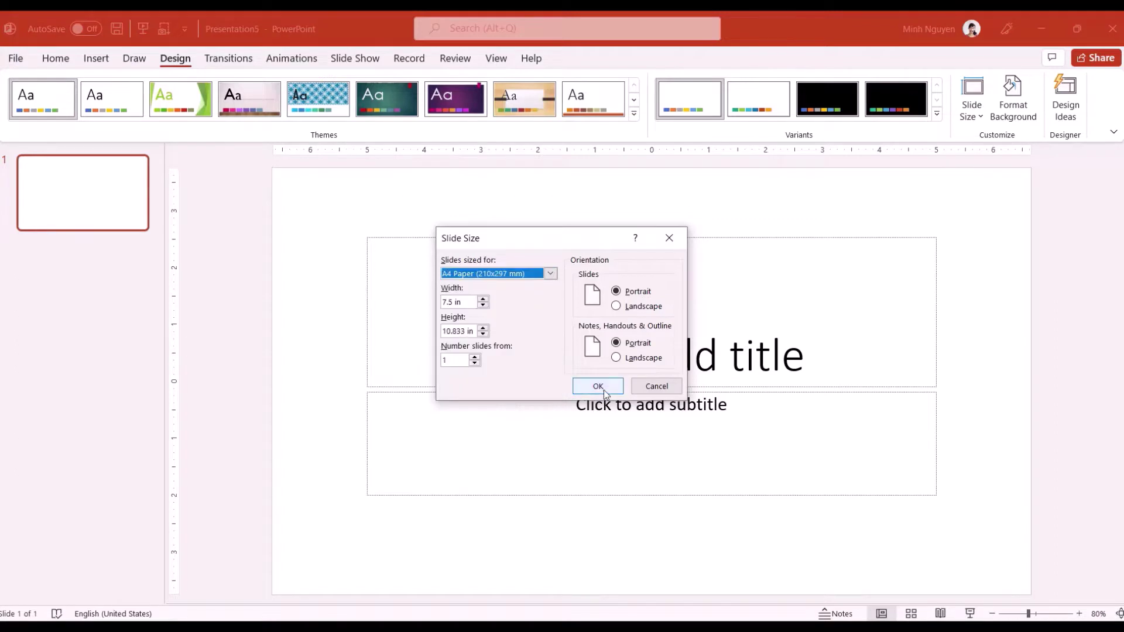
click(598, 387)
click(599, 422)
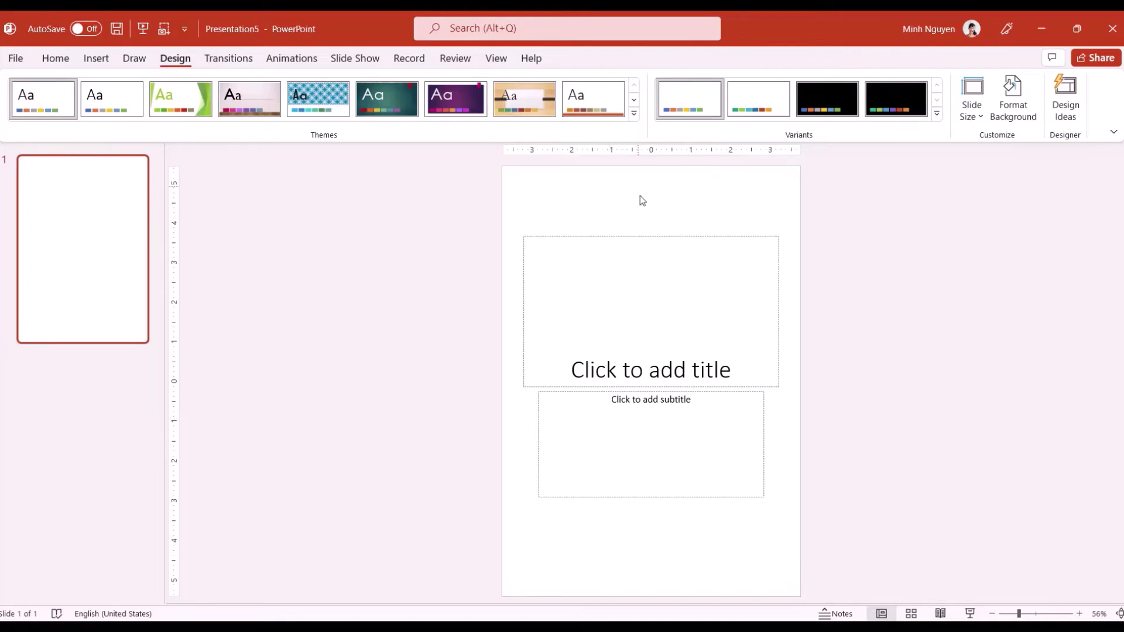
Delete the title and subtitle placeholders and turn on gridlines
click(650, 236)
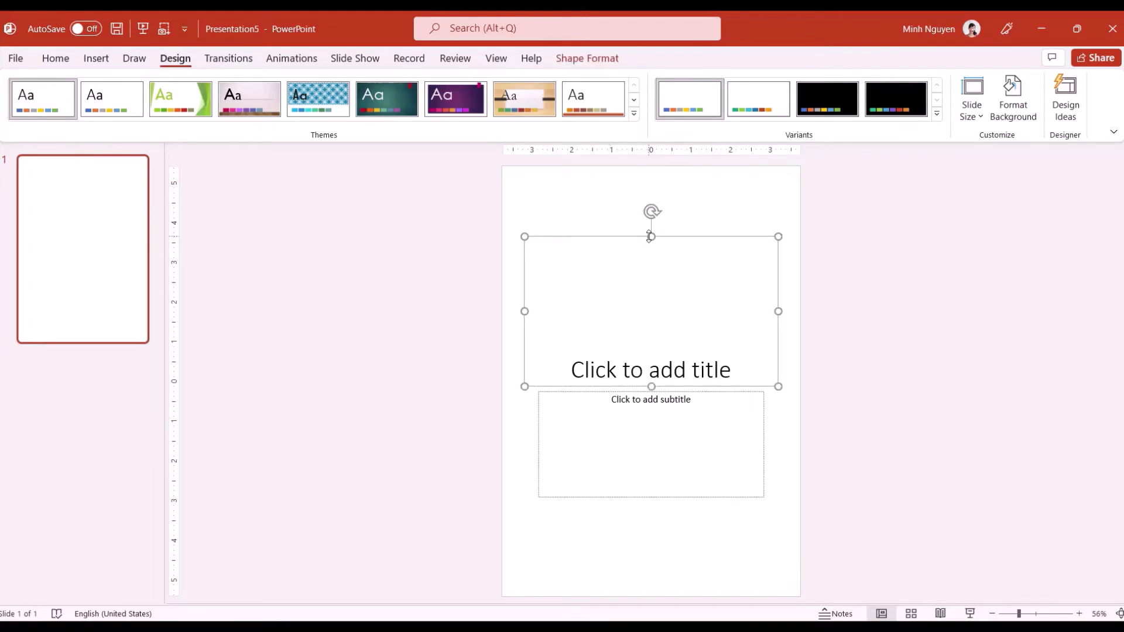
key(Delete)
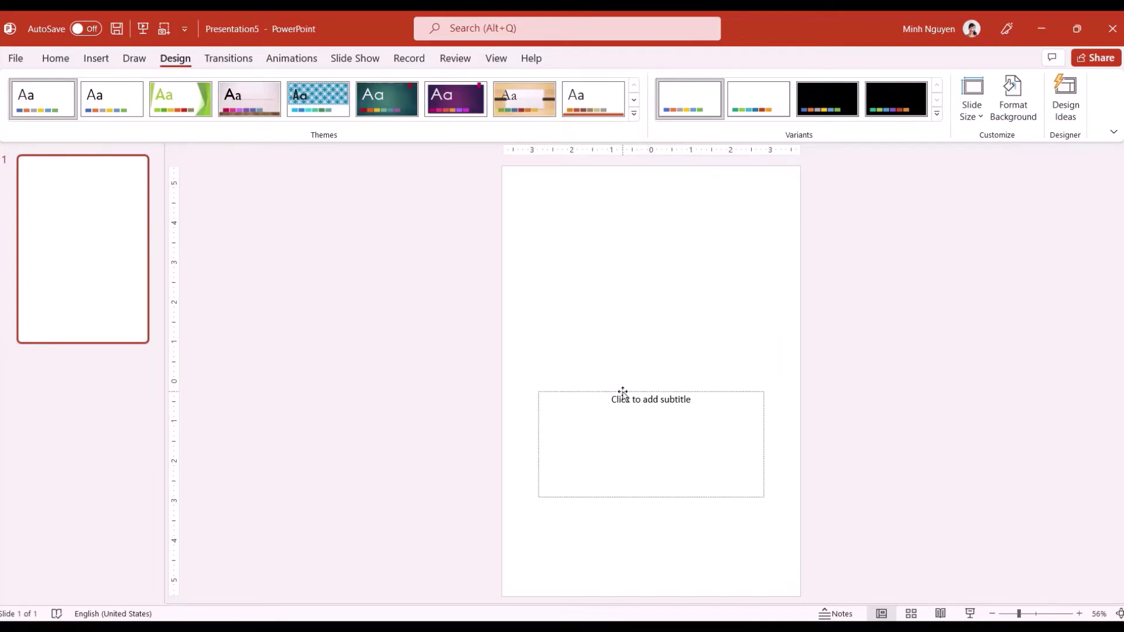
click(623, 394)
key(Delete)
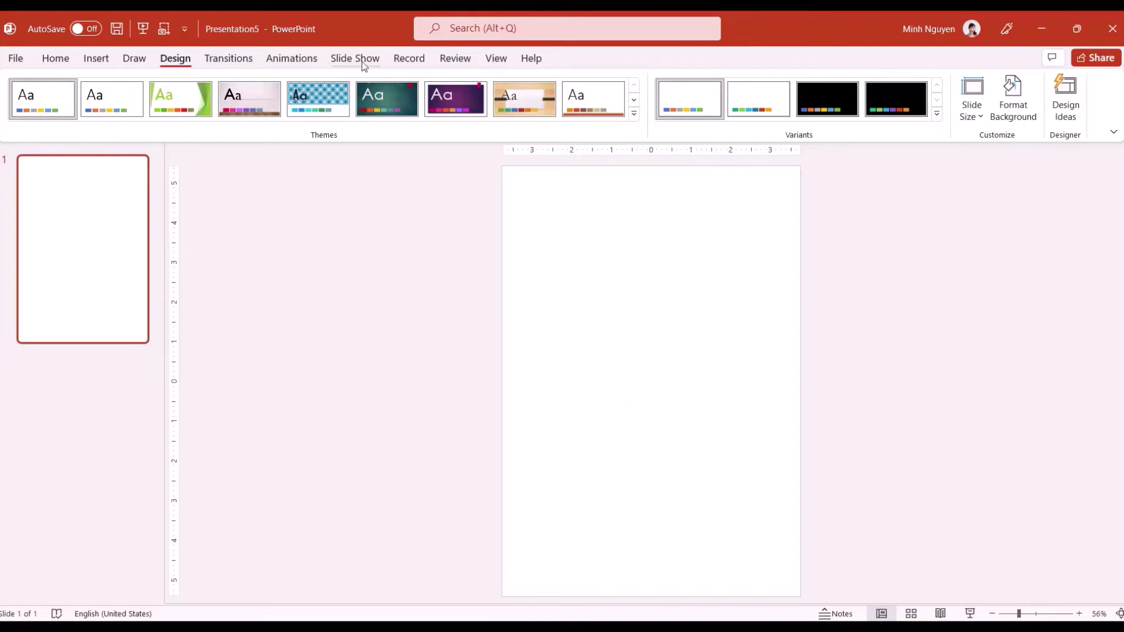
click(506, 61)
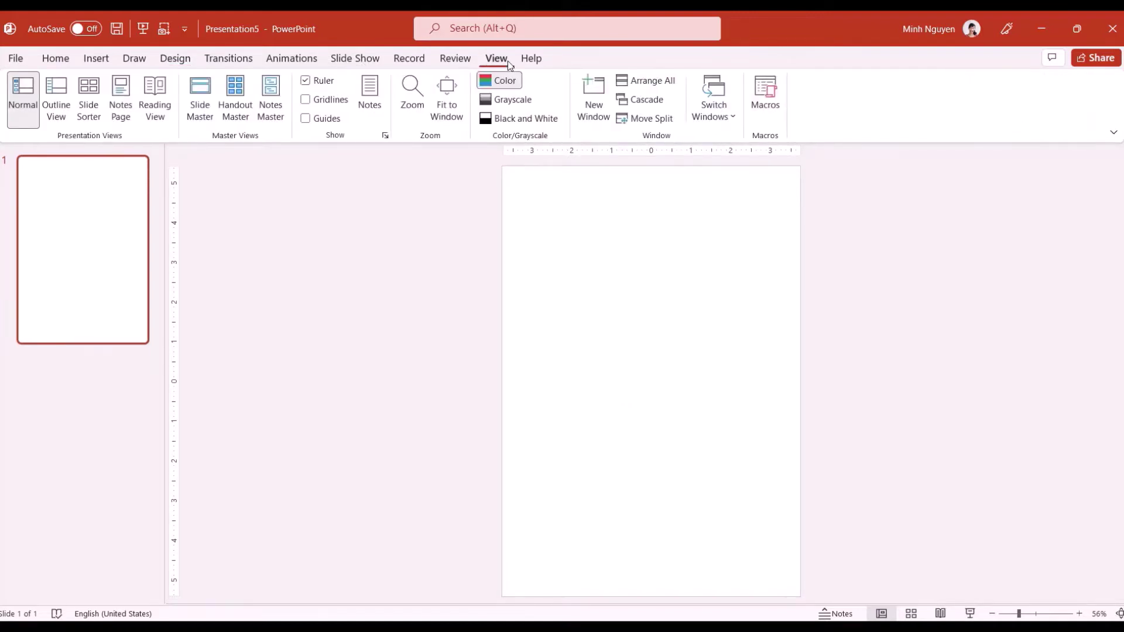
click(306, 100)
Draw a full-width rectangle across the upper half of the slide and fill it light grey
click(93, 58)
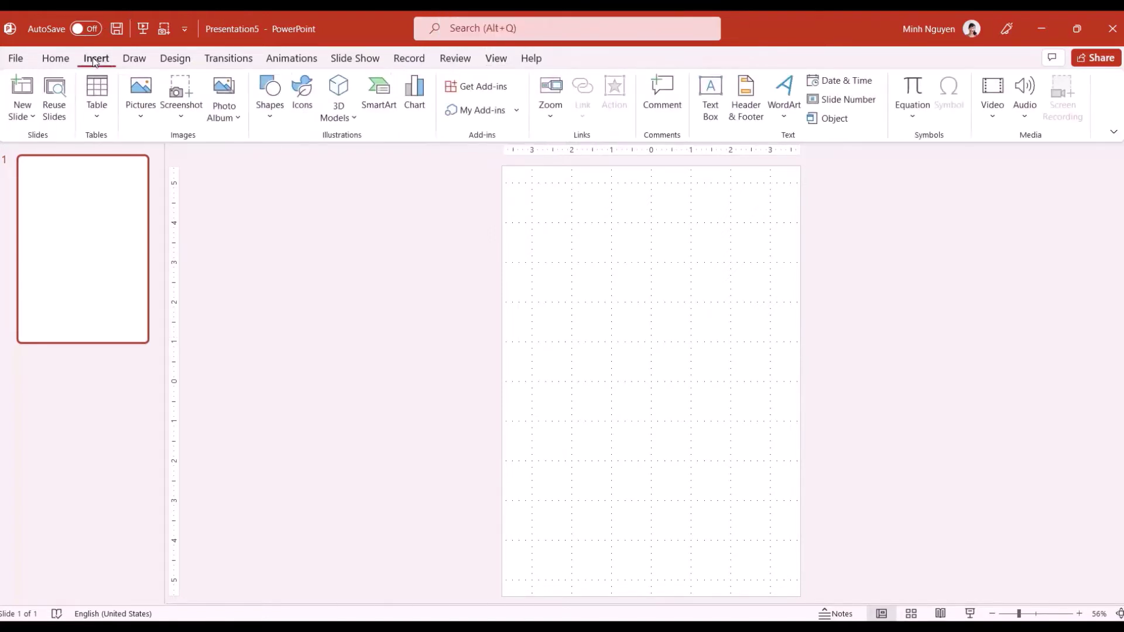
click(271, 114)
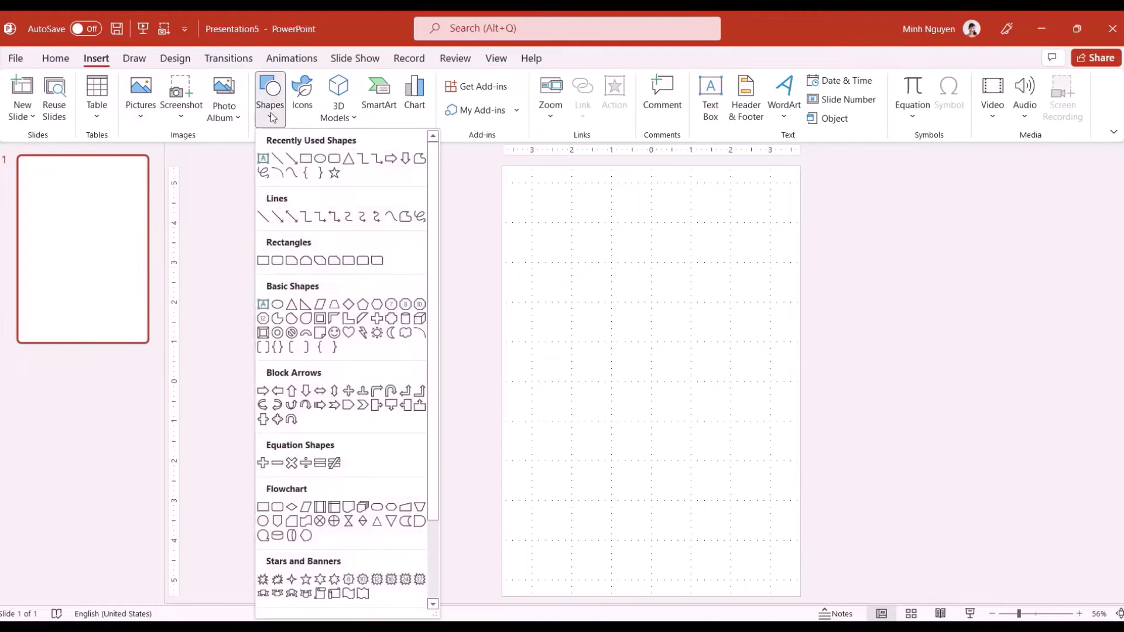
click(306, 159)
drag(502, 262, 800, 361)
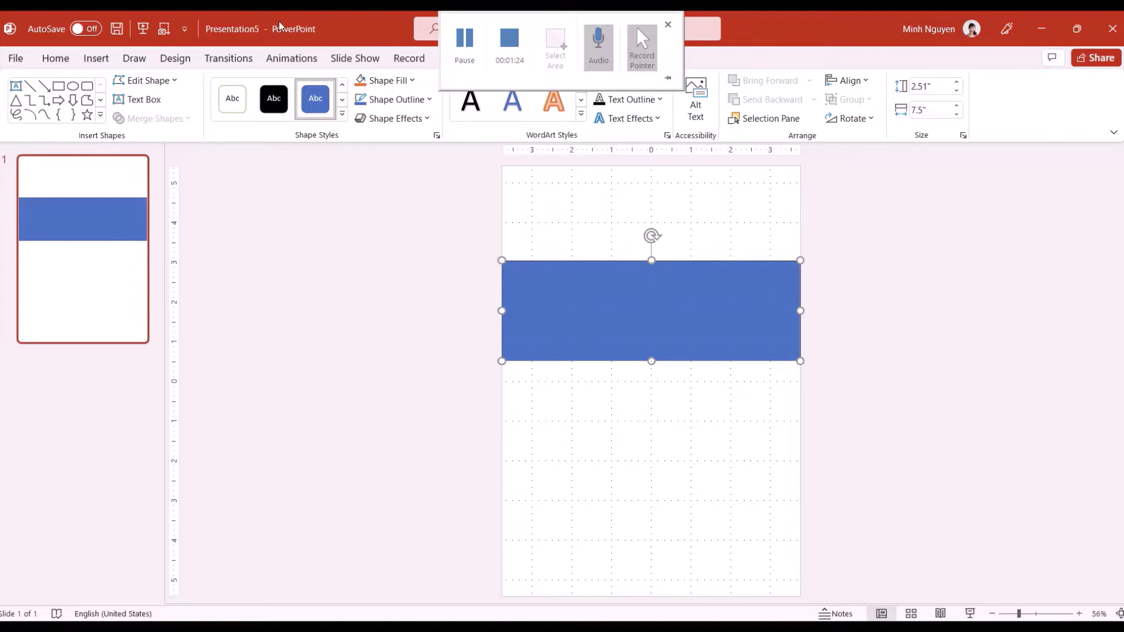
click(401, 82)
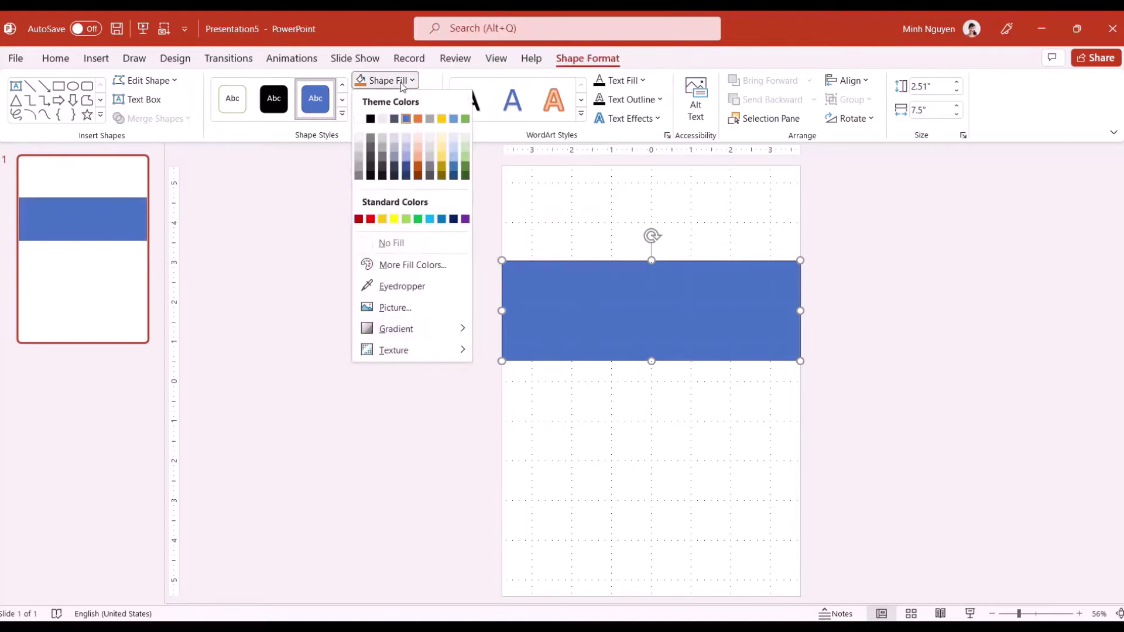
click(359, 152)
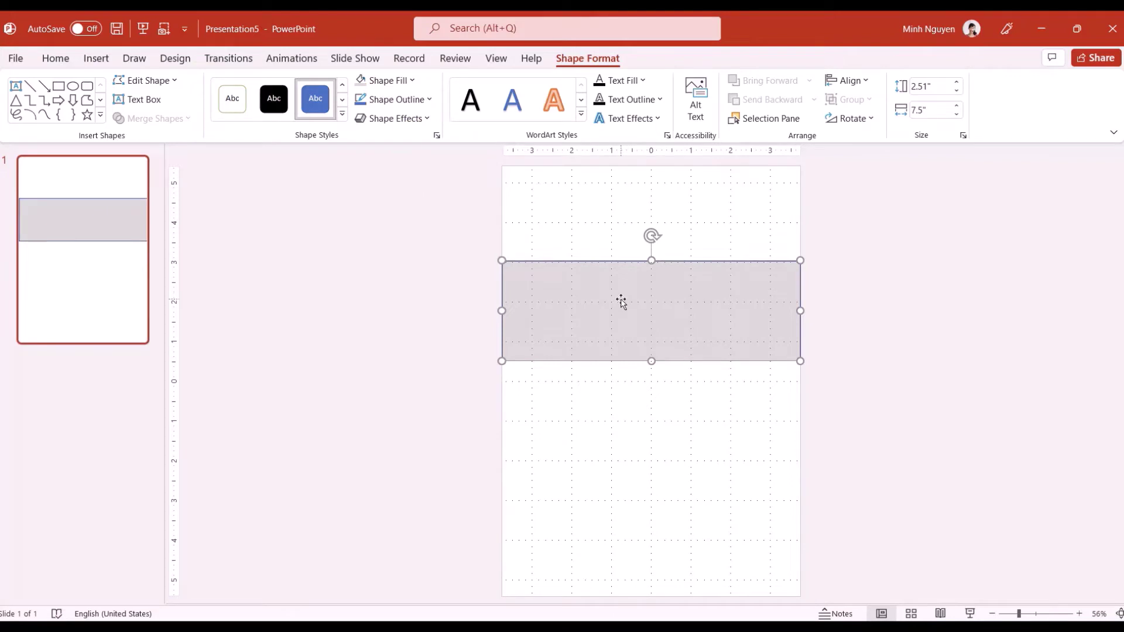
Duplicate the grey band near the bottom of the page and nudge the top band higher
drag(610, 306, 610, 485)
click(607, 329)
drag(607, 328, 606, 310)
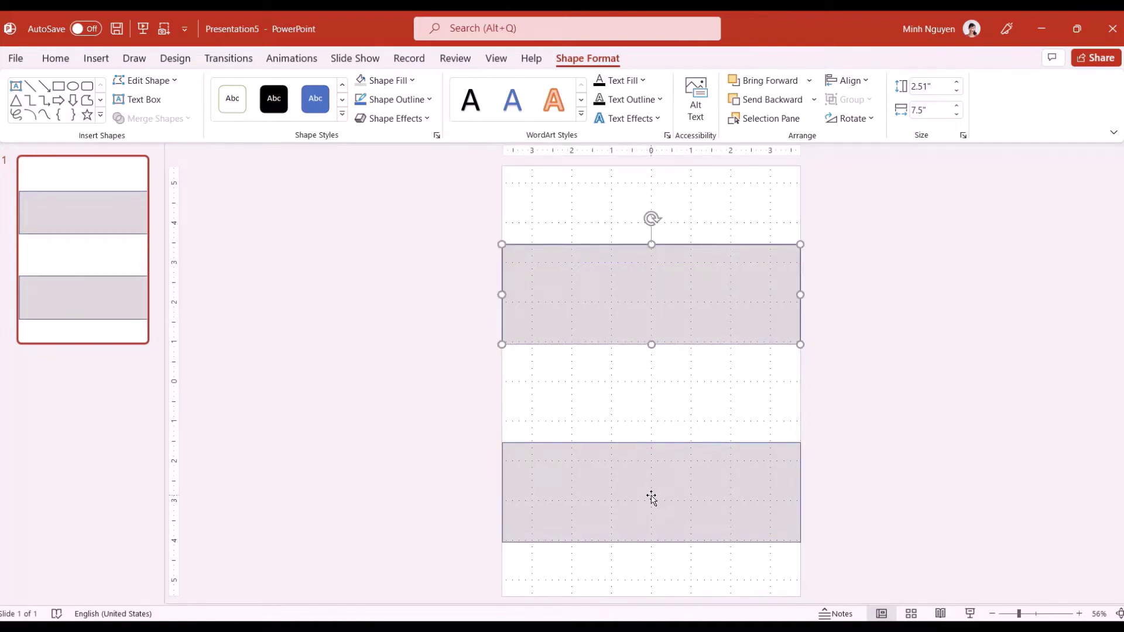
click(666, 446)
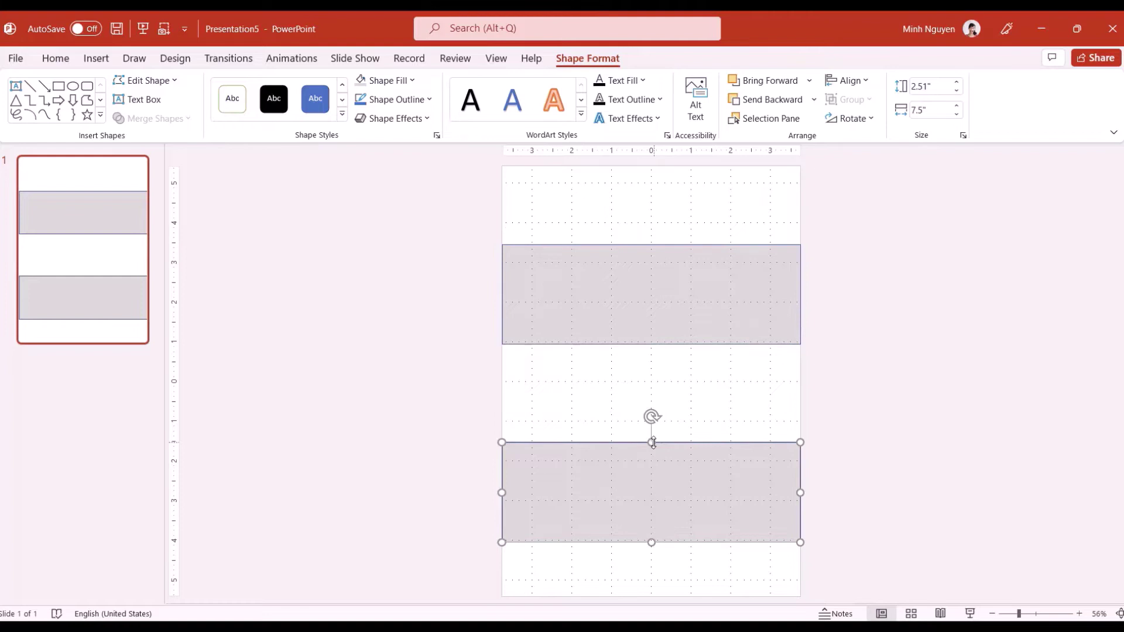
click(652, 442)
key(Escape)
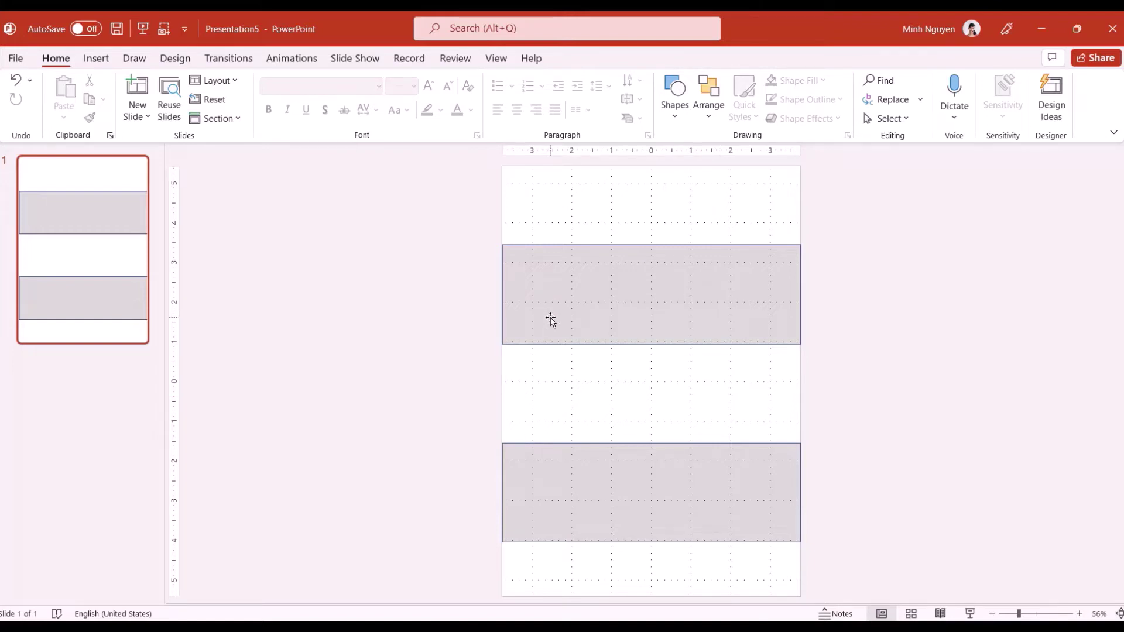
Insert the photo 20190409_222755 and shrink it to about 1.88 x 1.92 inches in the top-left corner
click(96, 58)
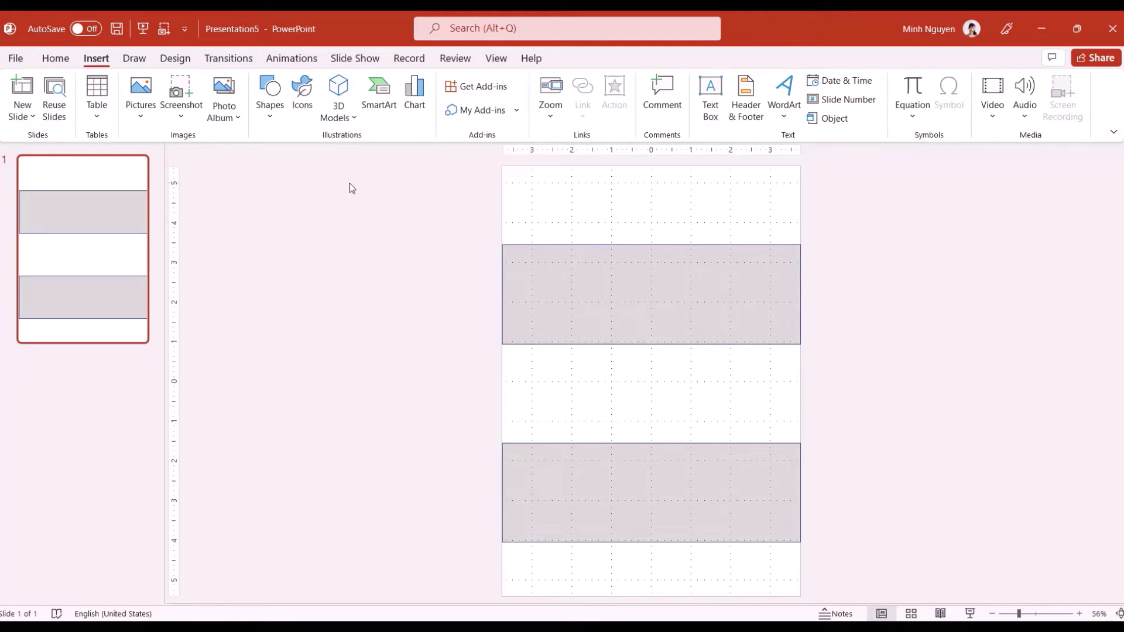
click(146, 115)
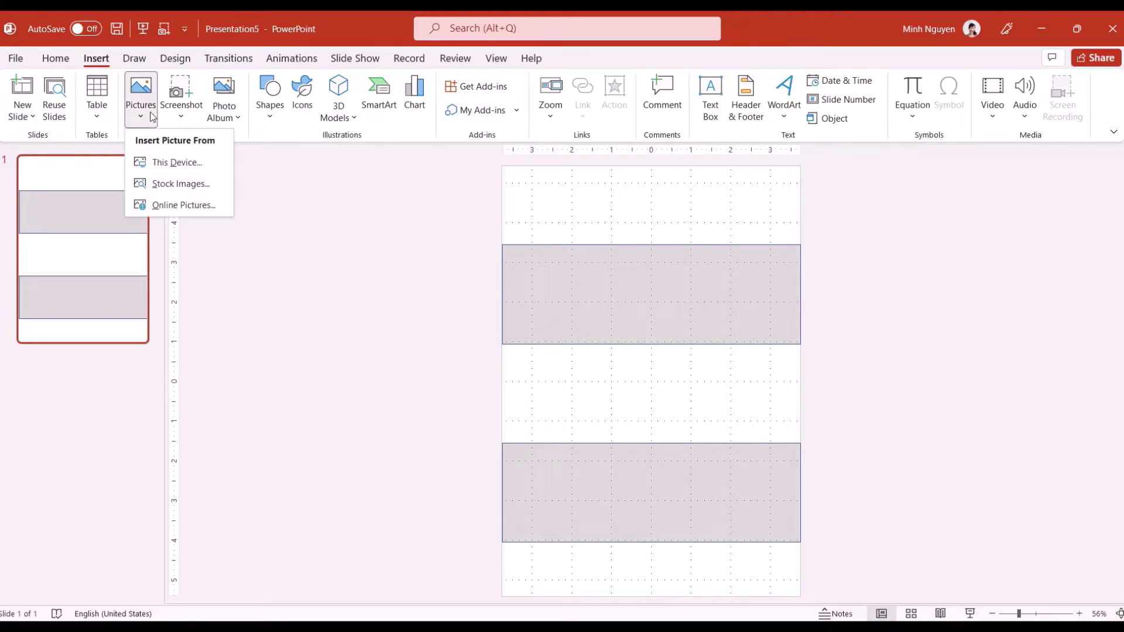
click(192, 164)
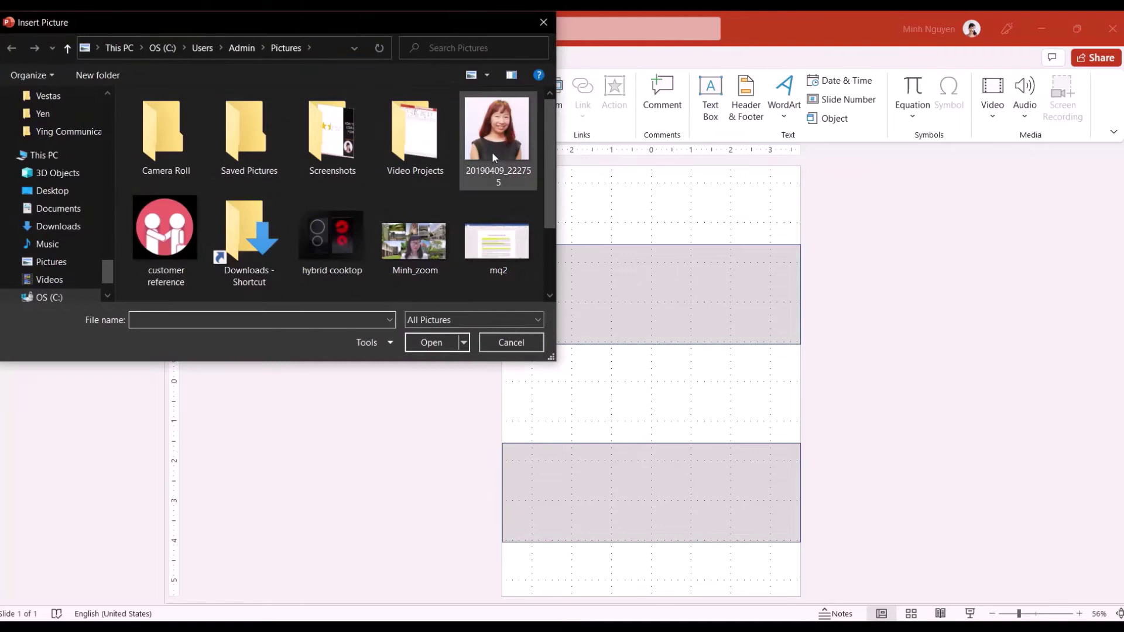
click(492, 152)
click(422, 345)
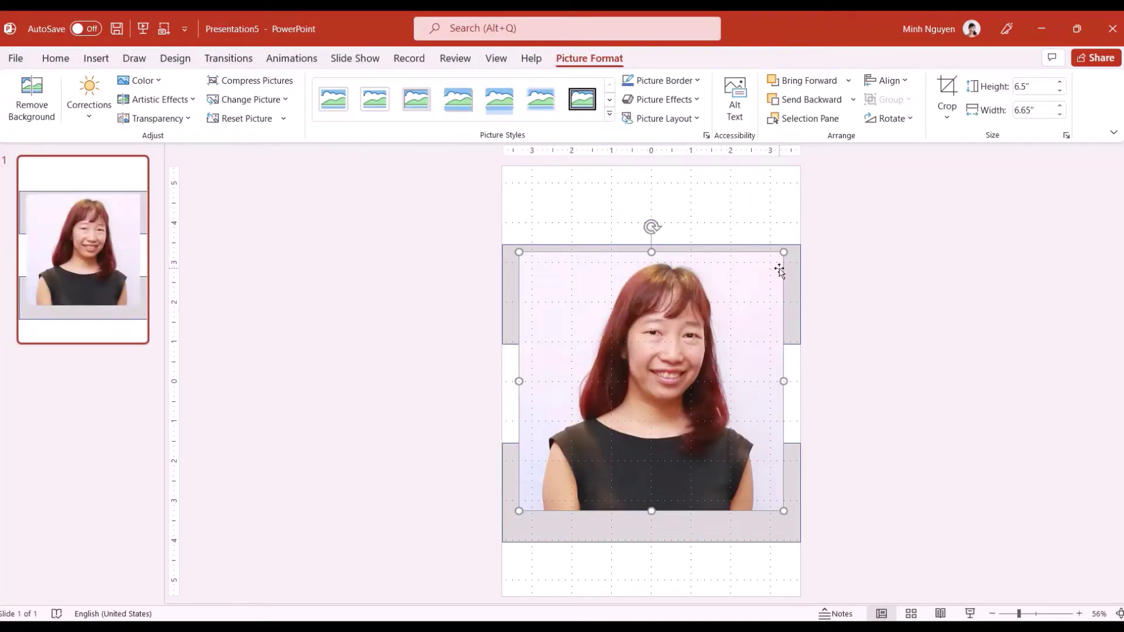
drag(783, 251, 547, 189)
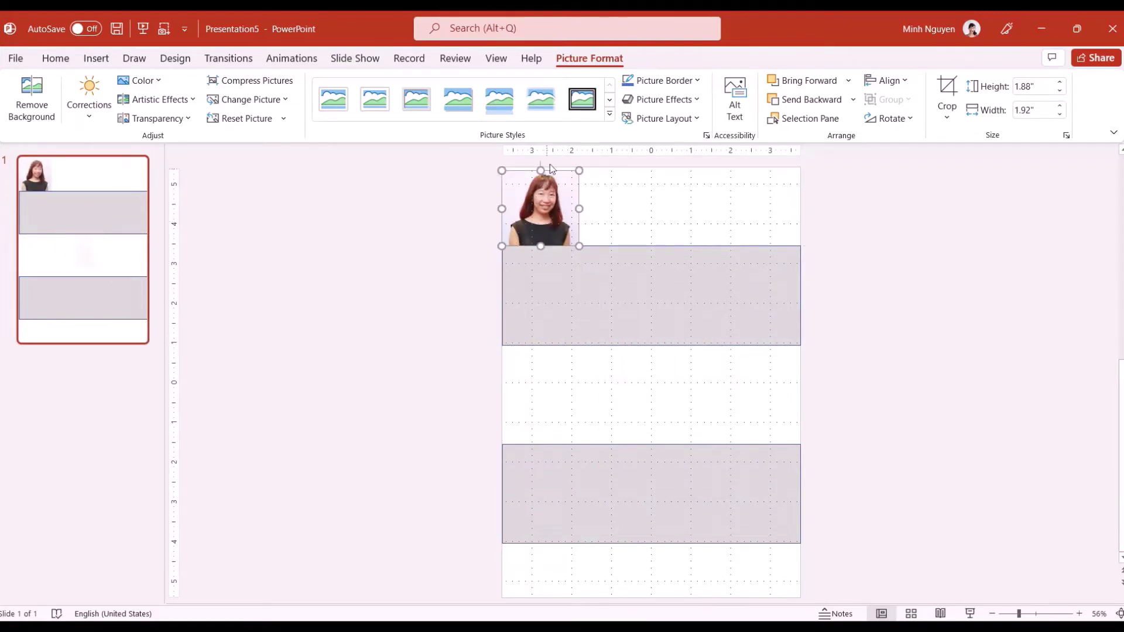
Apply a circular picture style to the photo and set its shadow to No Shadow
click(610, 119)
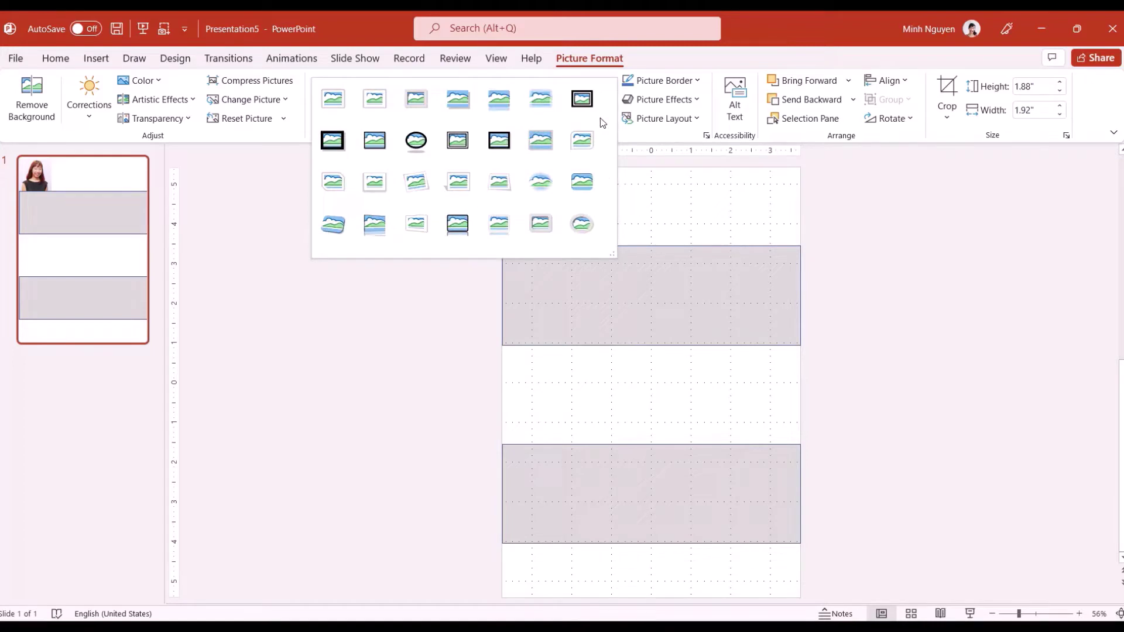
click(417, 141)
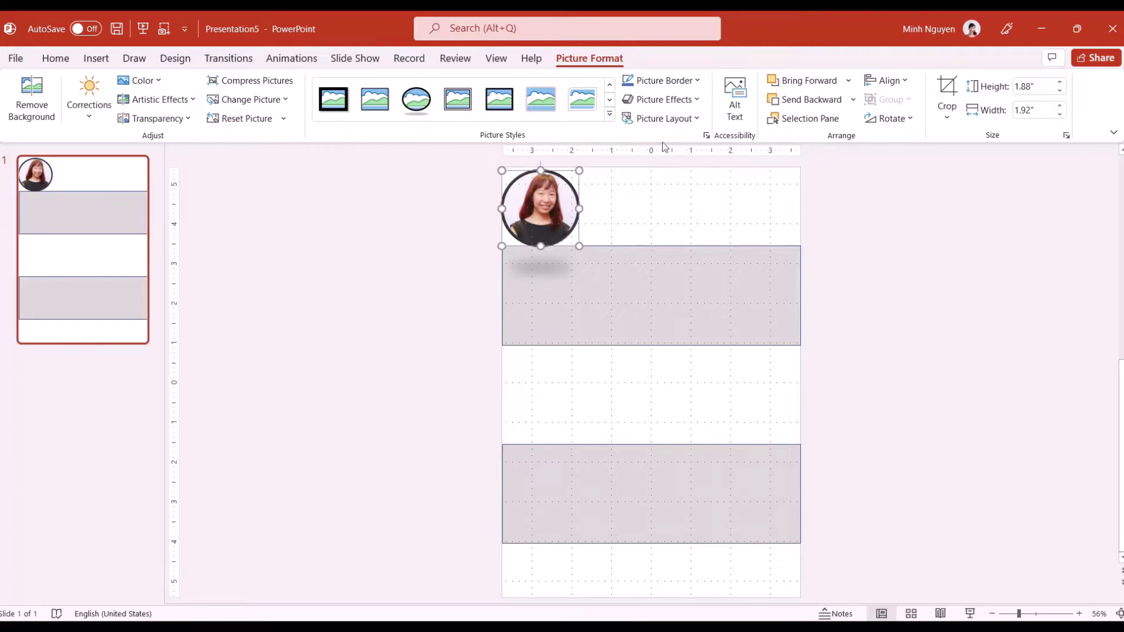
click(697, 104)
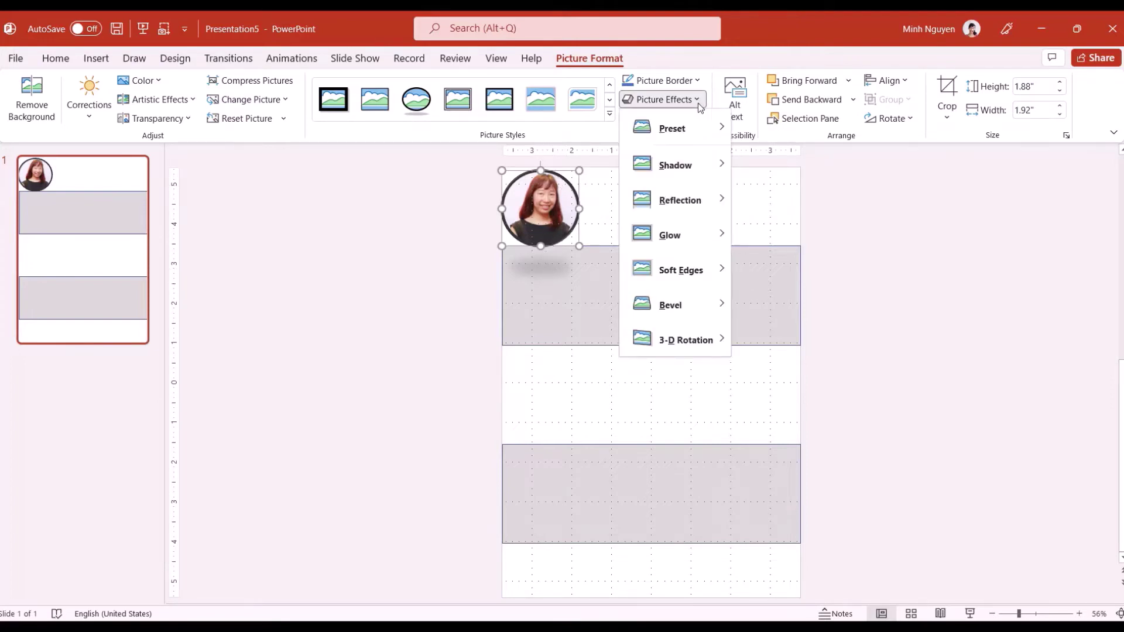
mouse_move(706, 164)
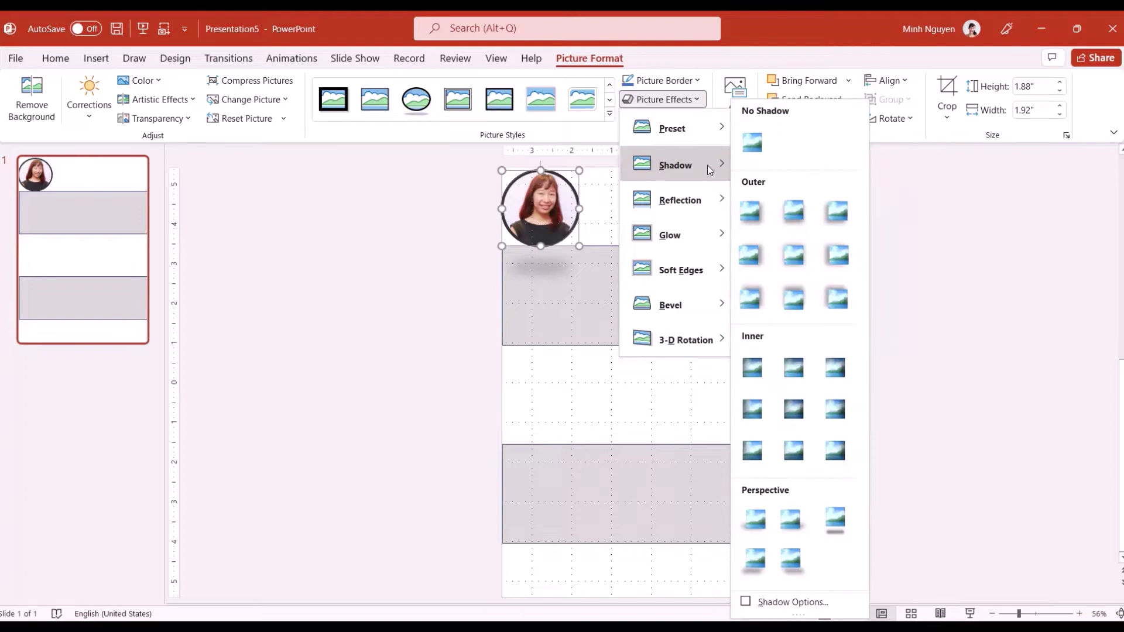
click(754, 152)
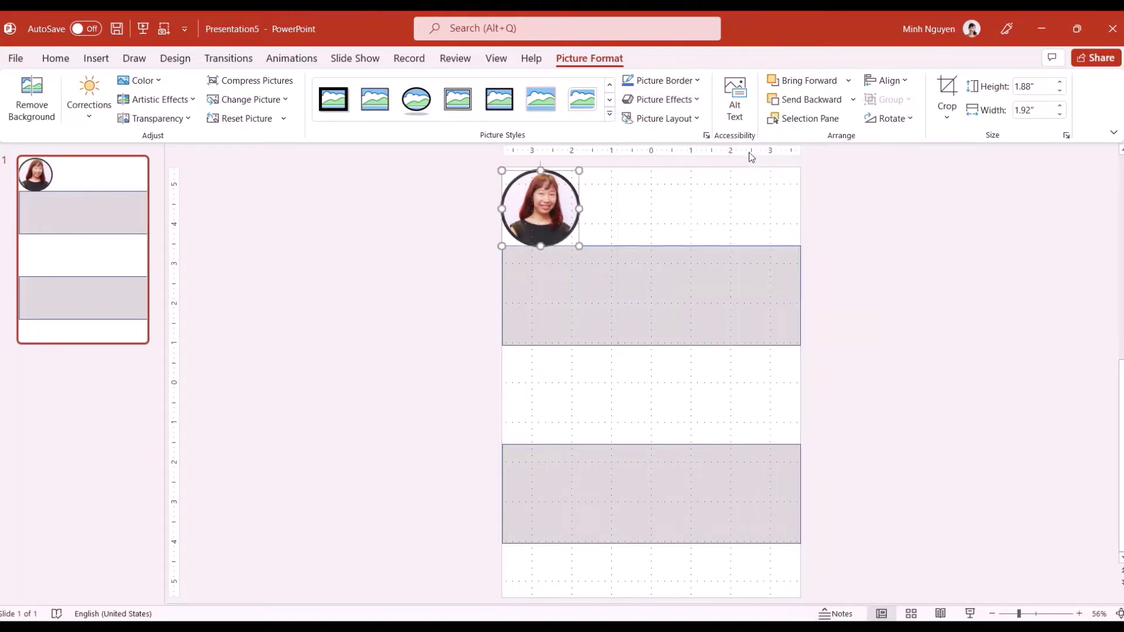
Give the circular photo a blue picture border
click(697, 82)
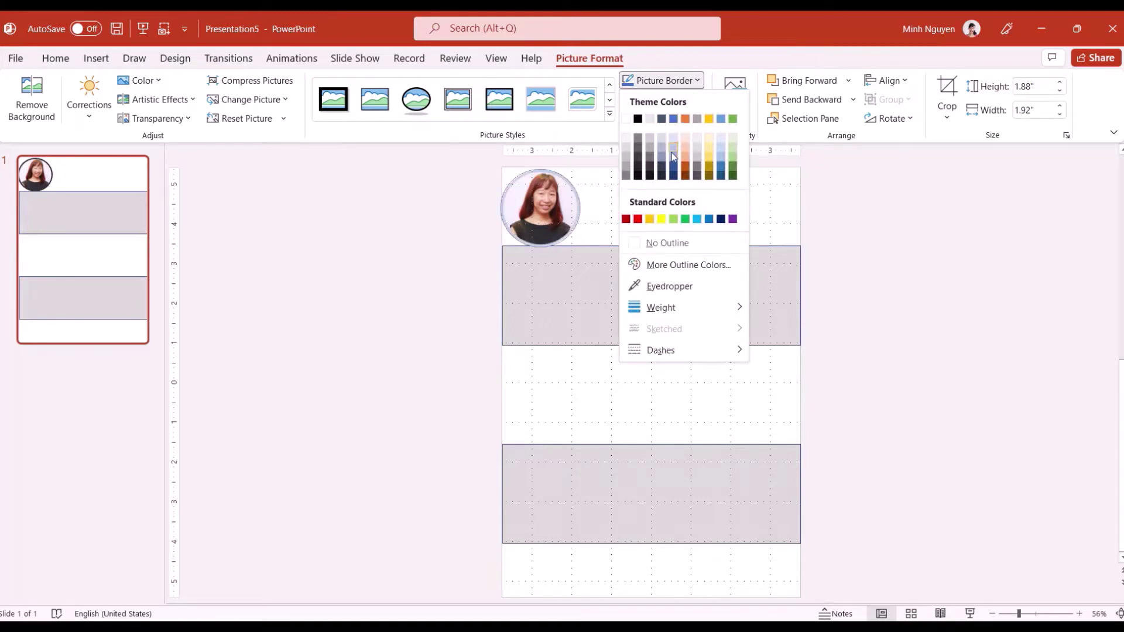
click(674, 122)
click(580, 186)
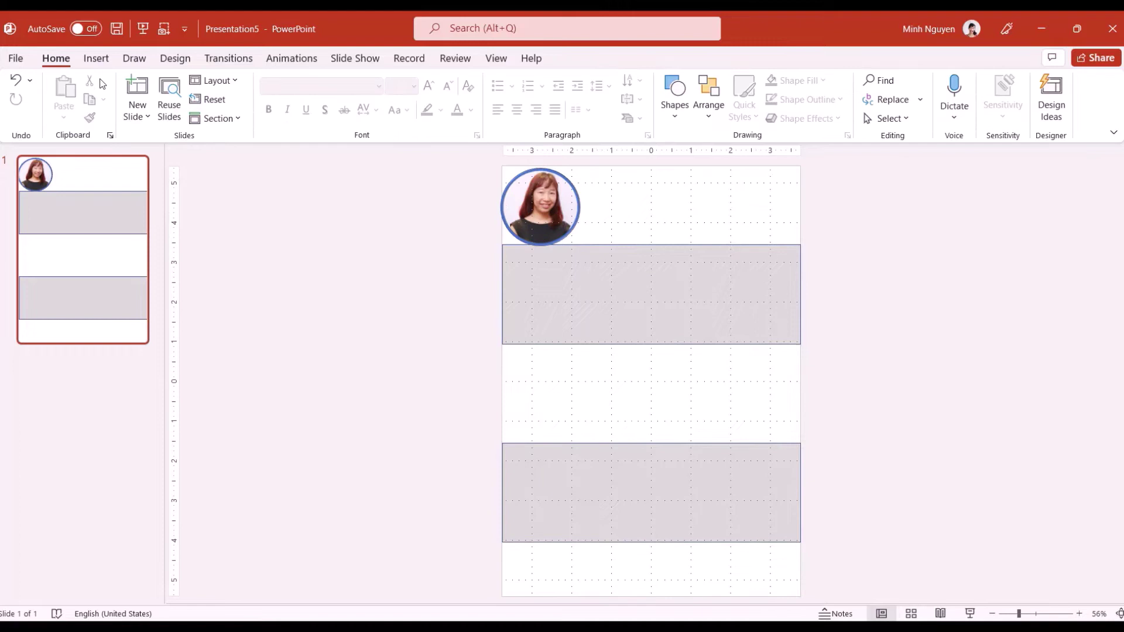
Add a text box beside the photo with the person's name in capitals on two lines
click(96, 58)
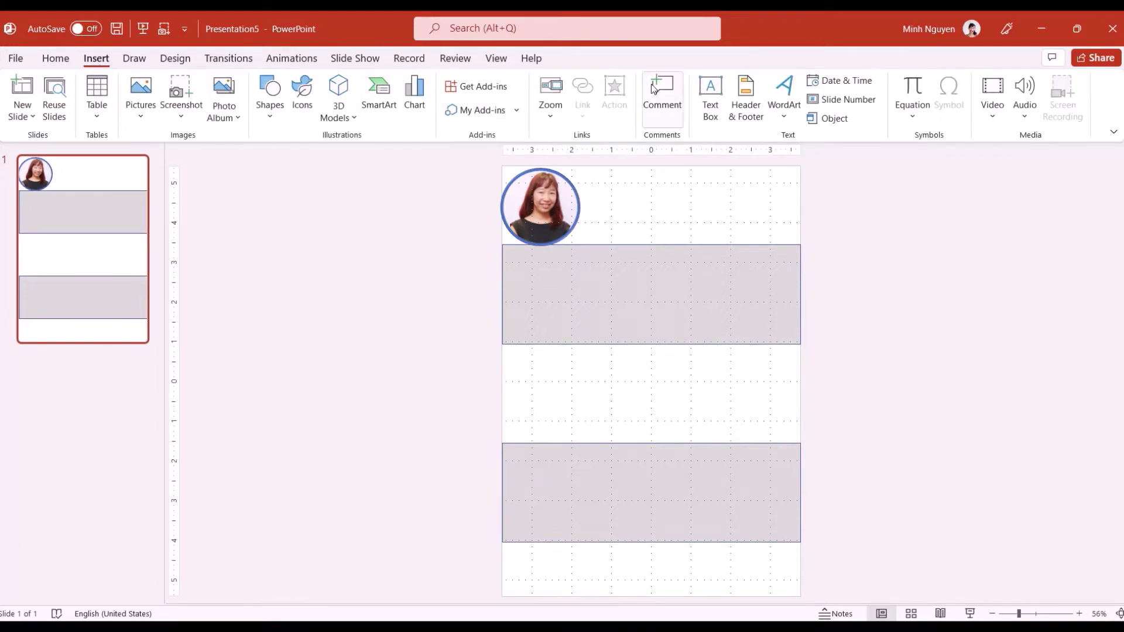
click(710, 97)
drag(586, 179, 675, 209)
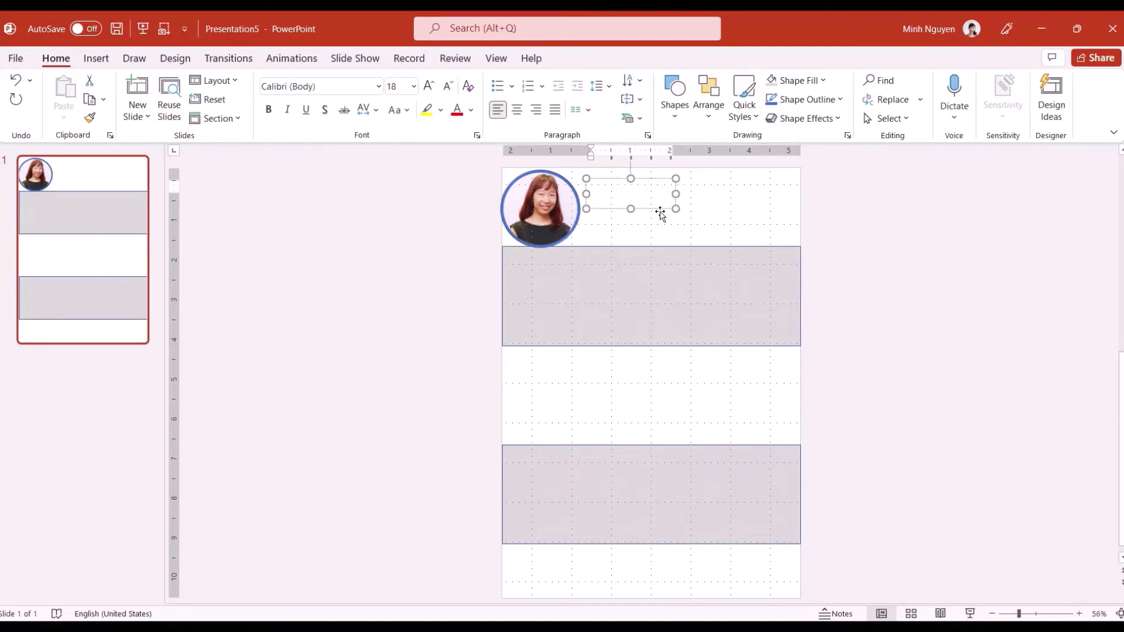
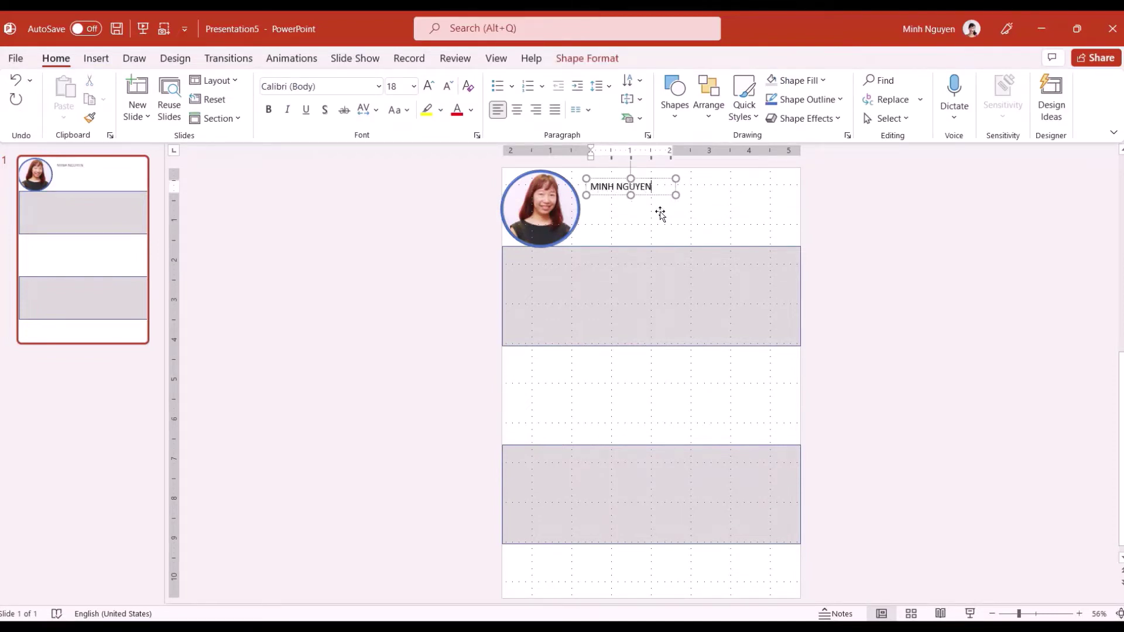
key(Return)
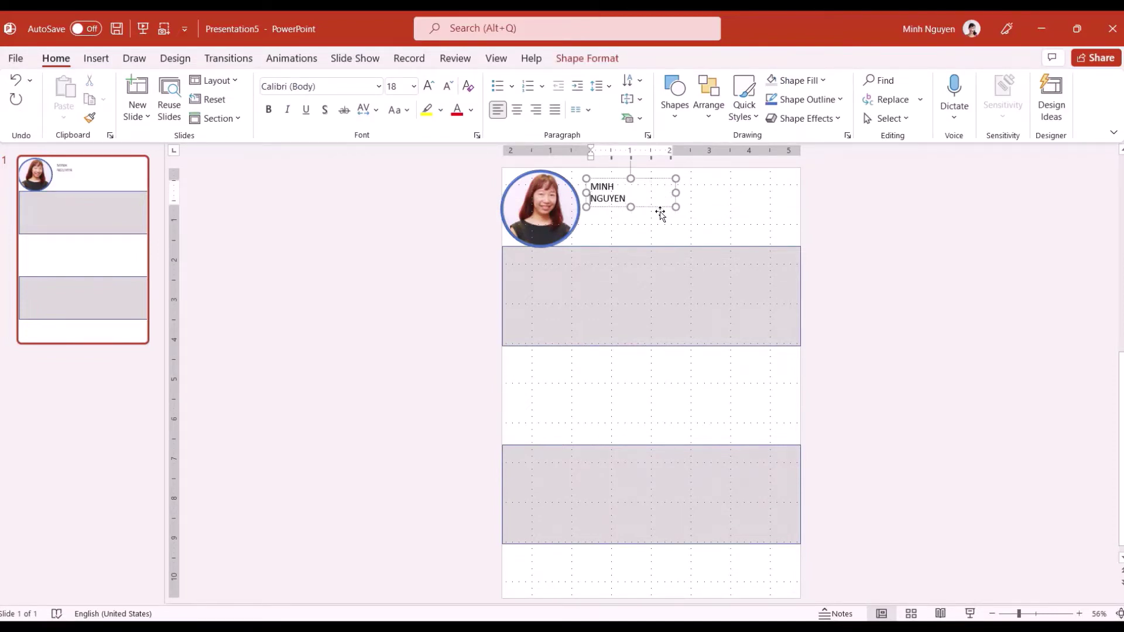
click(628, 203)
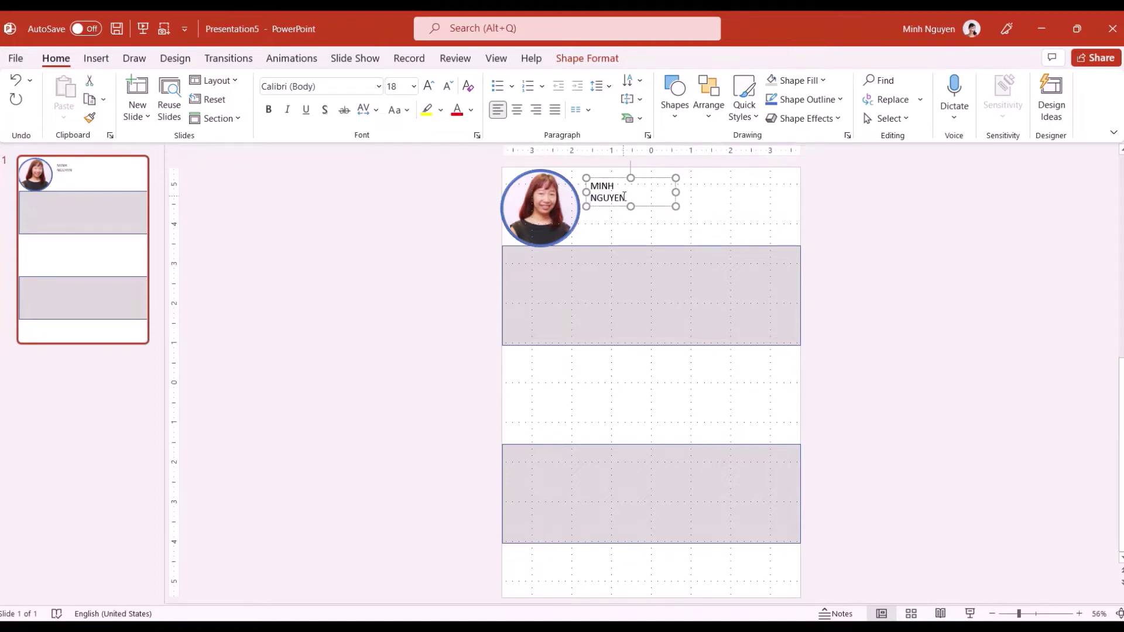
Set the name text to Rockwell, size 32, and nudge the box slightly up
drag(629, 202, 588, 185)
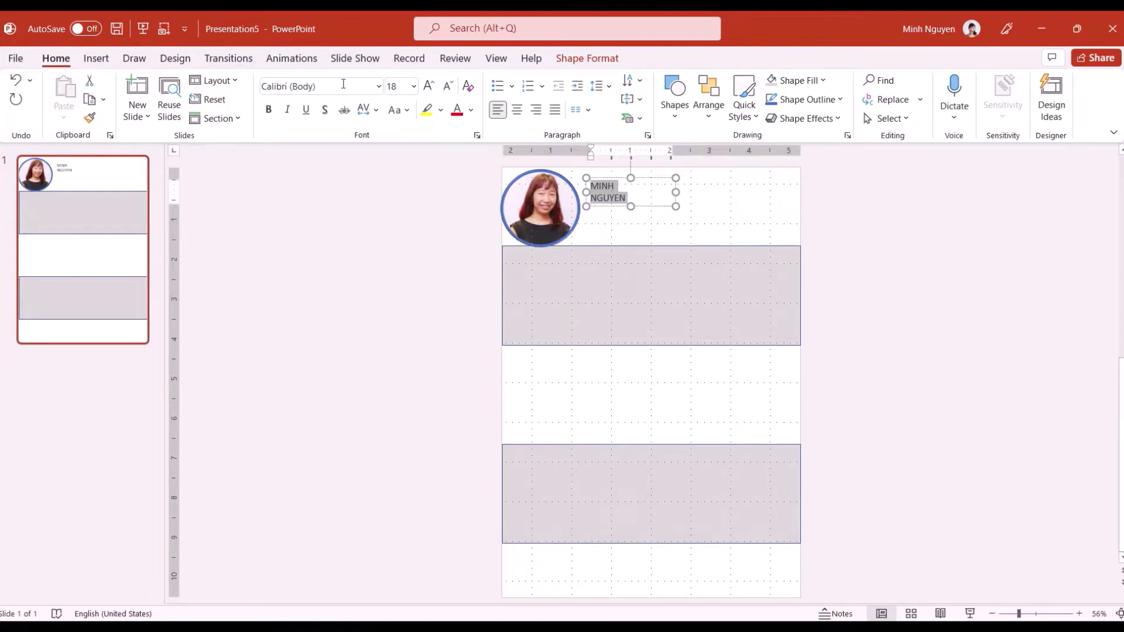
click(379, 88)
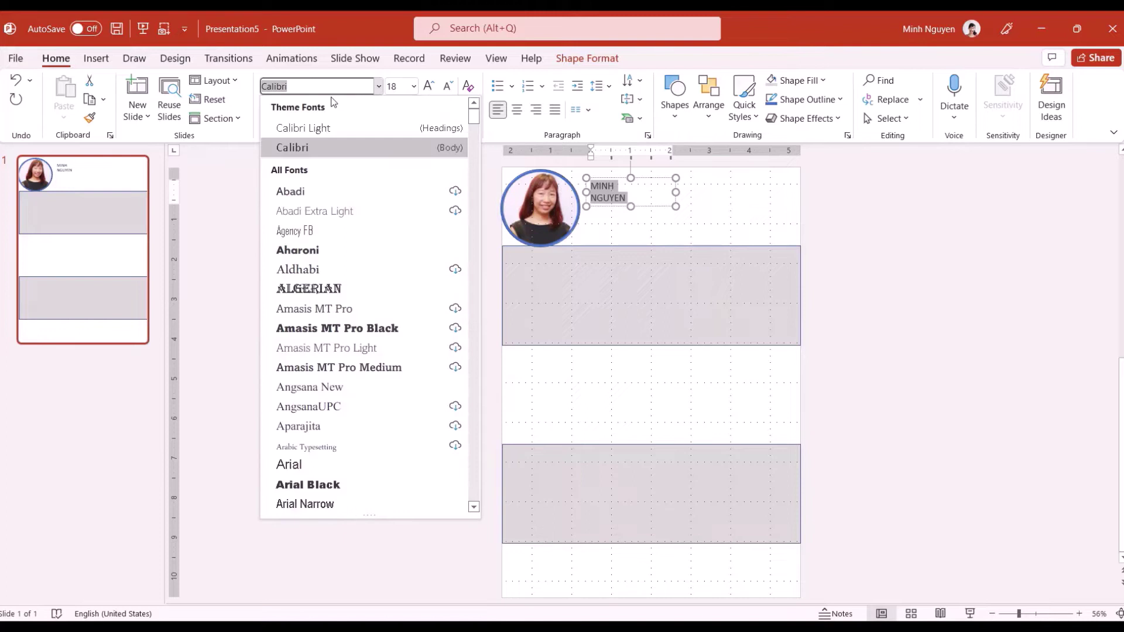
key(BackSpace)
text(Rockwell)
key(Return)
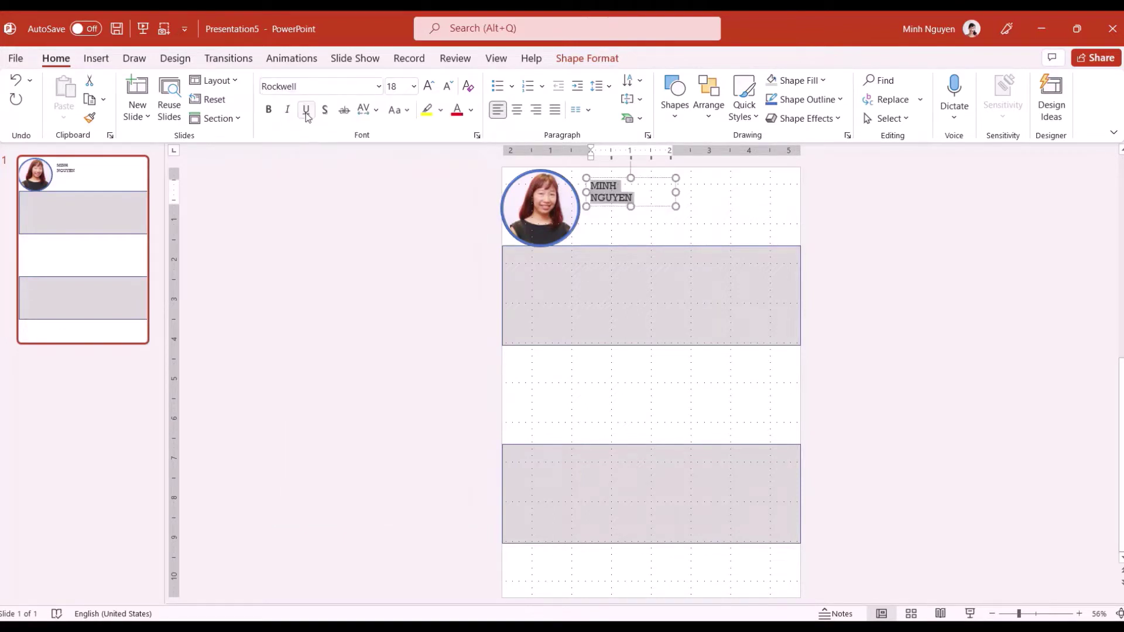
click(414, 86)
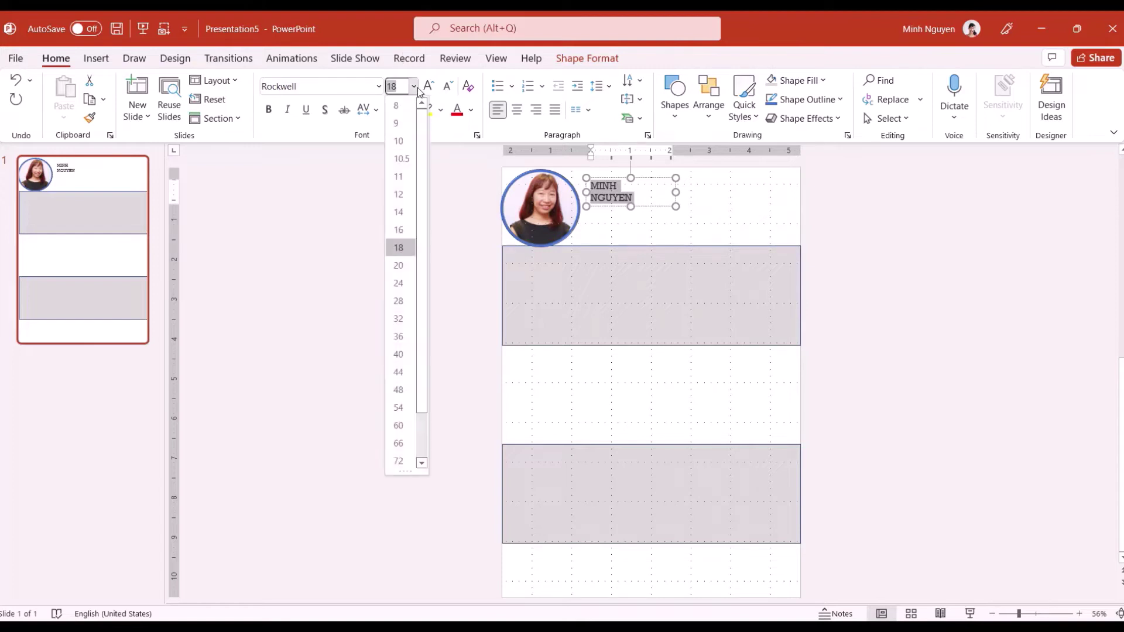
click(410, 316)
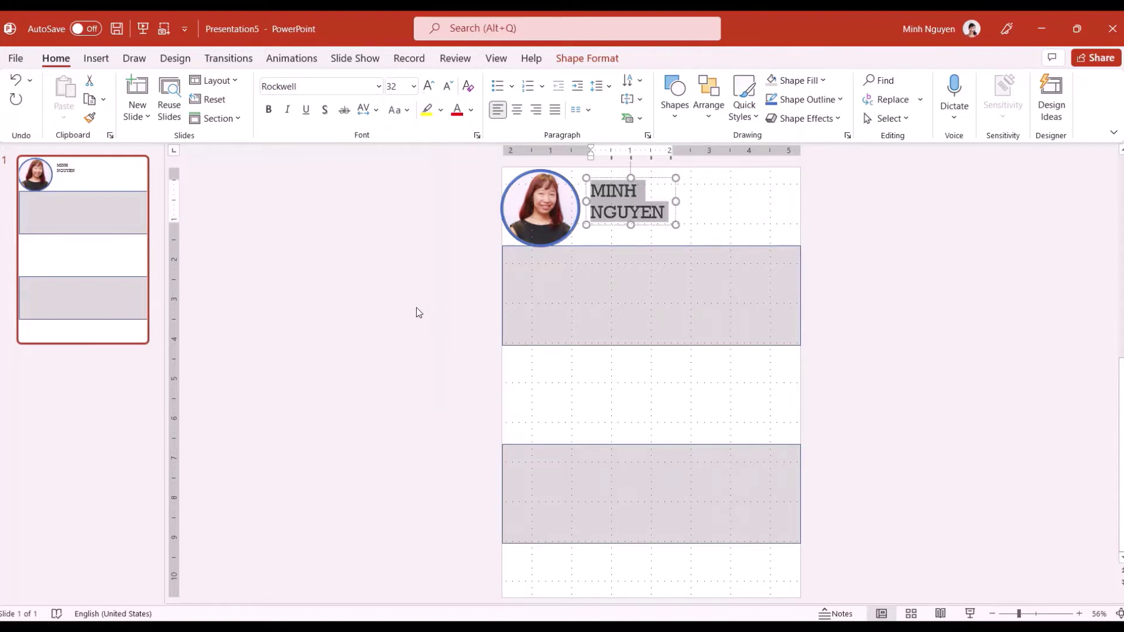
click(608, 177)
drag(608, 177, 608, 170)
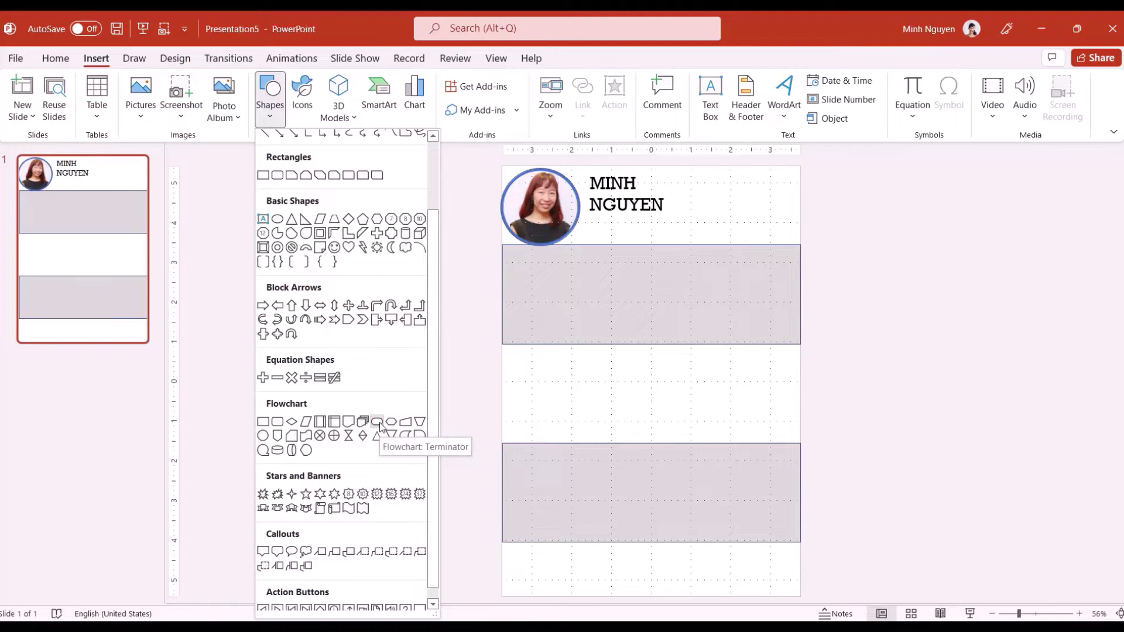
Draw a blue Flowchart: Terminator pill under the name and label it 'PR Consultant'
click(377, 422)
drag(582, 222, 669, 241)
drag(603, 227, 597, 222)
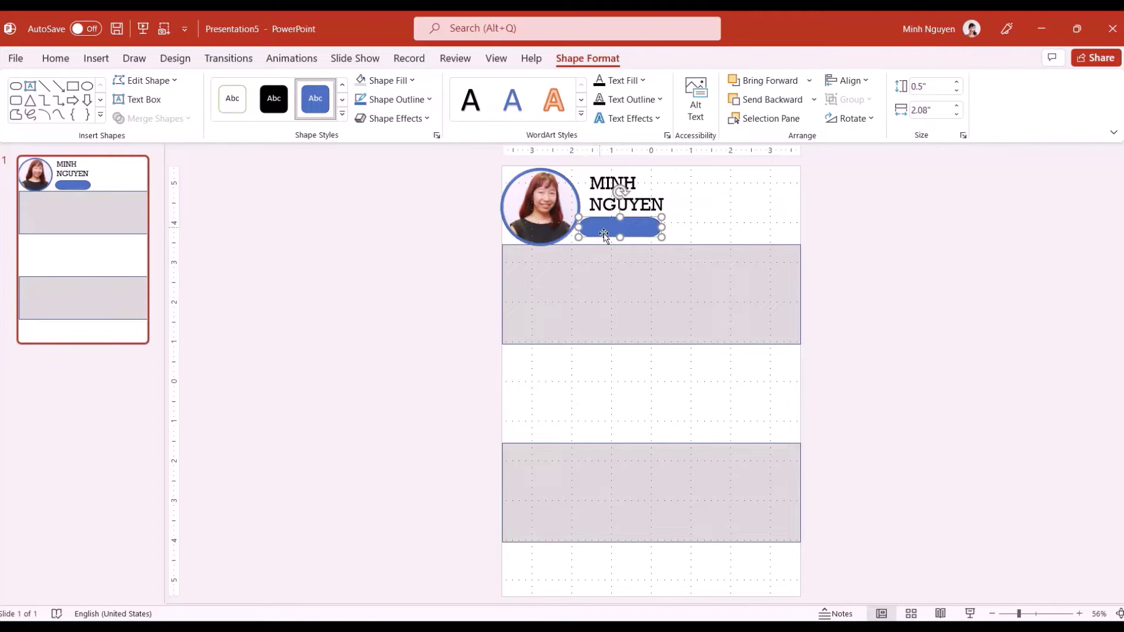
click(427, 100)
click(427, 122)
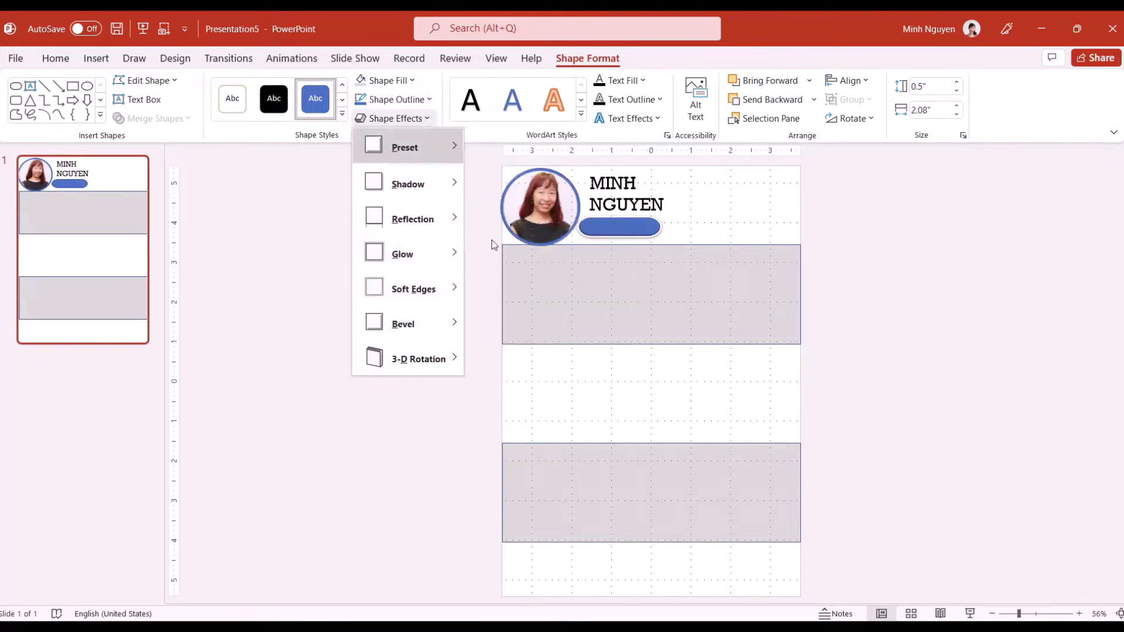
click(605, 234)
drag(606, 217, 602, 231)
right_click(602, 231)
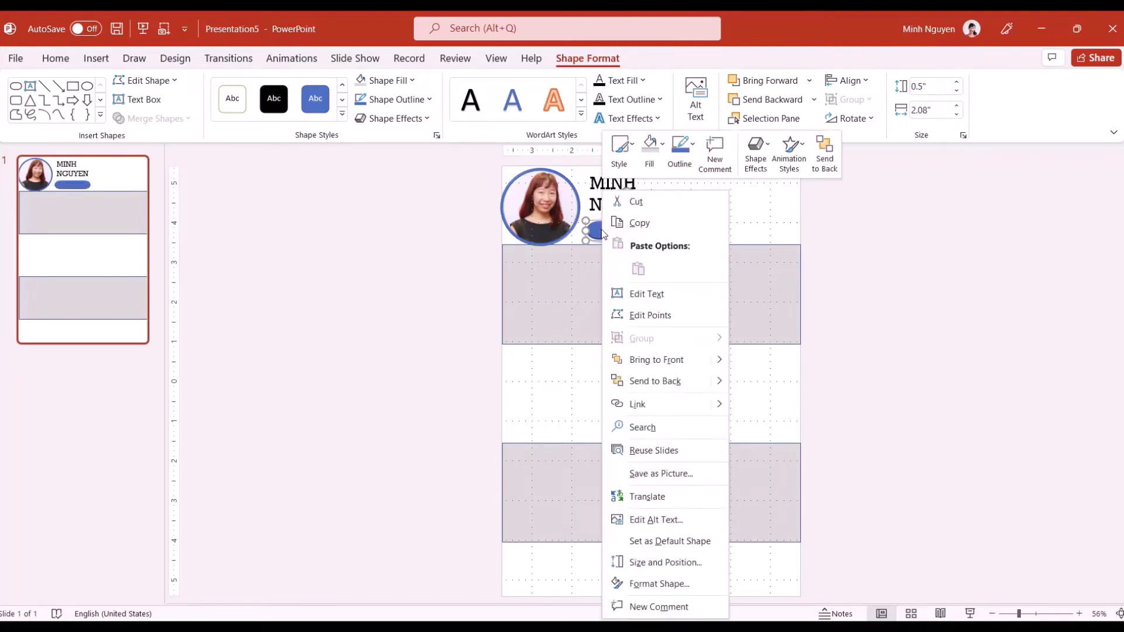
click(639, 293)
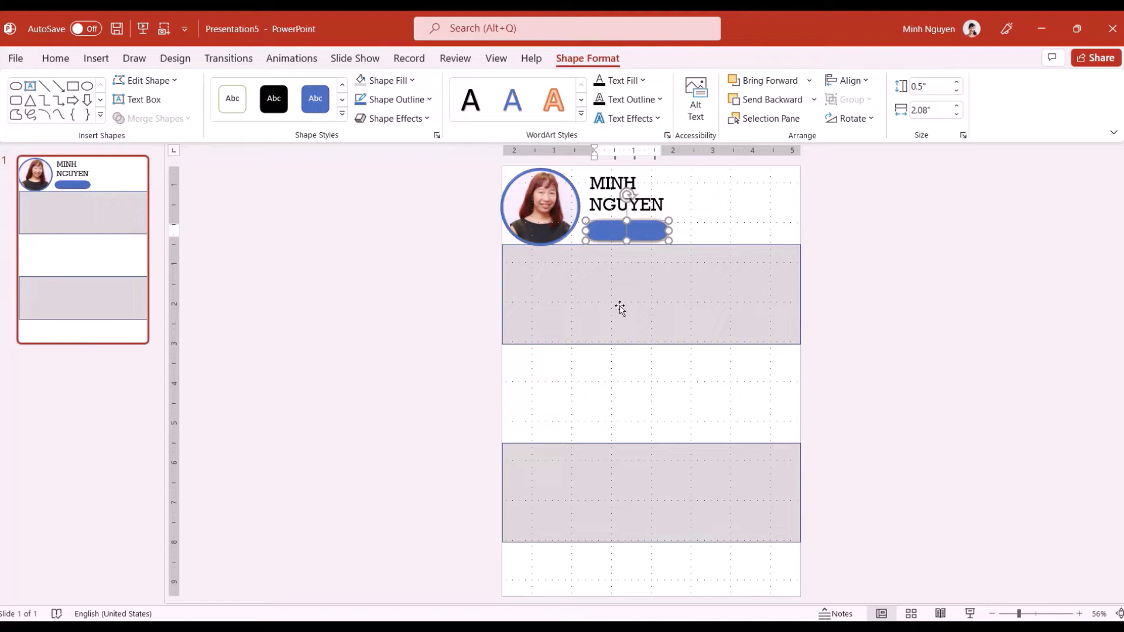
text(PR Consultant)
Set the PR Consultant label text to Rockwell
key(ctrl+a)
click(56, 58)
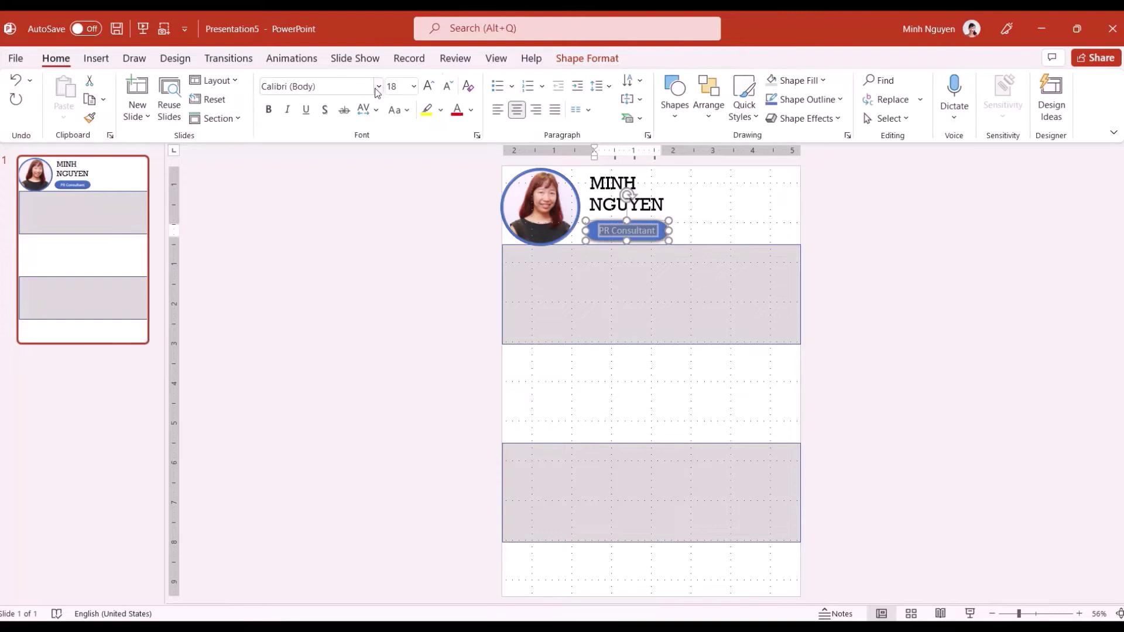
click(378, 86)
click(326, 188)
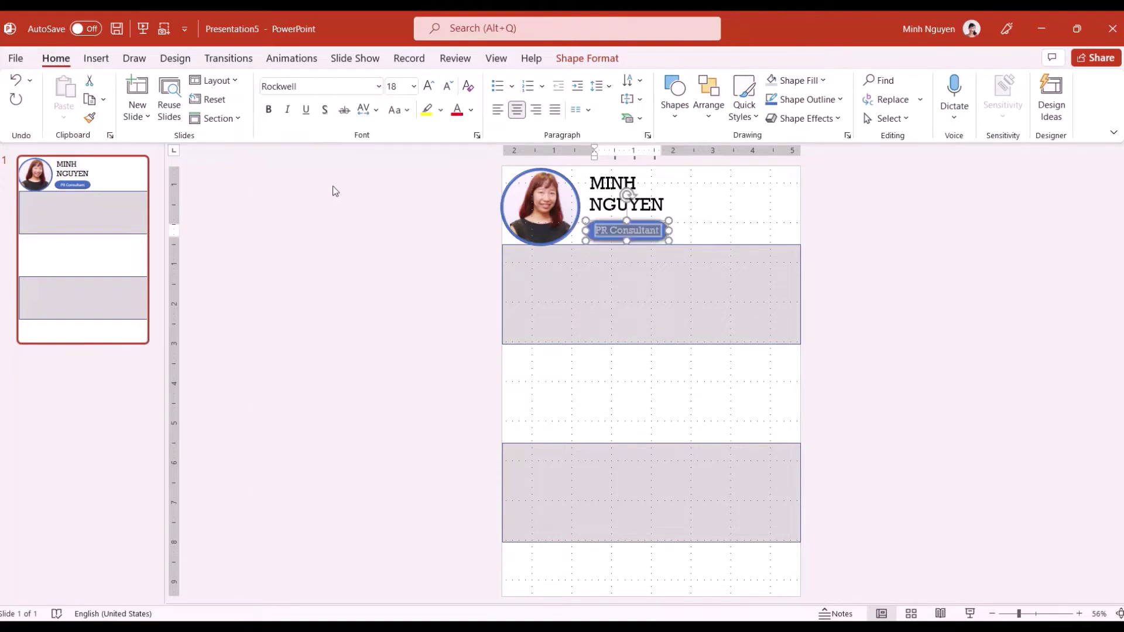
click(731, 205)
Shrink the name to 28 pt and shift the PR Consultant pill slightly left to align it
click(628, 189)
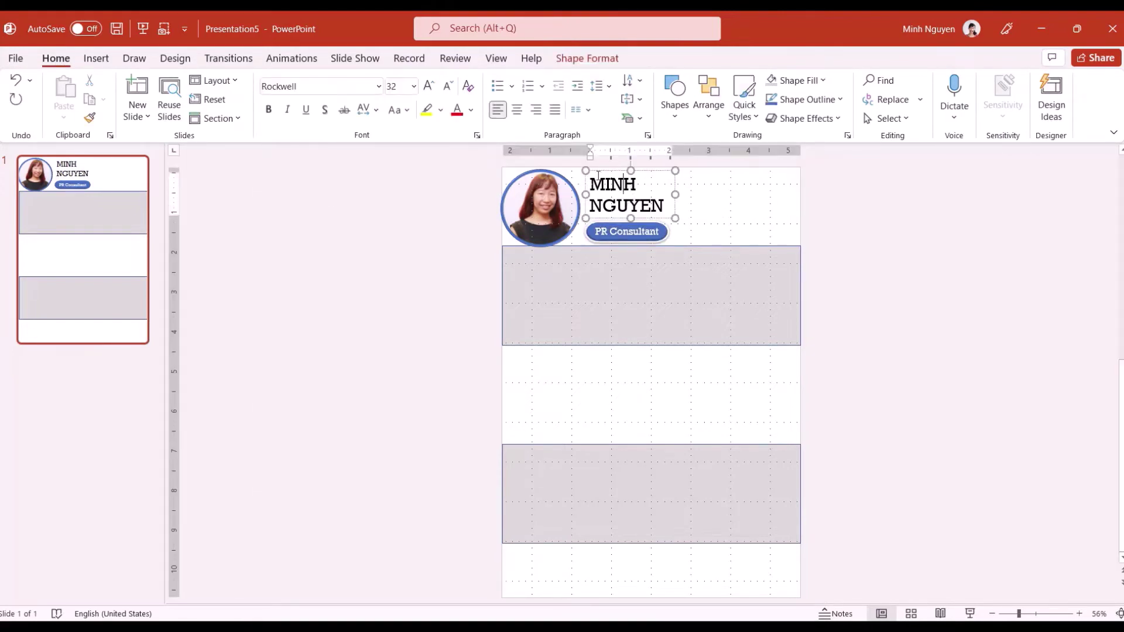
drag(604, 183, 662, 206)
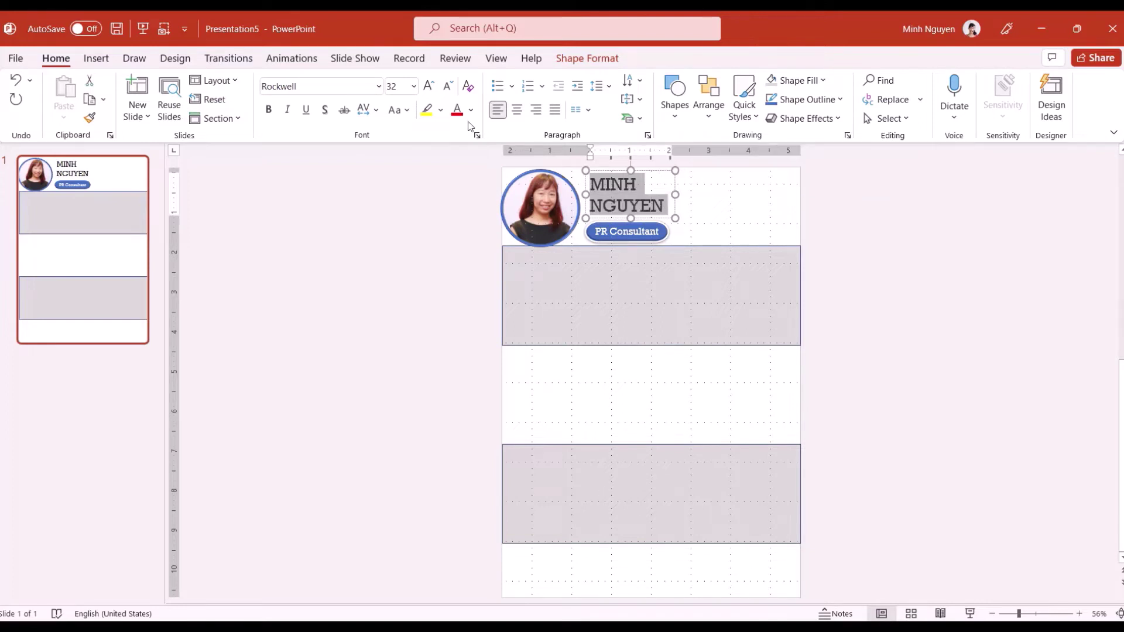
click(414, 86)
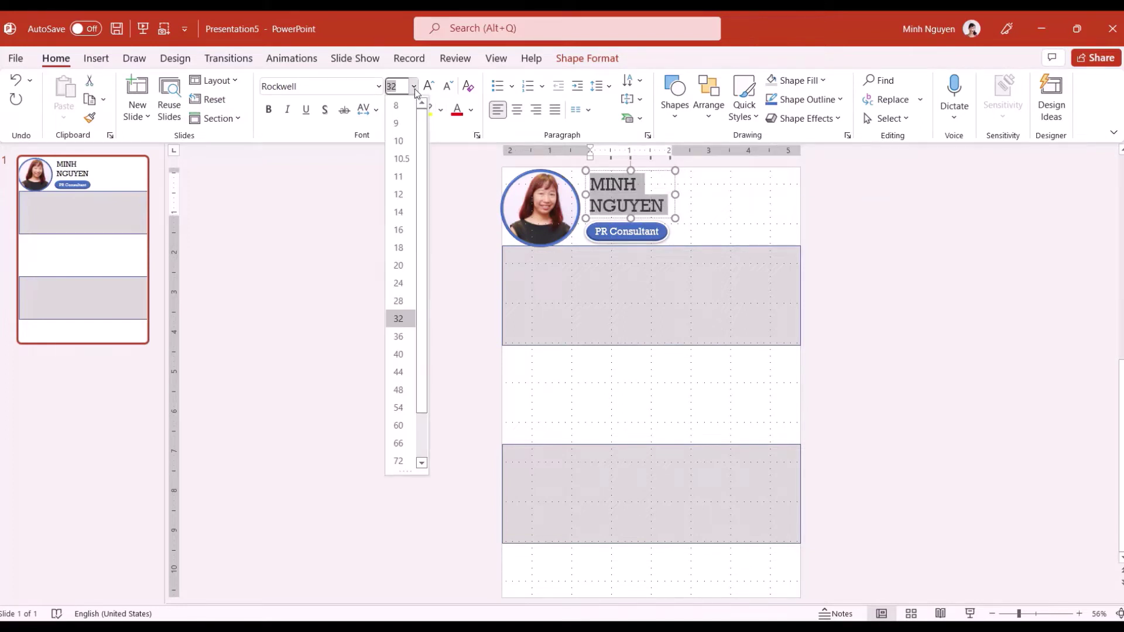
click(399, 300)
click(598, 176)
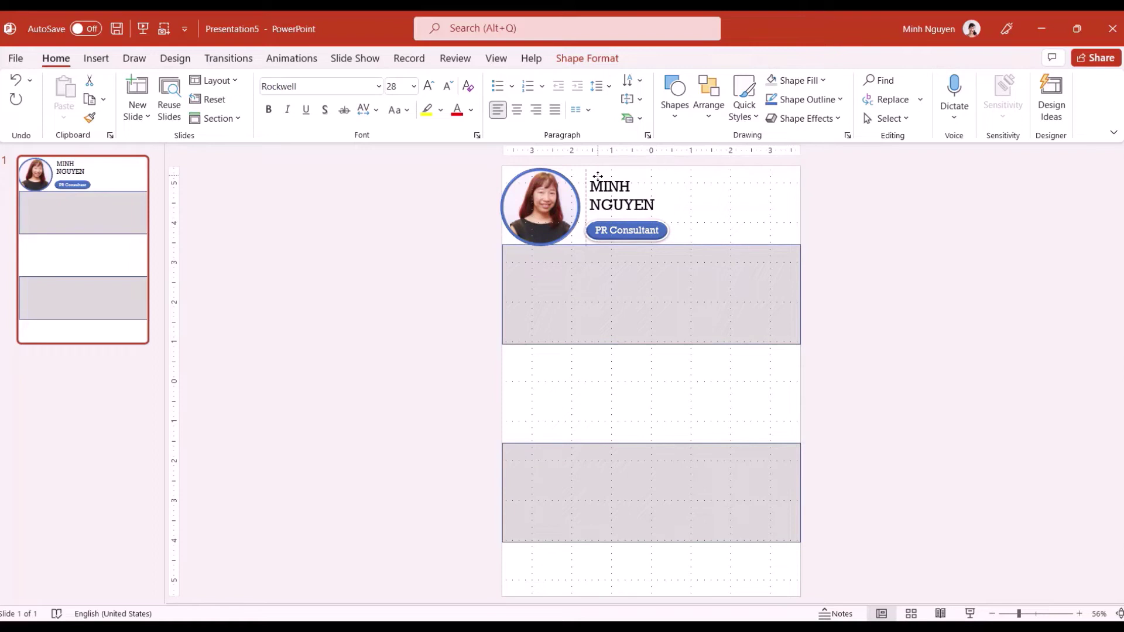
click(600, 224)
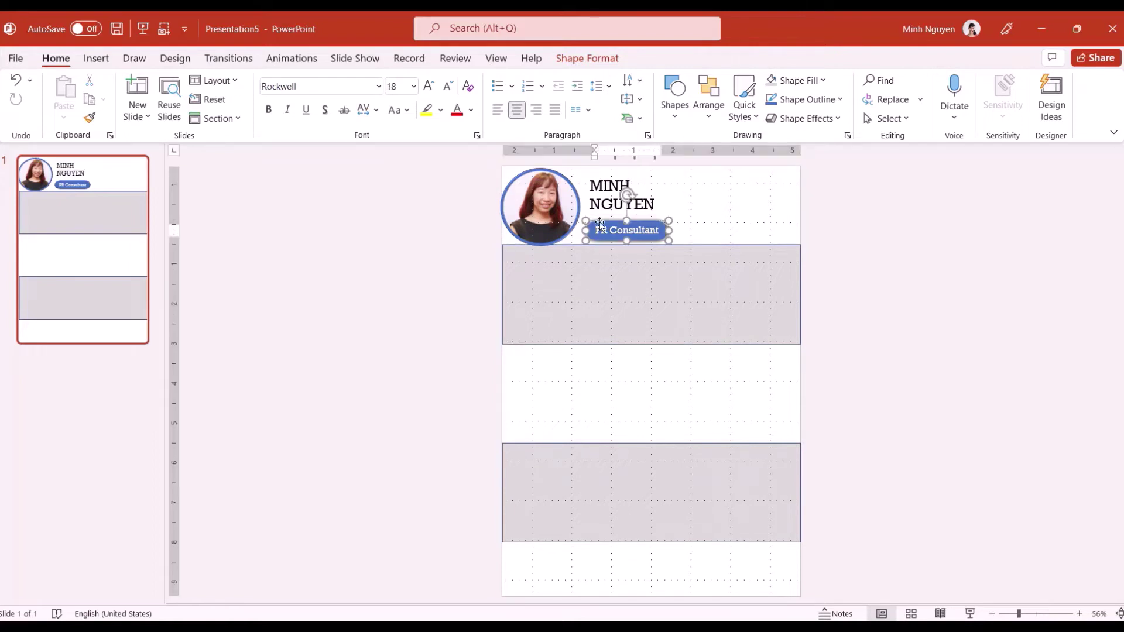
drag(600, 224, 595, 224)
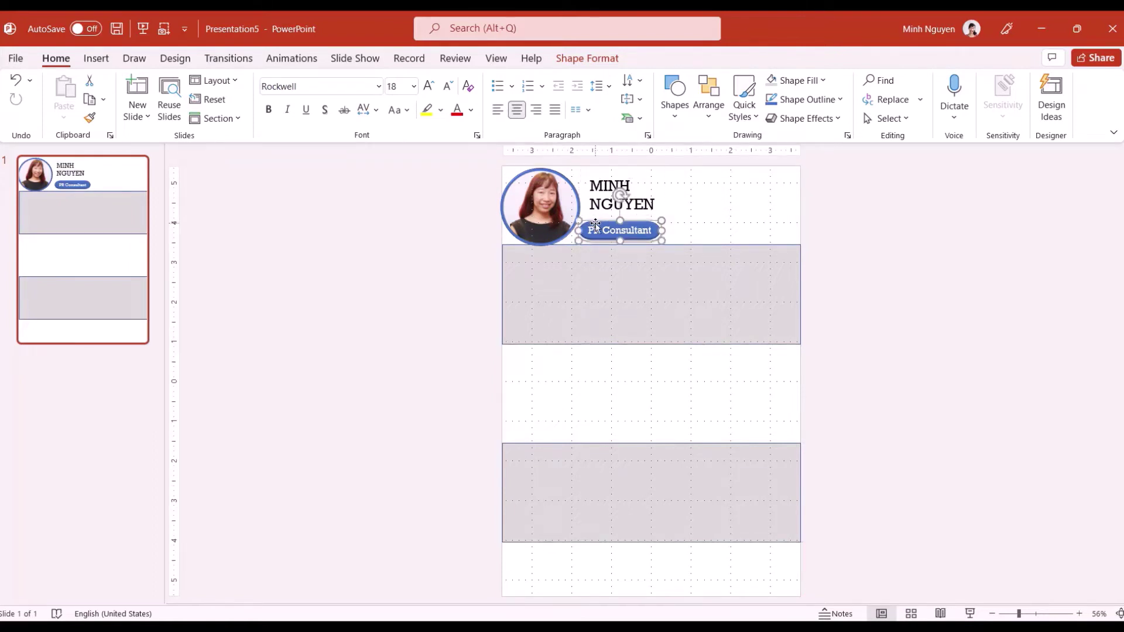
click(674, 211)
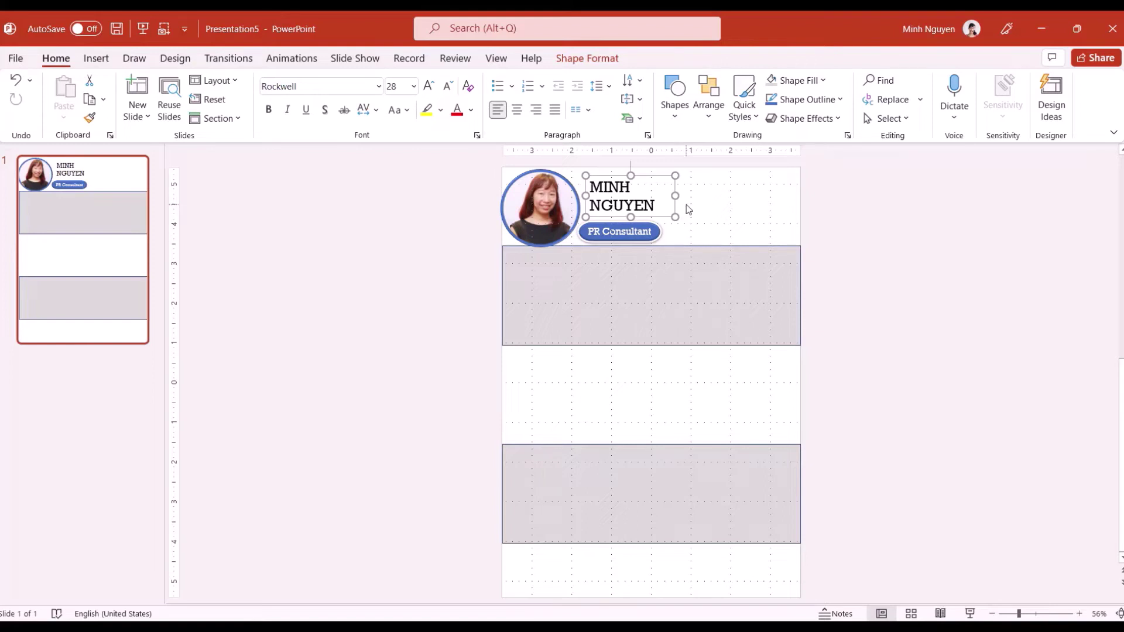
click(710, 209)
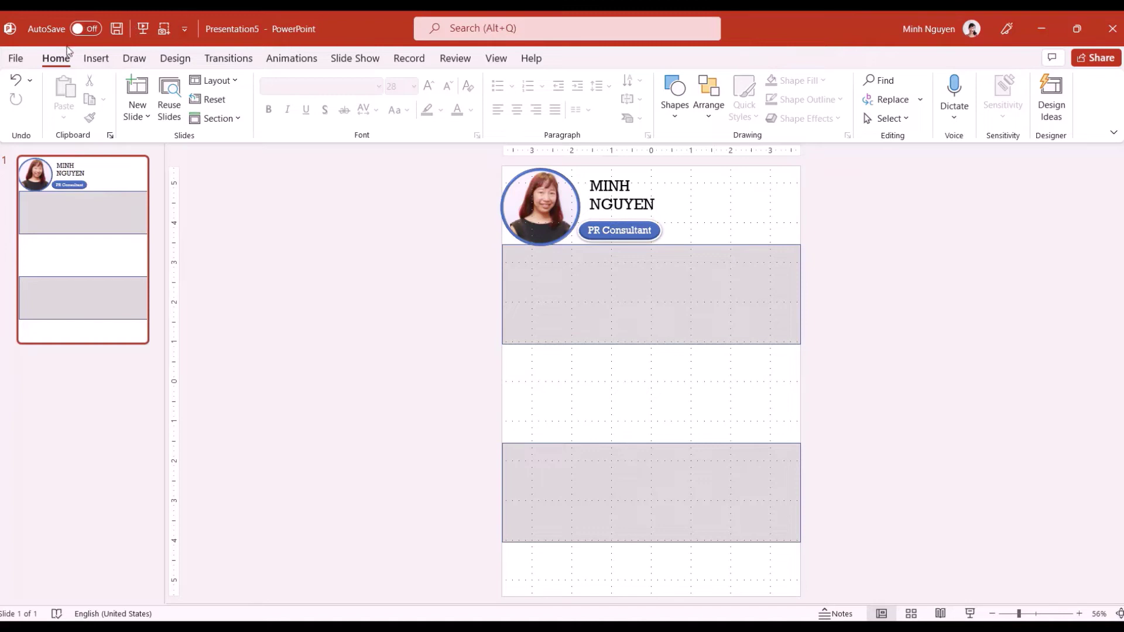
Add a text box at the header's top right containing the phone number
click(97, 59)
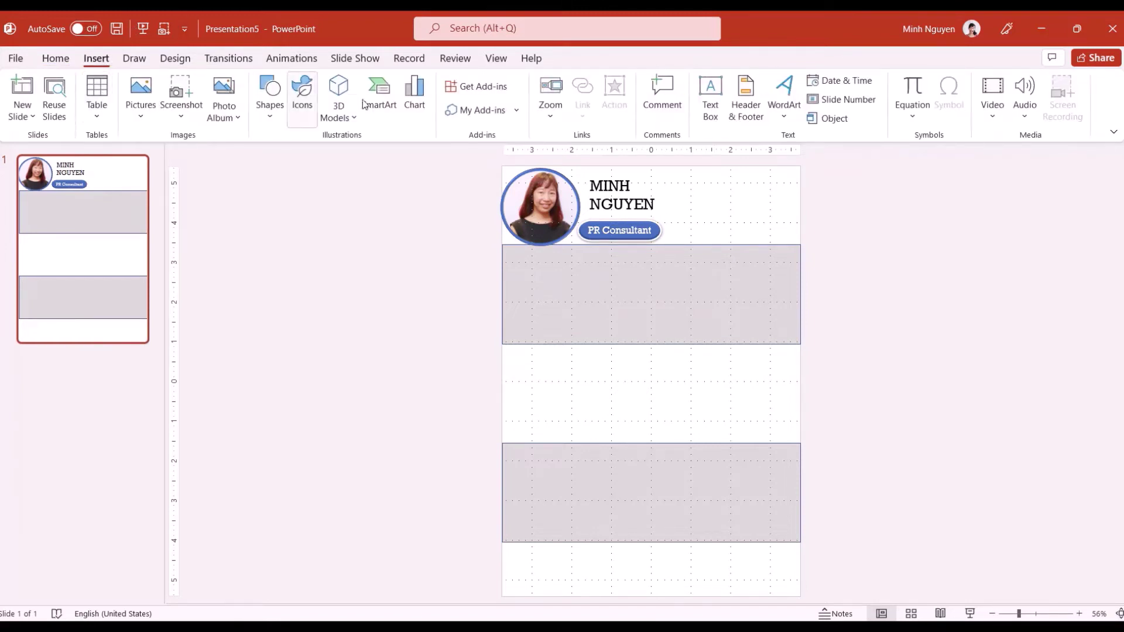
click(710, 96)
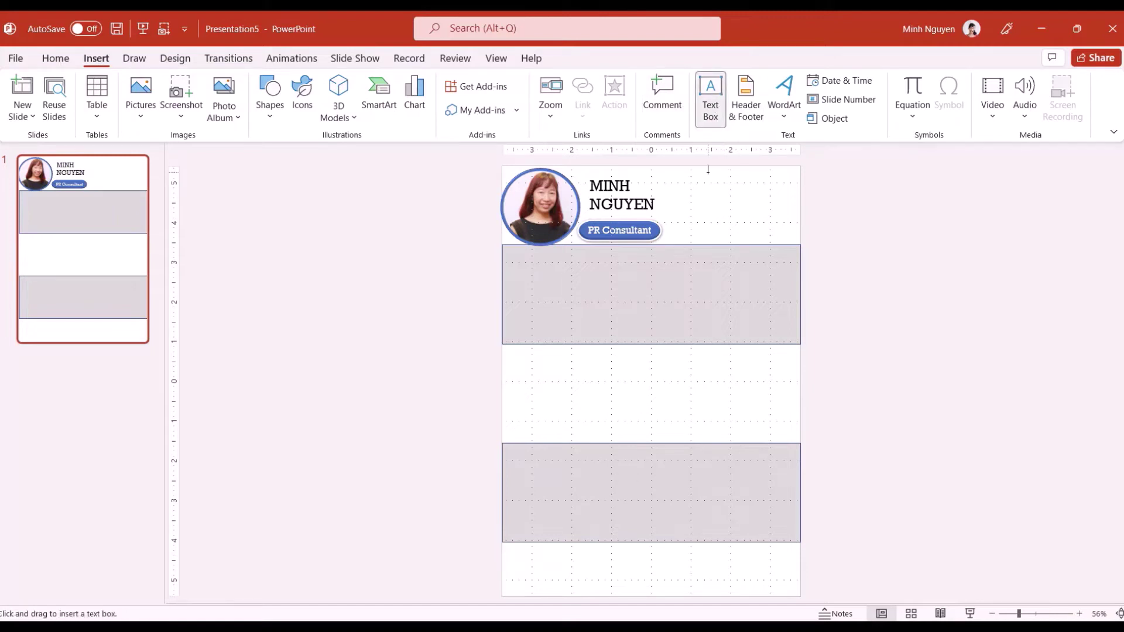
drag(697, 174, 800, 197)
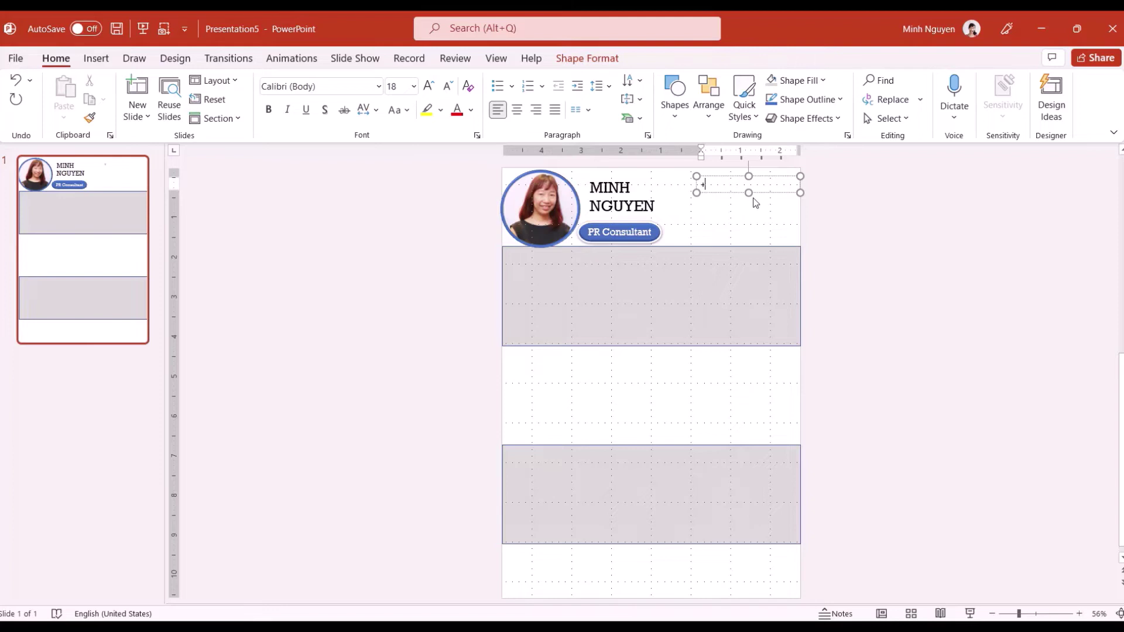
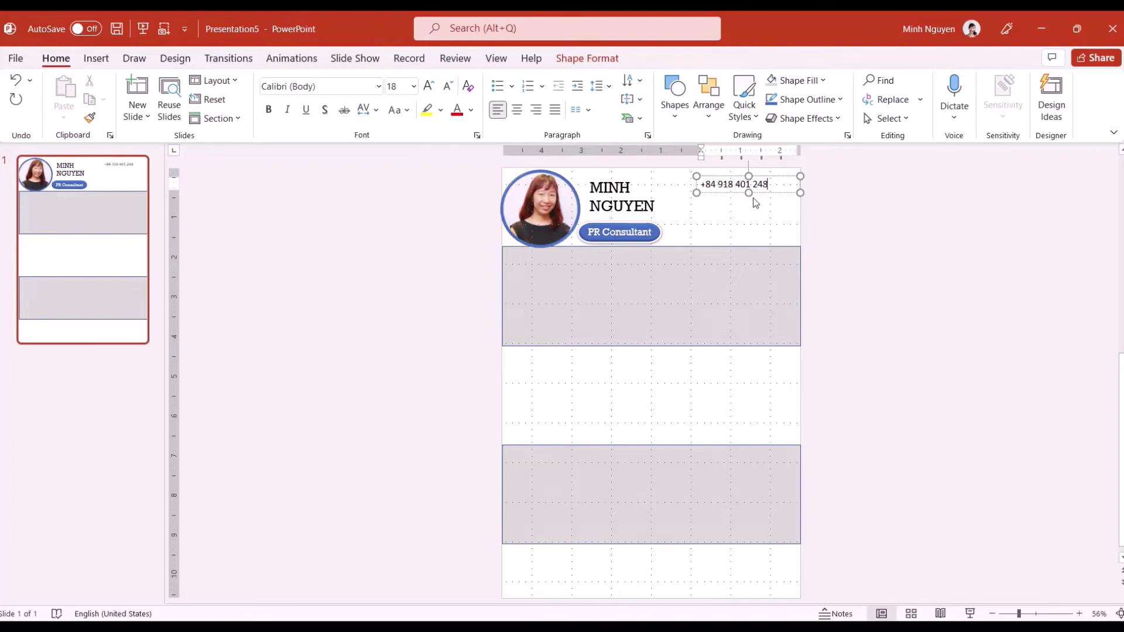
Format the phone number in Rockwell 20, right-aligned
drag(769, 184, 699, 185)
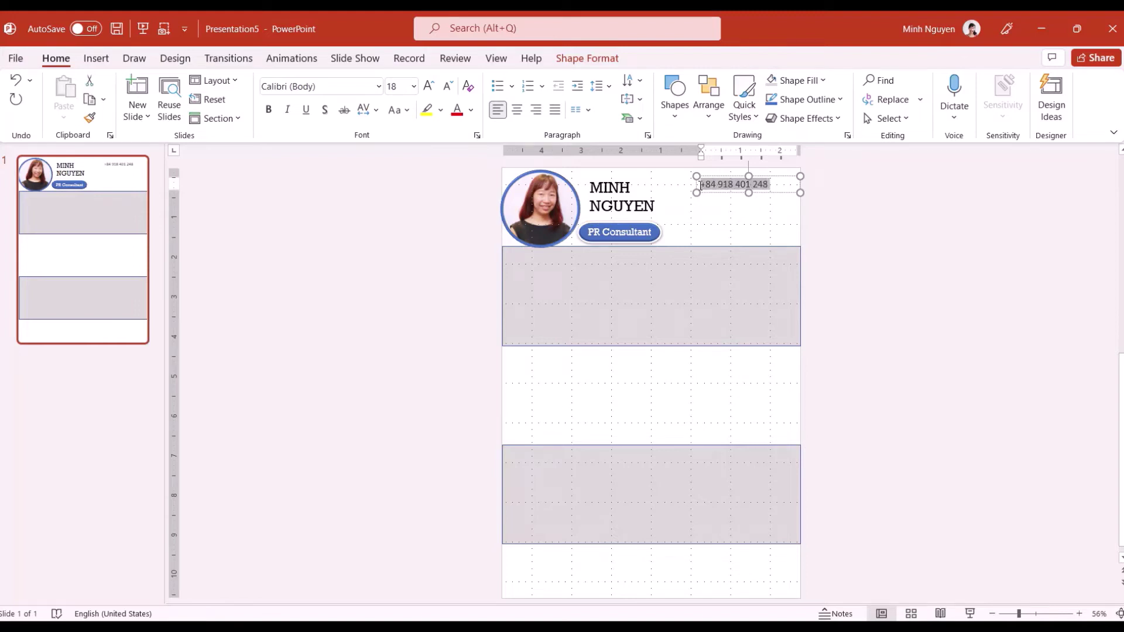
click(378, 86)
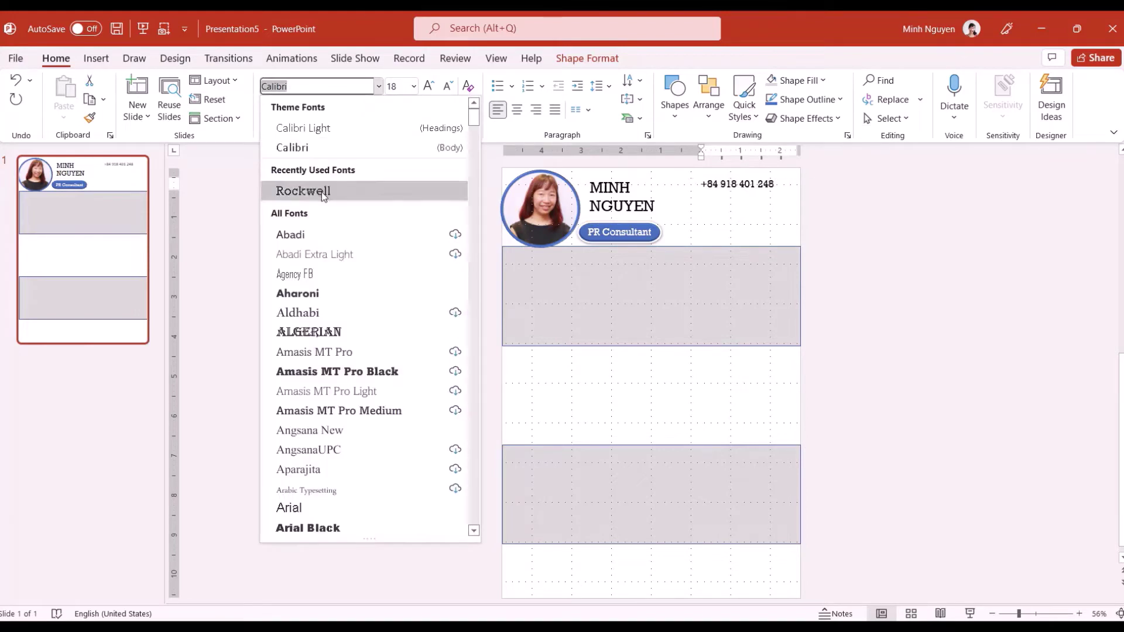
click(301, 188)
click(414, 87)
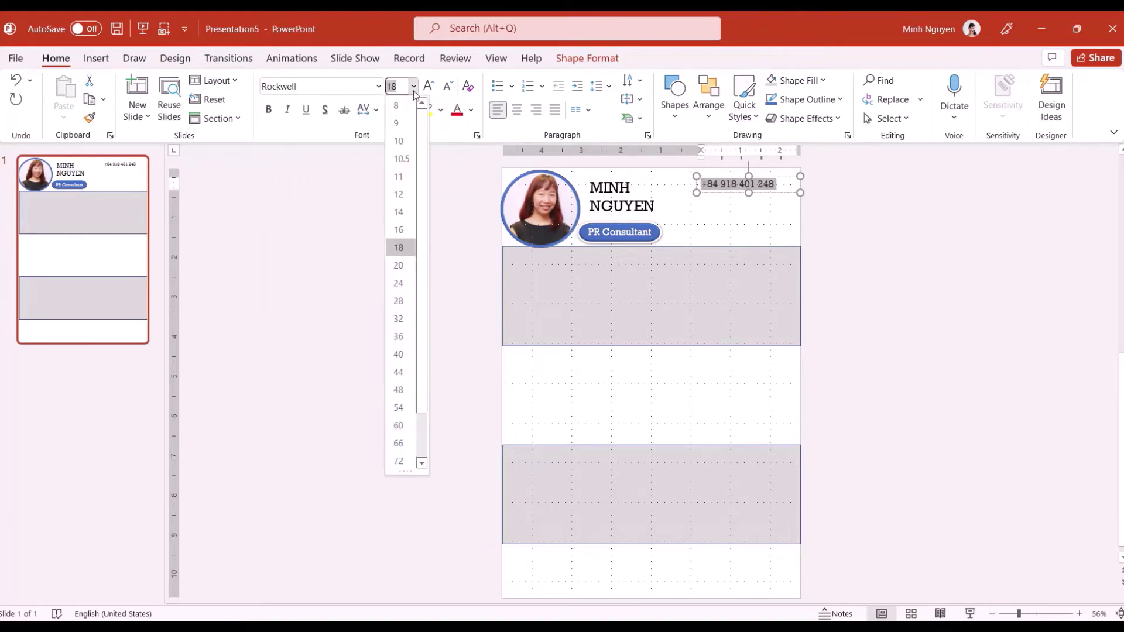
click(398, 265)
click(540, 115)
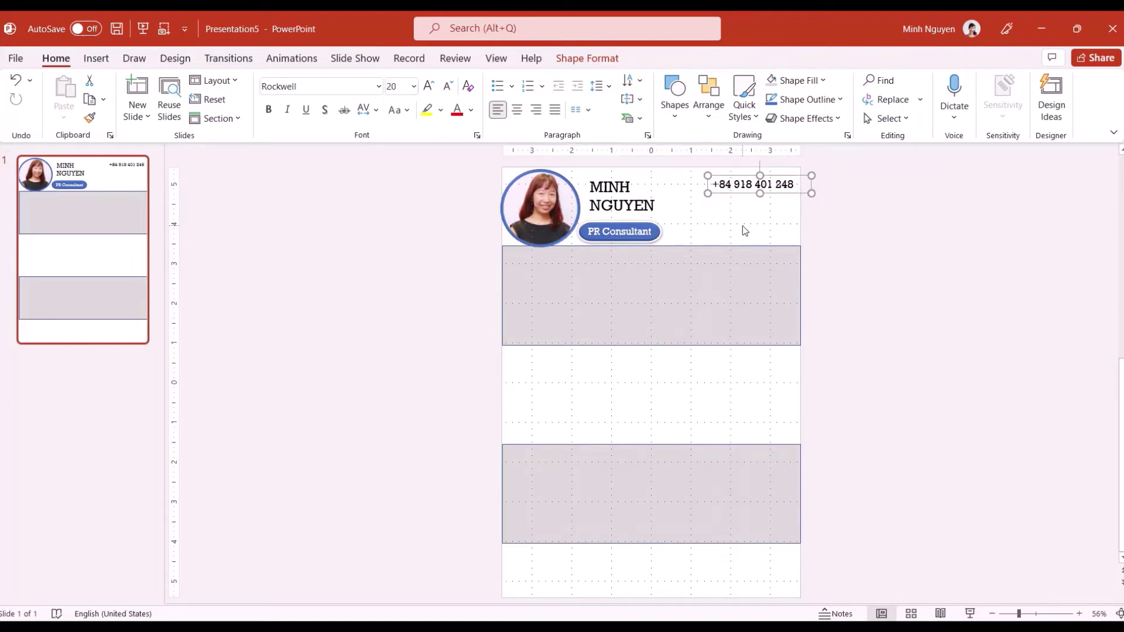
click(742, 229)
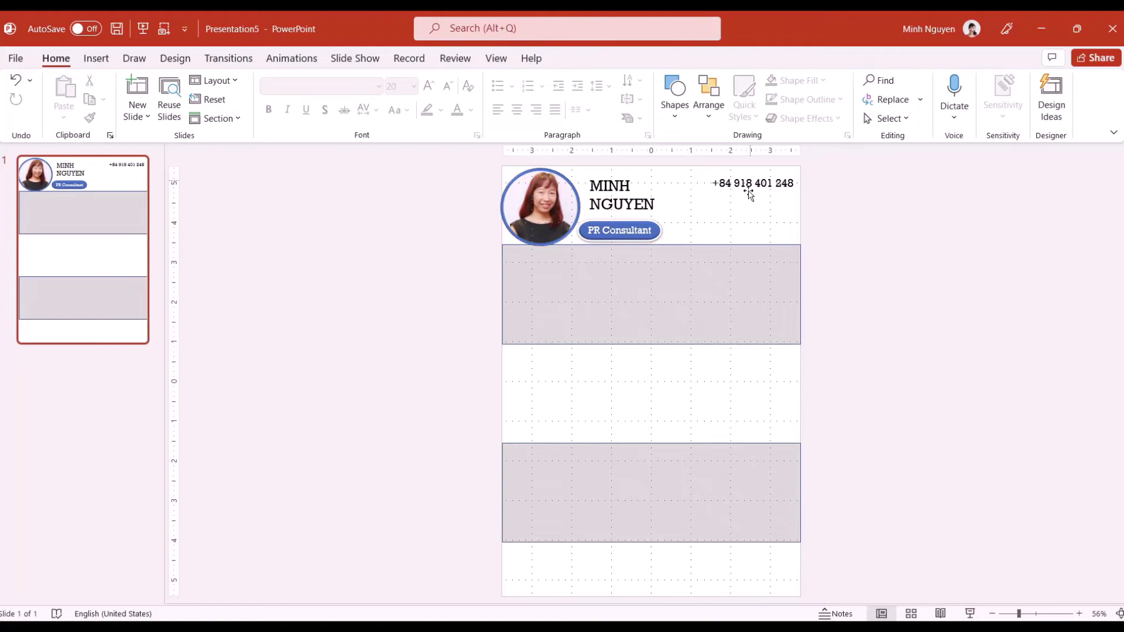
click(95, 60)
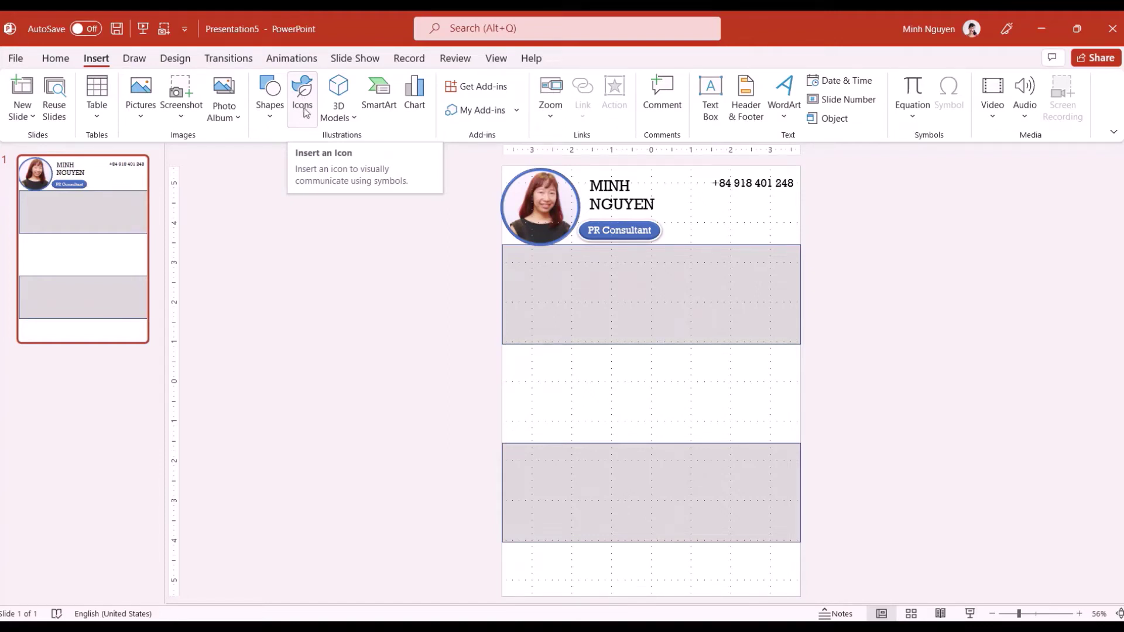
Insert a phone handset icon from the 'phone' icon search and place it left of the number
click(304, 111)
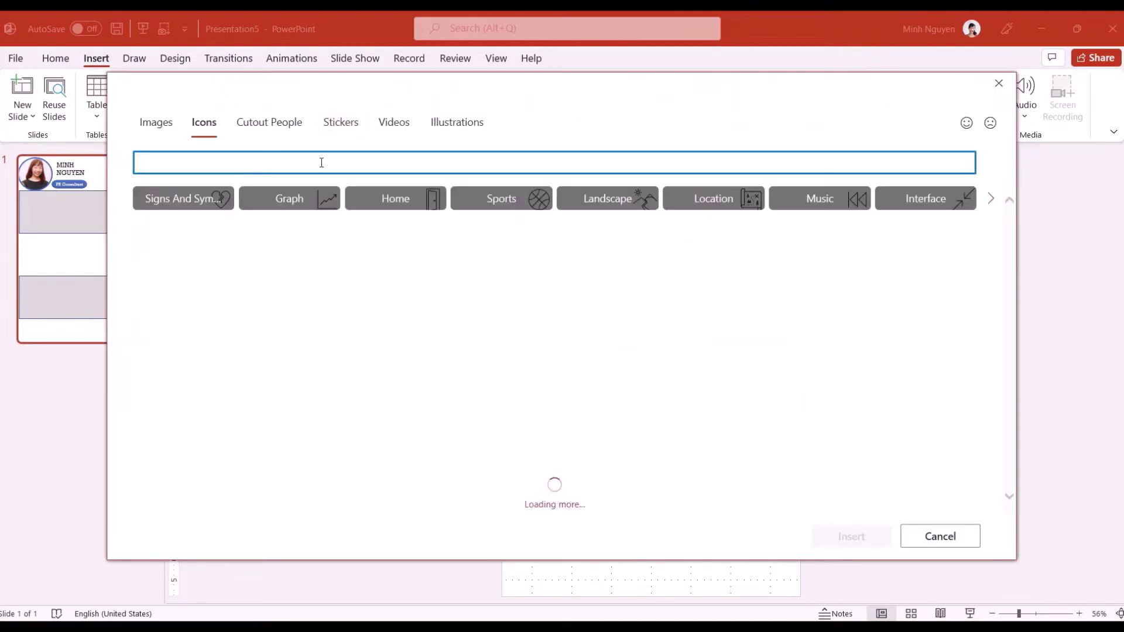
text(phone)
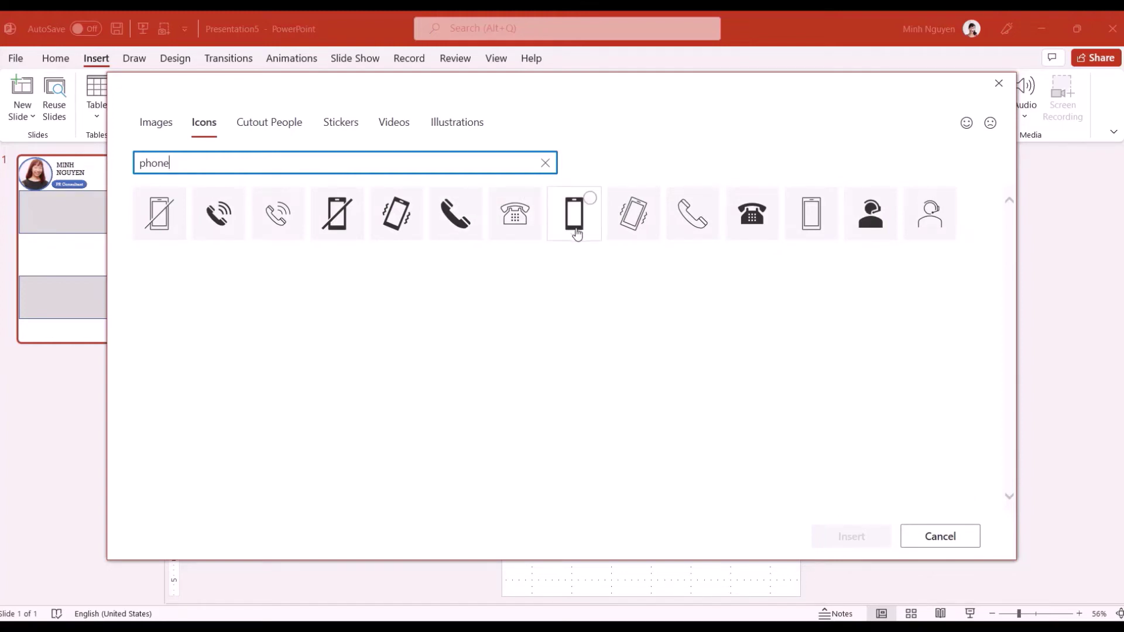
click(454, 215)
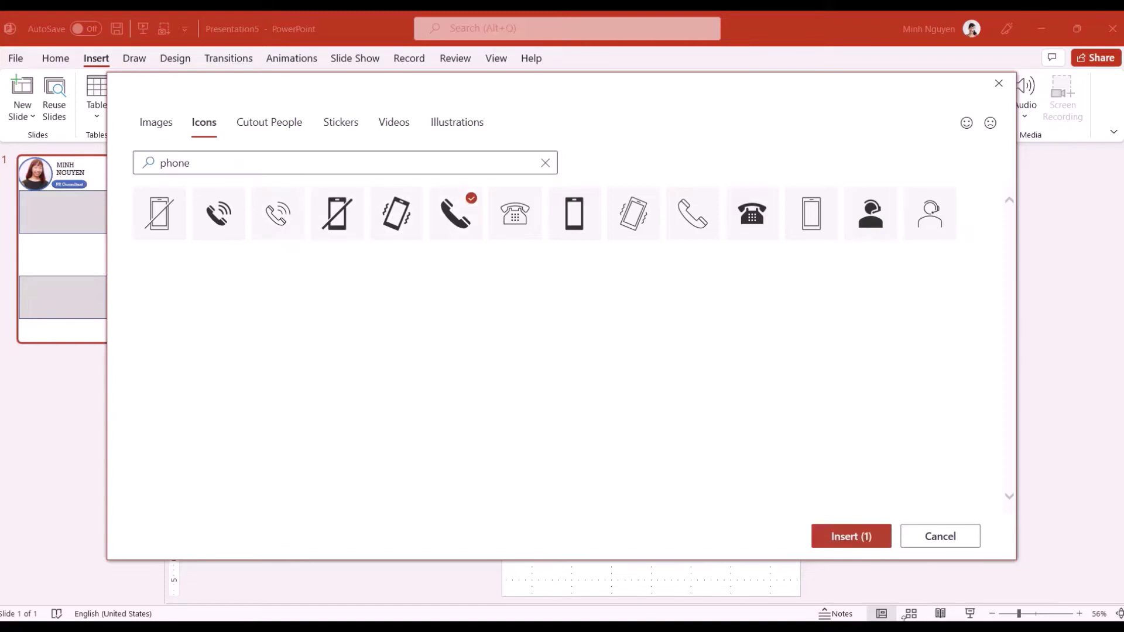
click(844, 533)
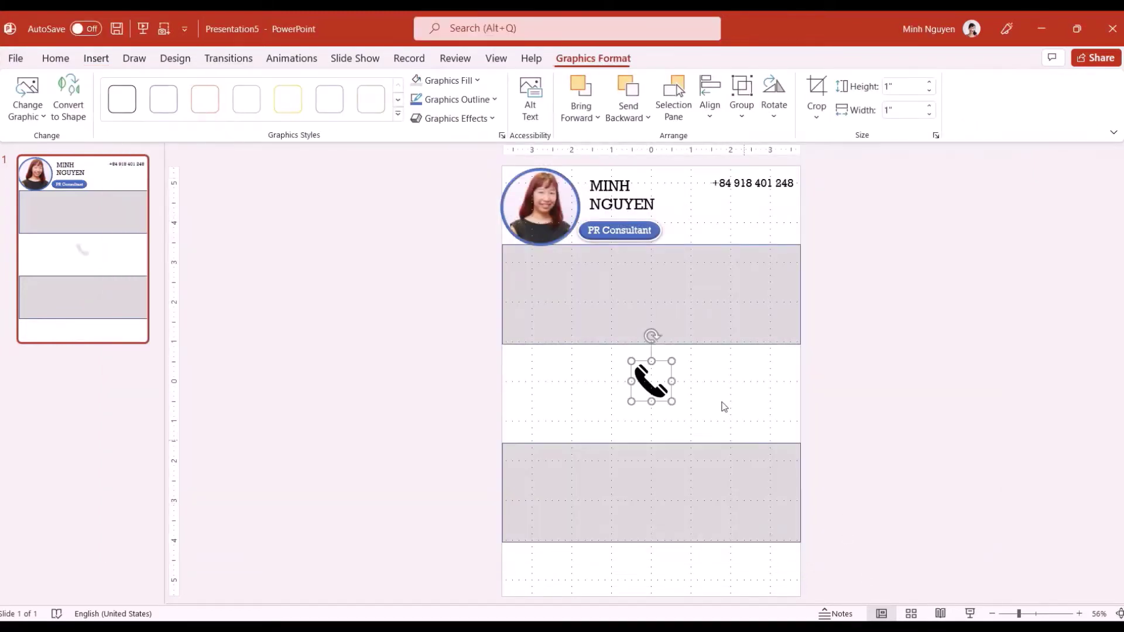
drag(634, 397, 706, 181)
click(852, 216)
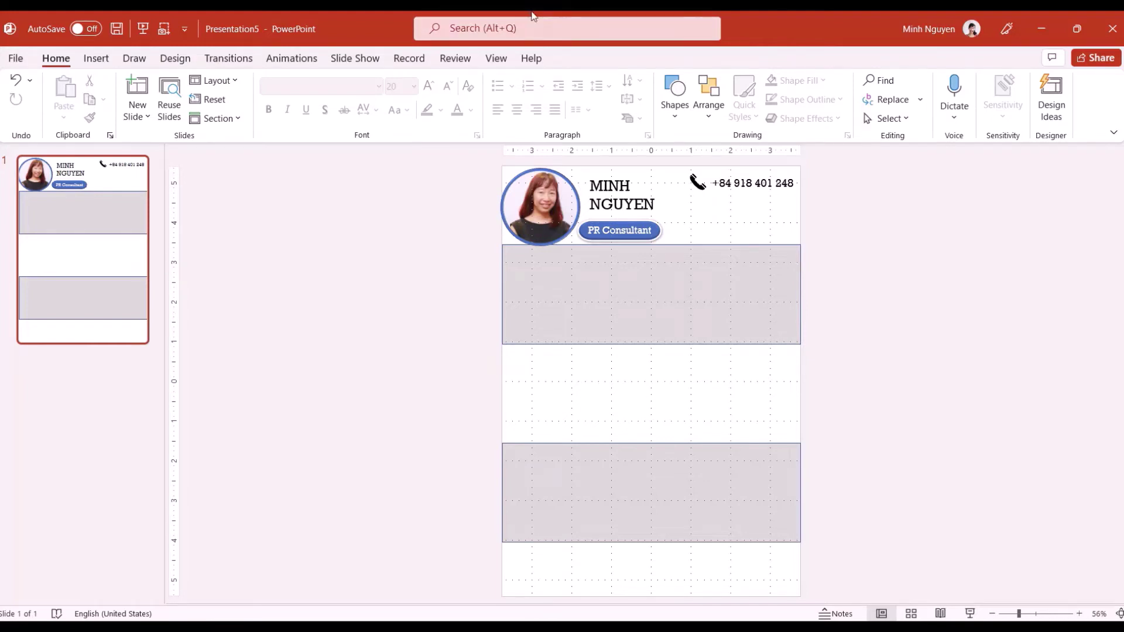
Duplicate the phone box onto a new line below and enter the email address
mouse_move(551, 40)
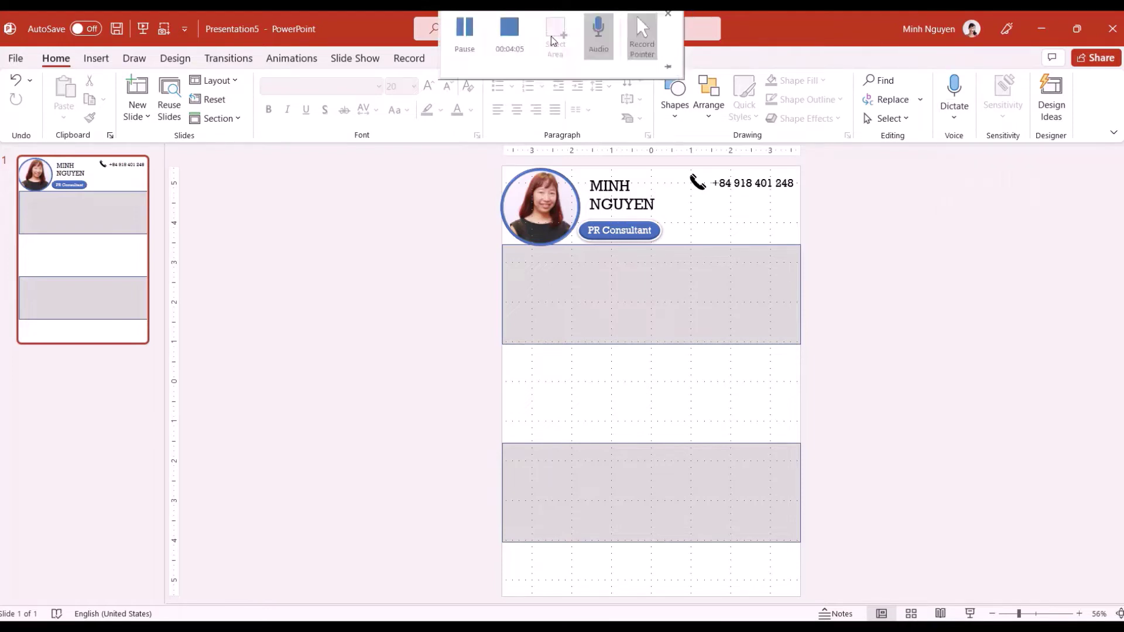
click(731, 184)
drag(732, 183, 731, 207)
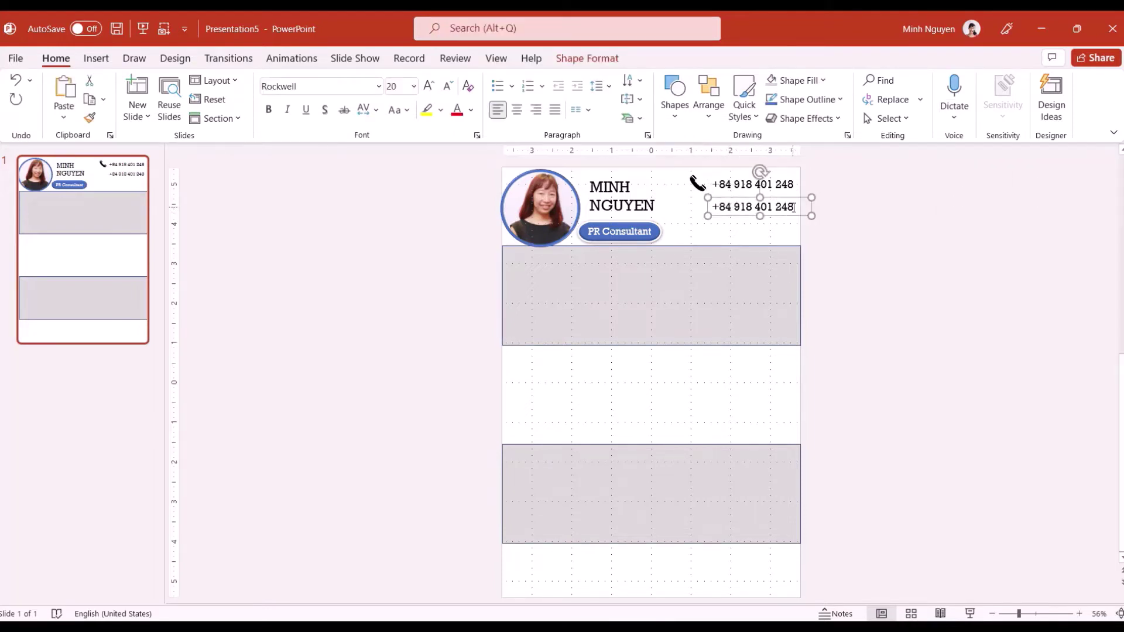
click(694, 206)
Insert an envelope icon from the 'email' search and place it beside the email line
click(96, 58)
click(301, 97)
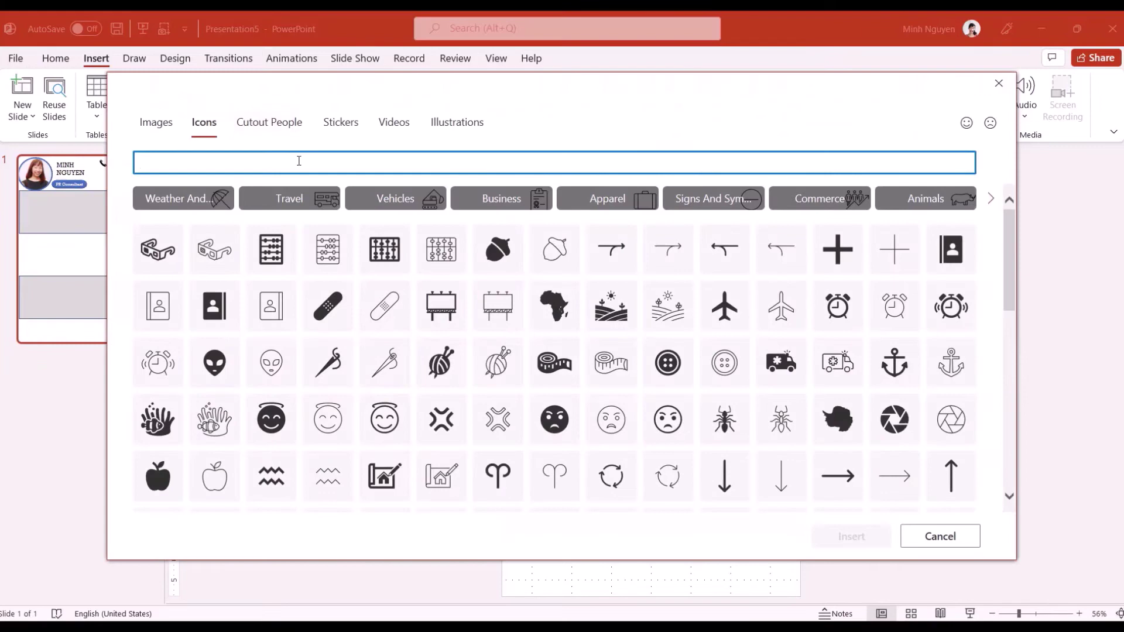
text(email)
click(396, 212)
click(851, 536)
drag(650, 378, 700, 206)
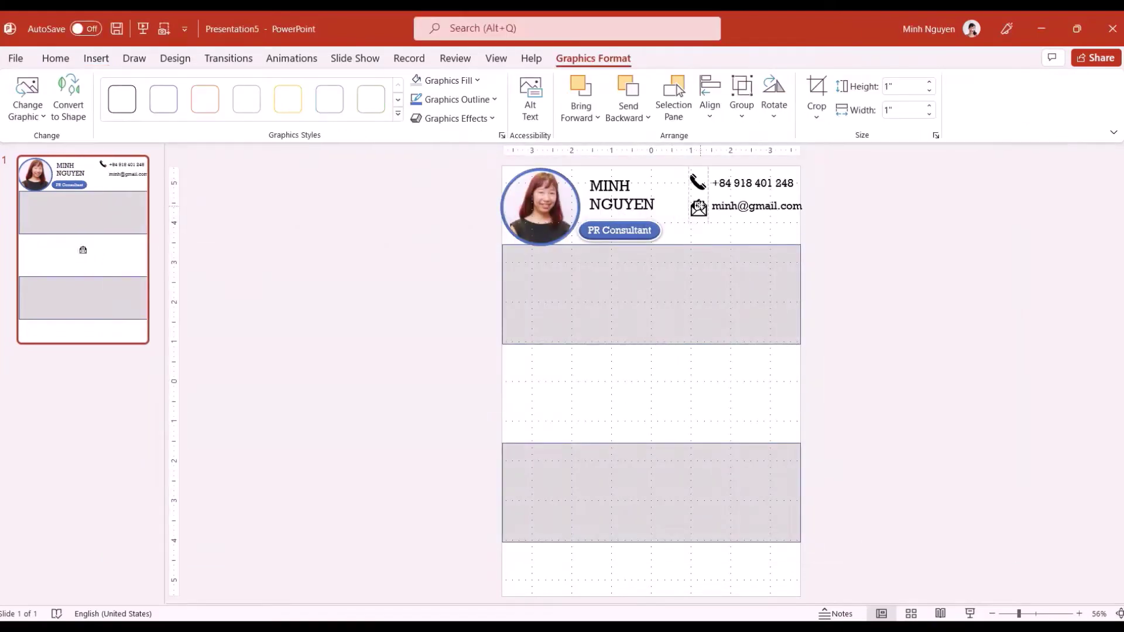
scroll(914, 246, up, 3)
click(735, 199)
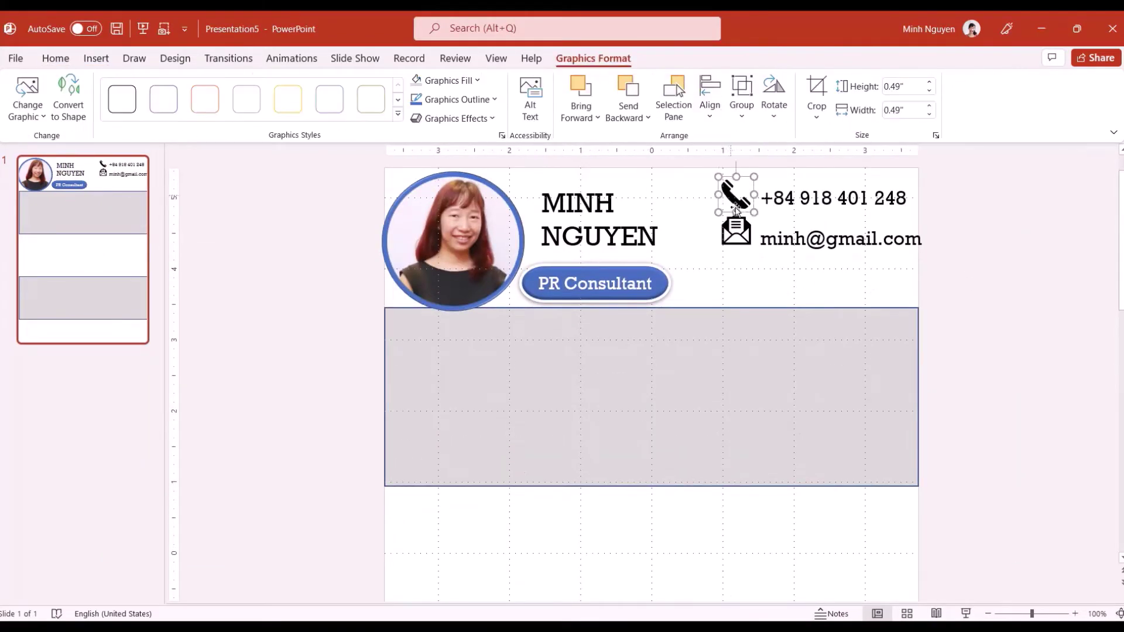
click(780, 223)
drag(781, 223, 782, 260)
click(735, 231)
click(765, 220)
text(www.skyaries.com)
key(Escape)
key(Escape)
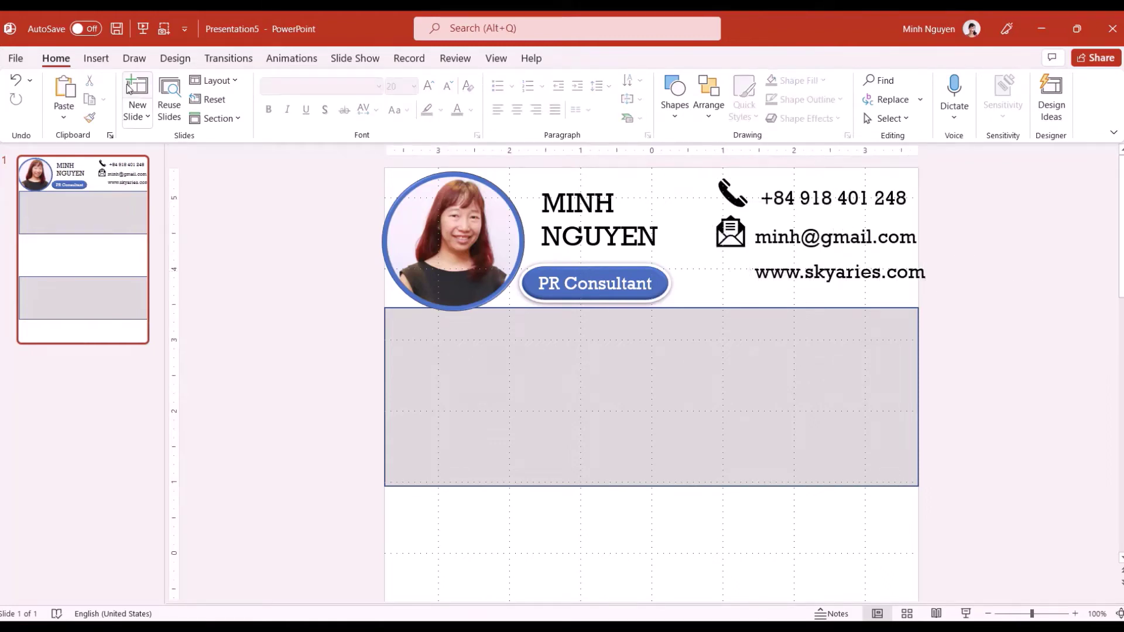
click(96, 58)
click(302, 94)
text(website)
click(165, 214)
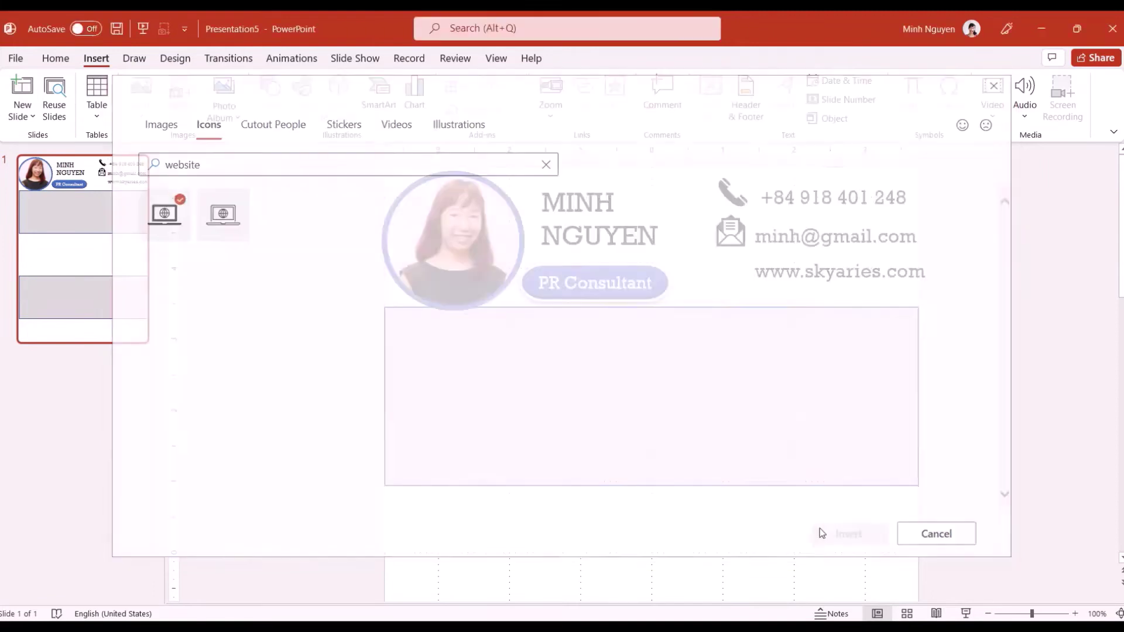
drag(684, 517, 732, 269)
key(Escape)
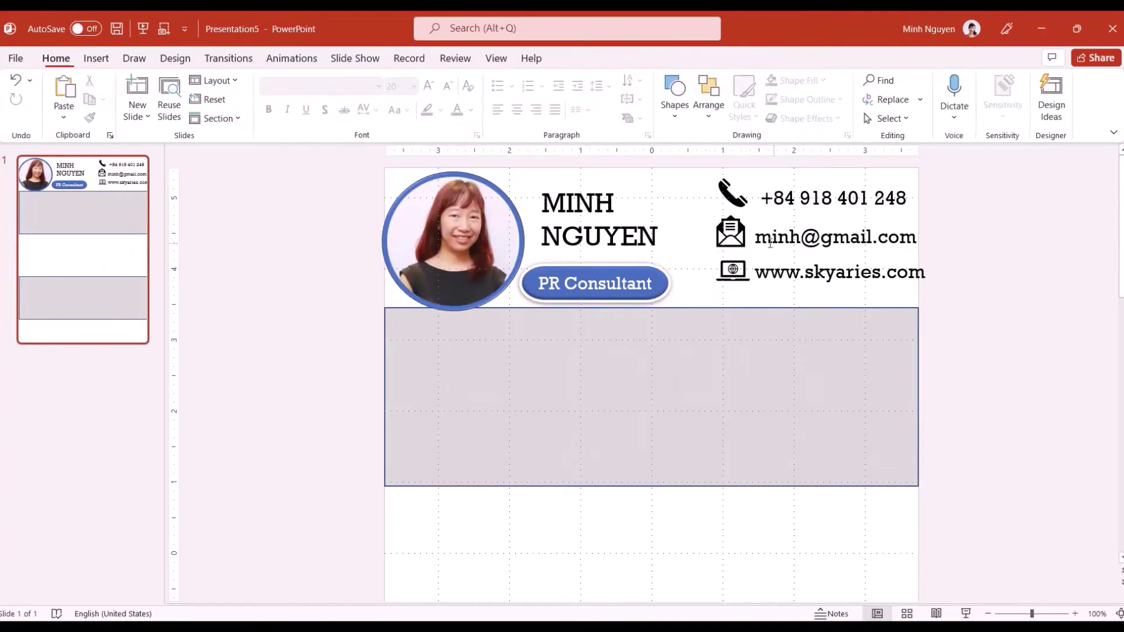
Nudge the contact icons and text lines left so they line up evenly
click(732, 270)
click(731, 232)
key(Escape)
click(744, 208)
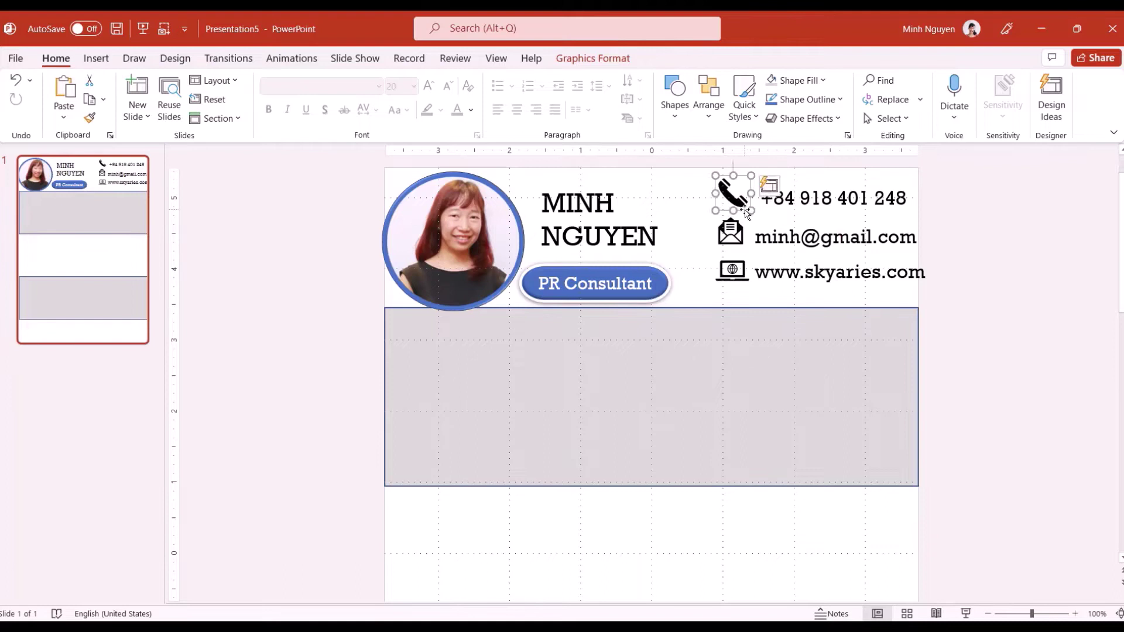
click(832, 272)
drag(831, 272, 823, 271)
click(732, 270)
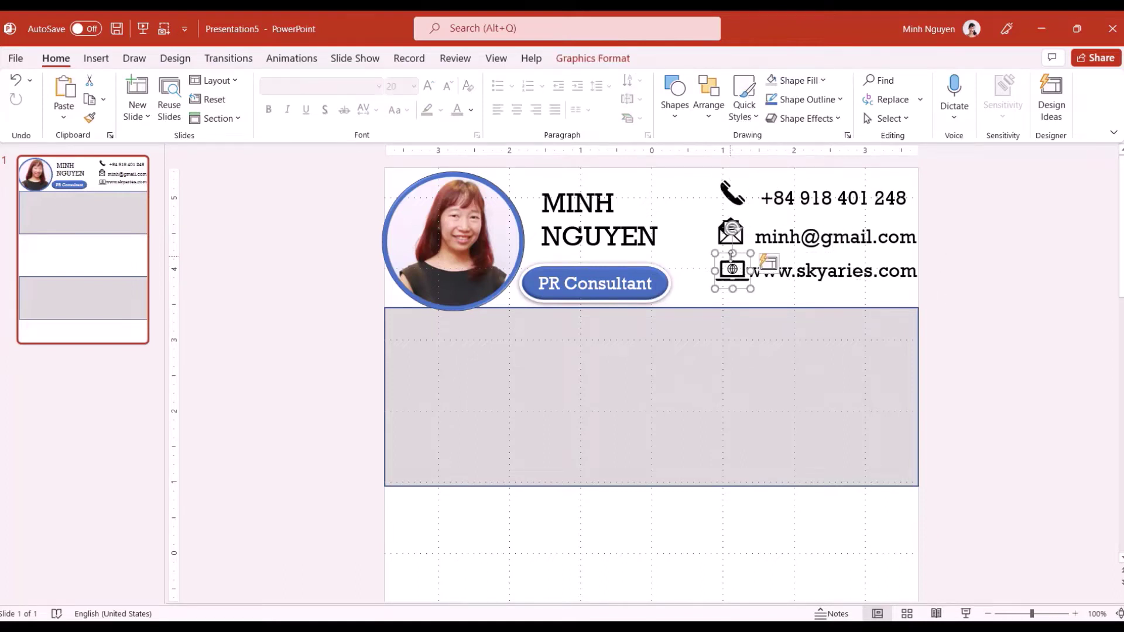
drag(733, 270, 727, 233)
drag(744, 184, 739, 183)
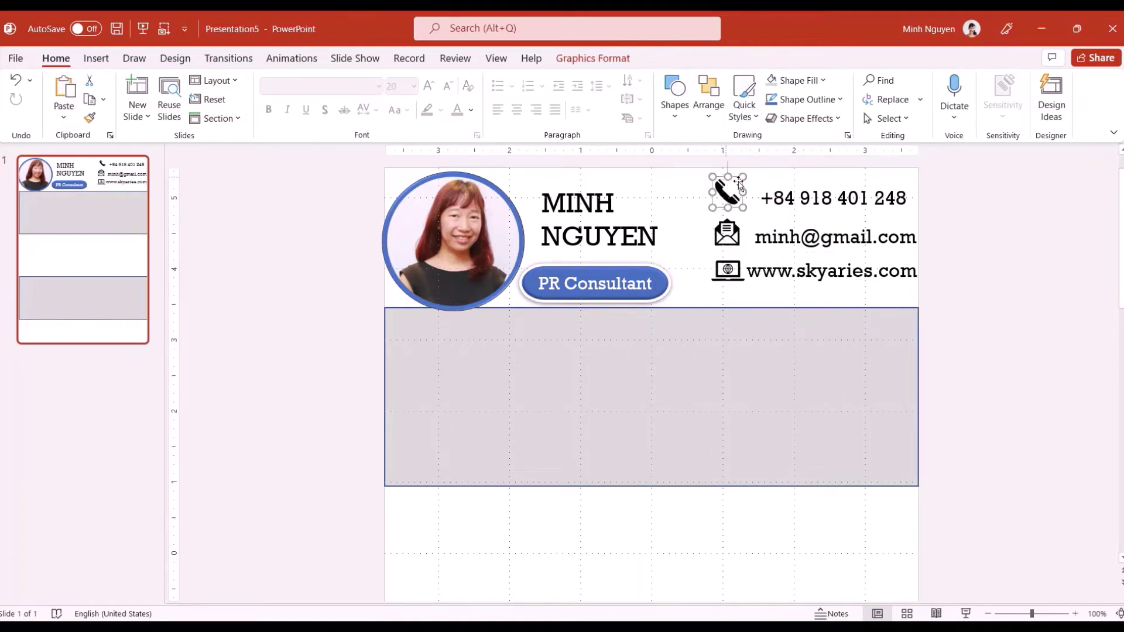
drag(831, 198, 821, 198)
click(837, 237)
Align the email line with its icon and add a '200' text box in the grey panel
drag(837, 237, 831, 235)
click(325, 197)
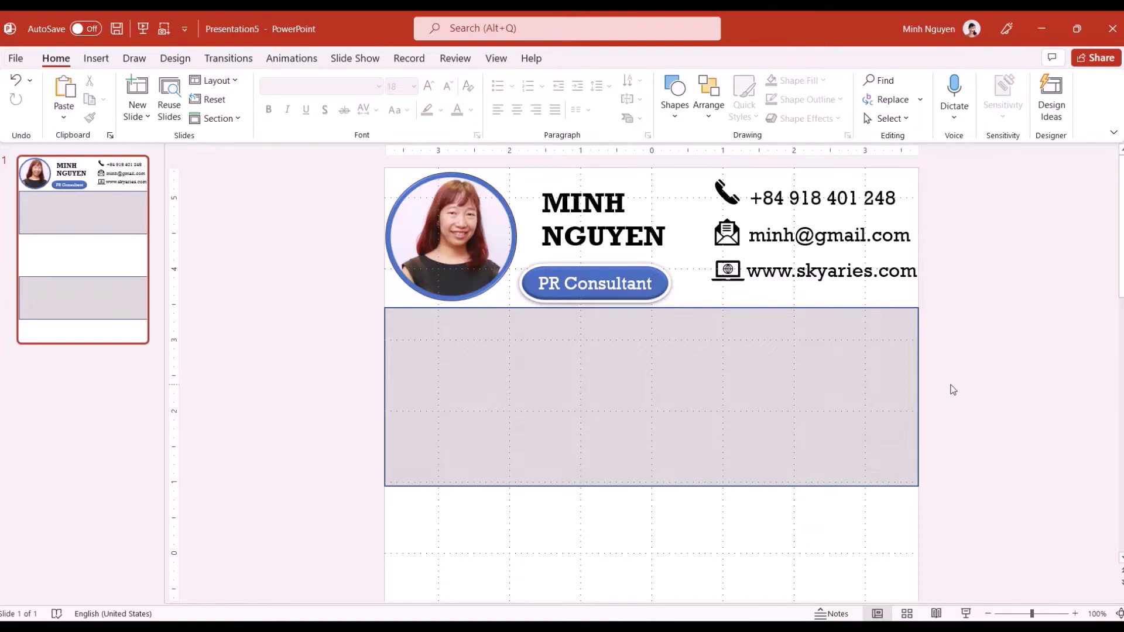
click(96, 58)
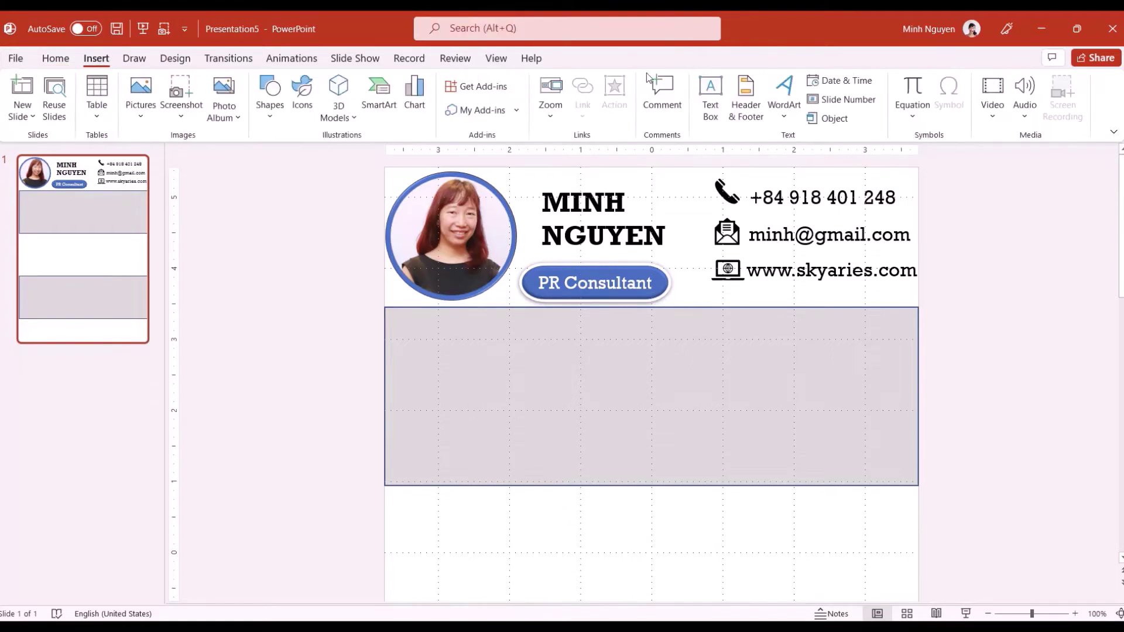
click(710, 97)
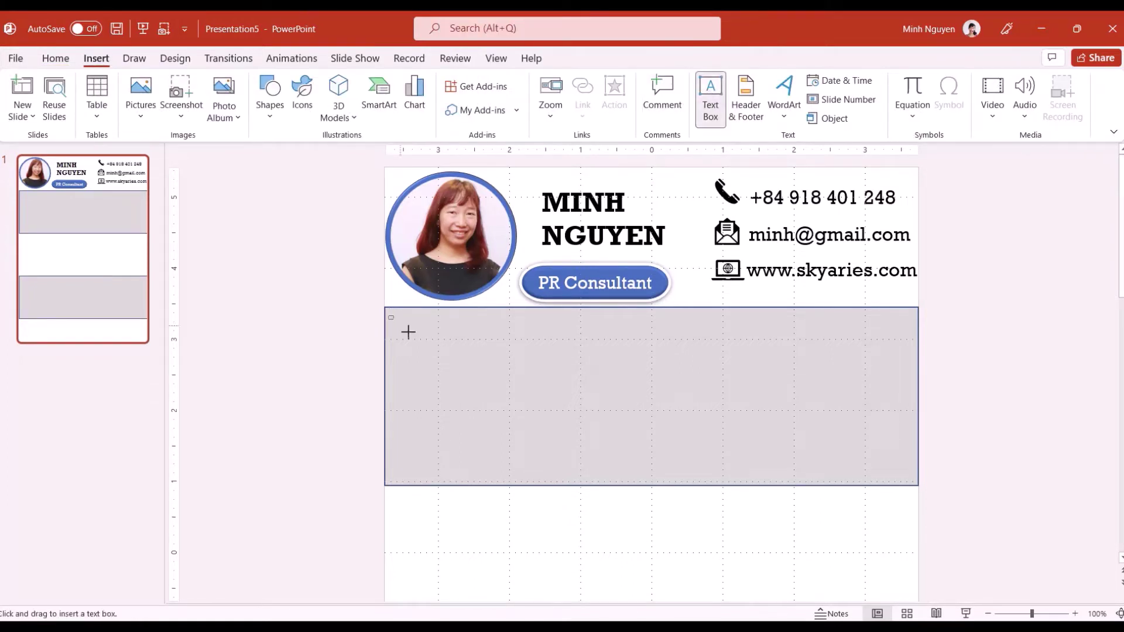
drag(408, 332, 471, 350)
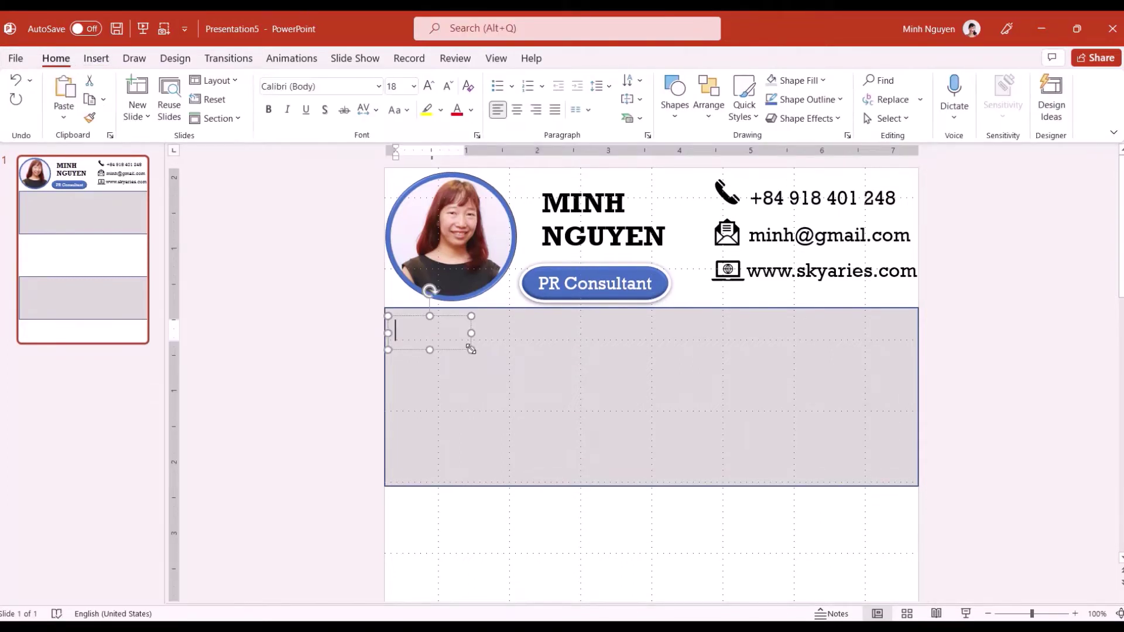
text(200)
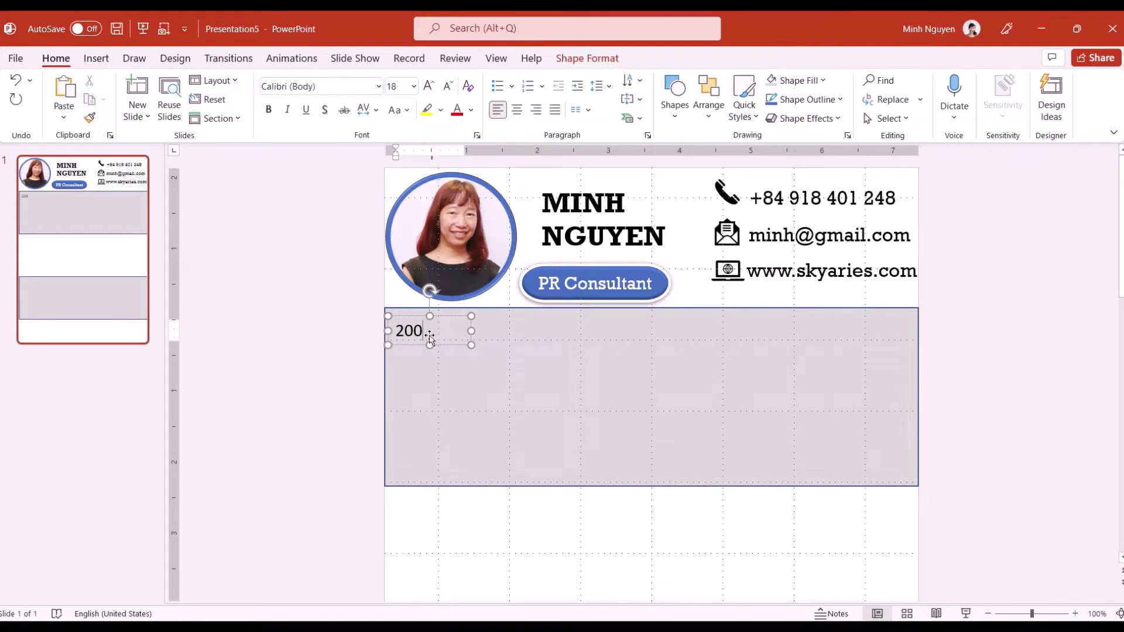
Format the 200 text in Rockwell, size 32, coloured blue
double_click(401, 329)
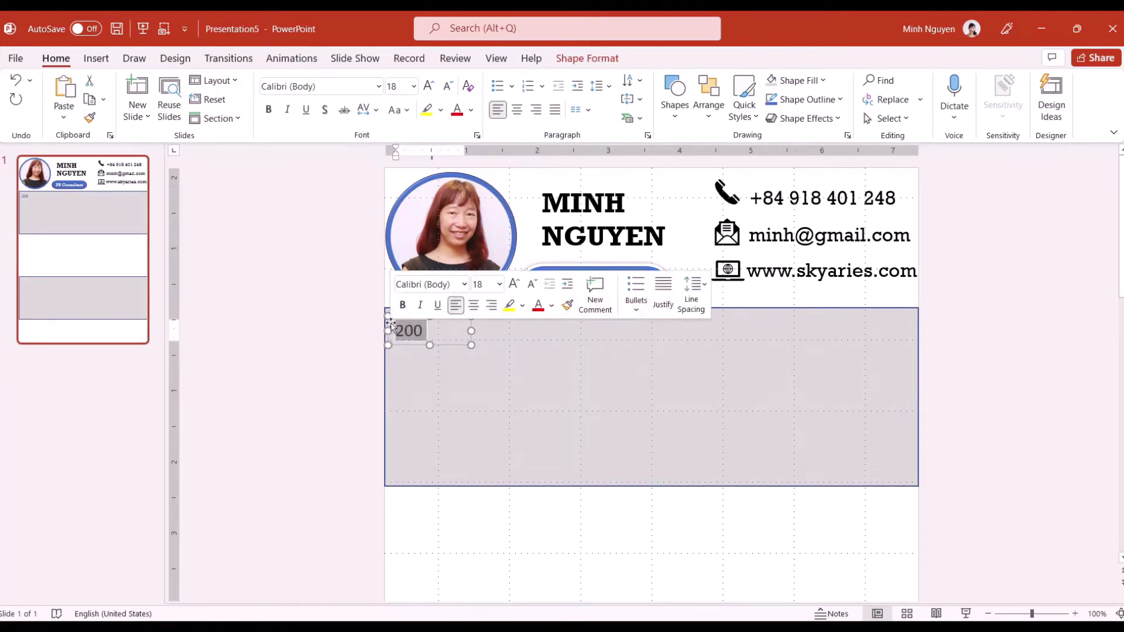
click(379, 86)
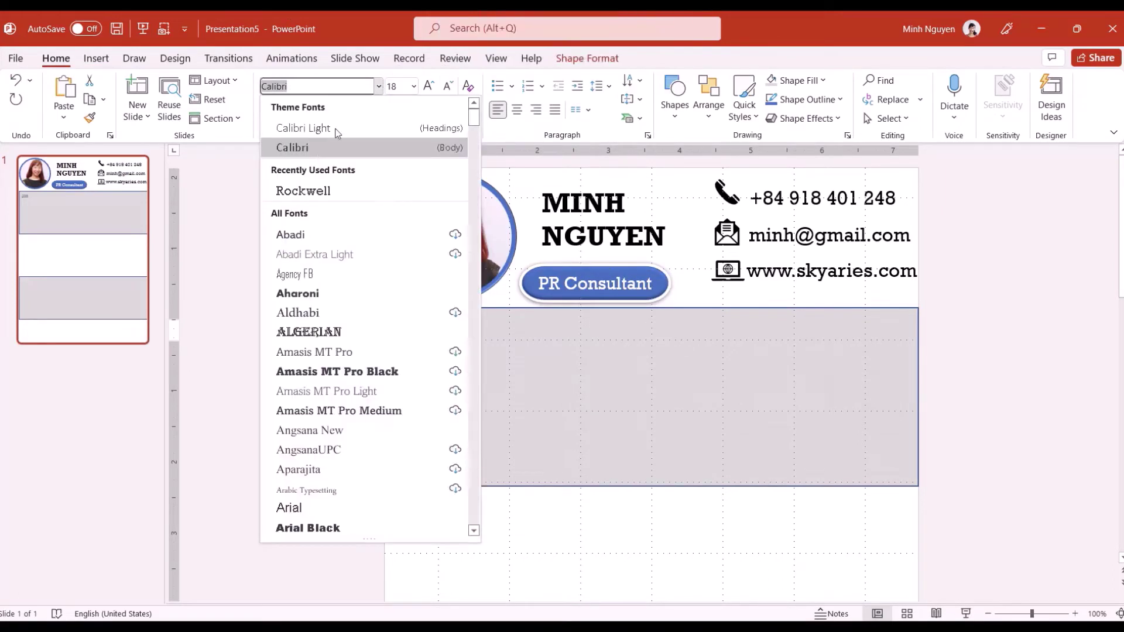
click(316, 191)
click(413, 86)
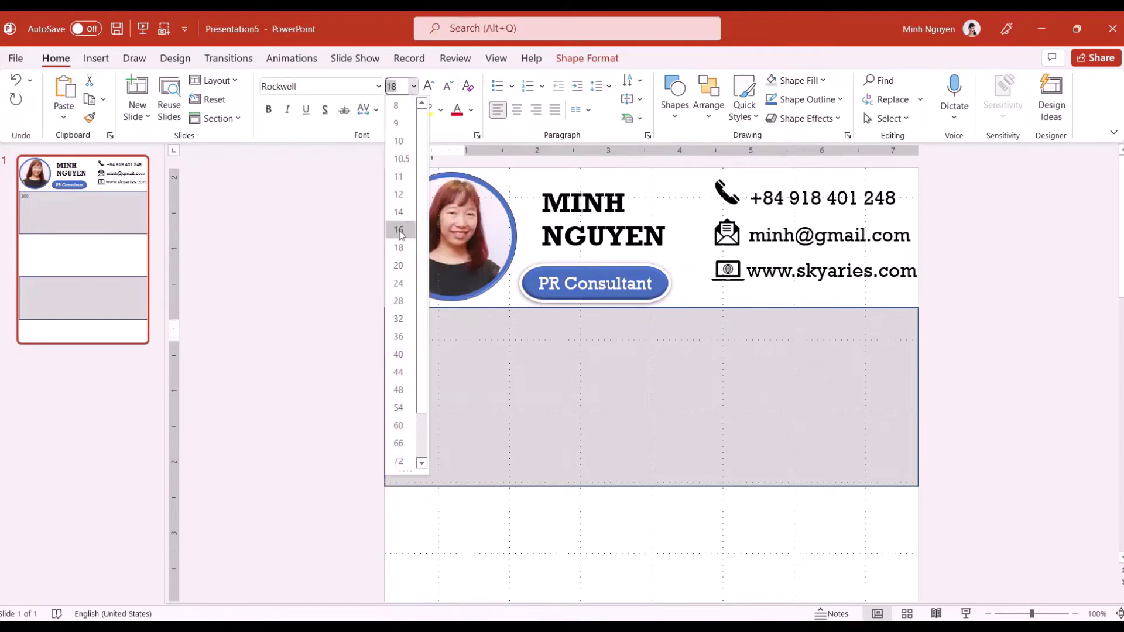
click(396, 307)
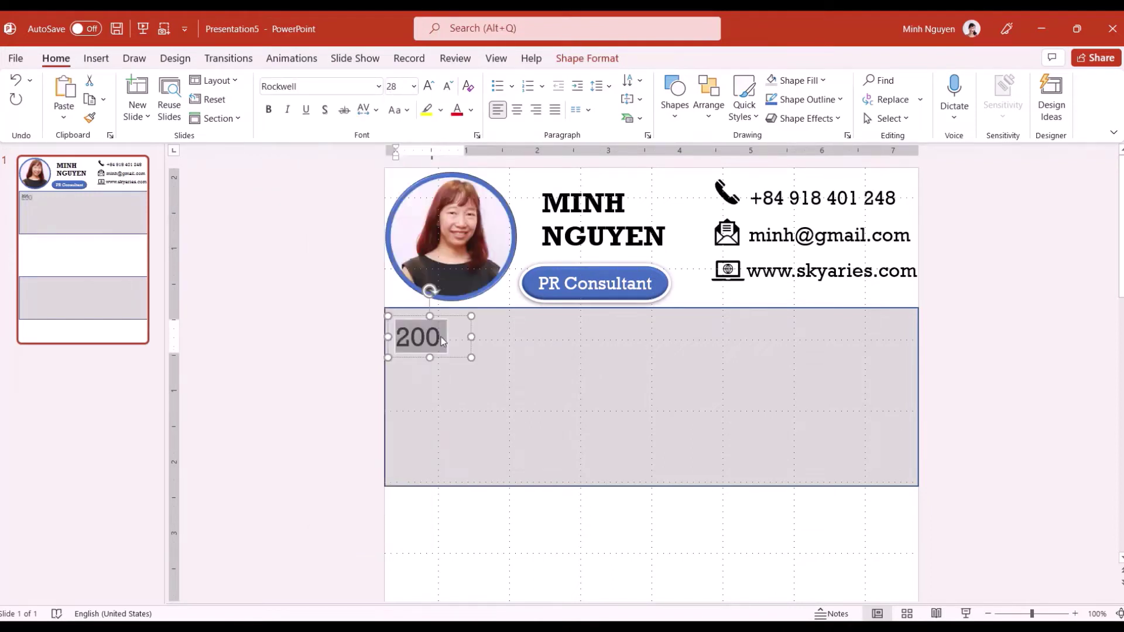
click(414, 87)
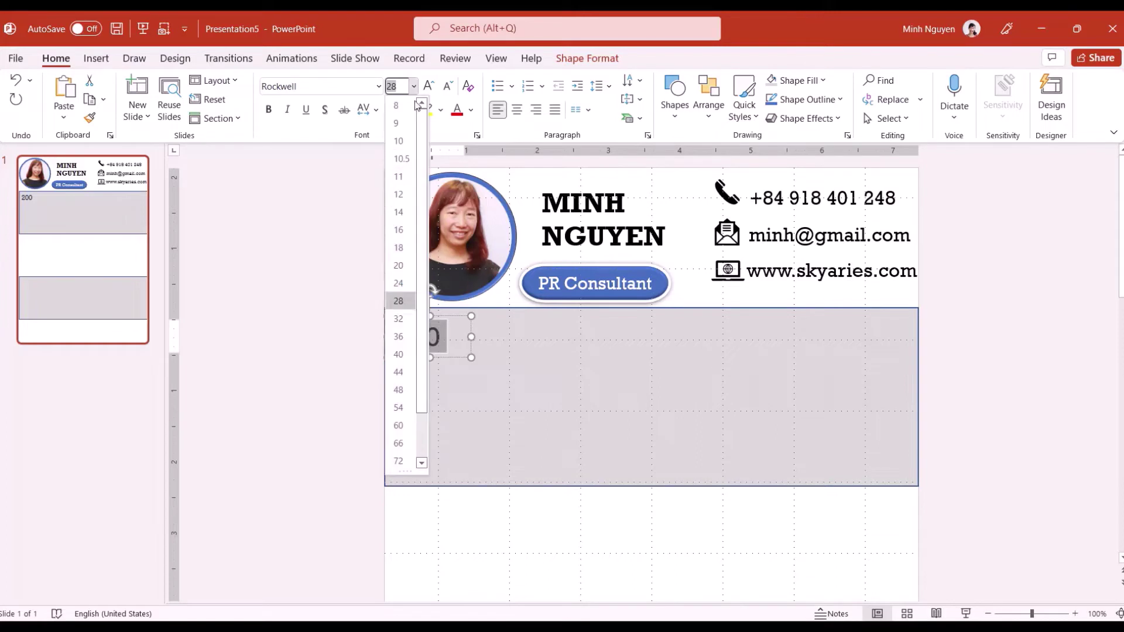
click(398, 318)
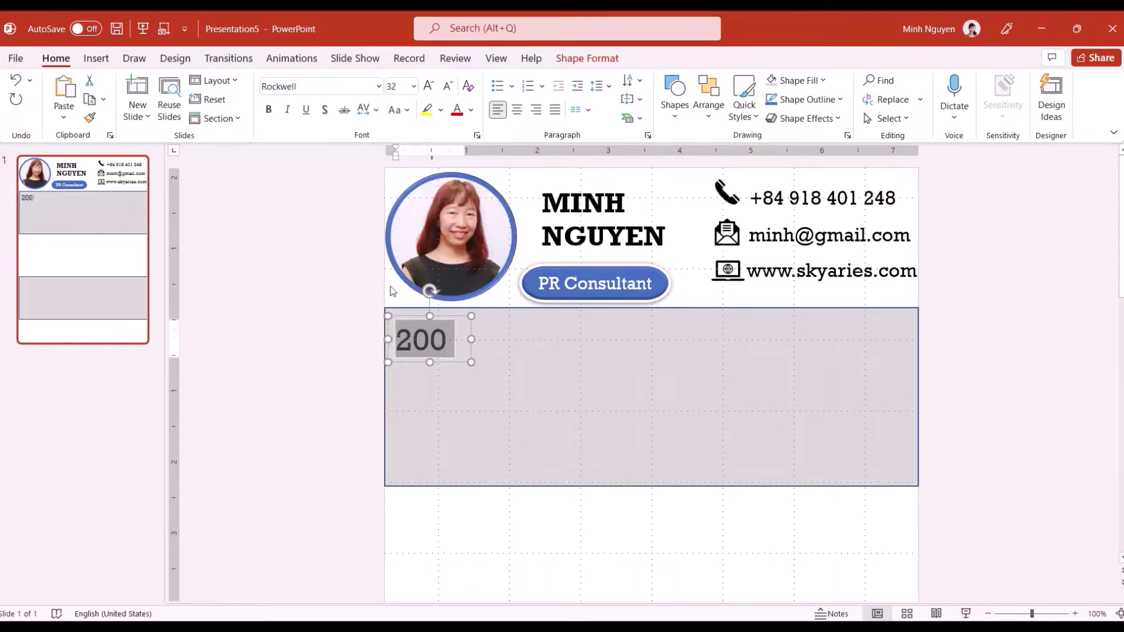
click(470, 111)
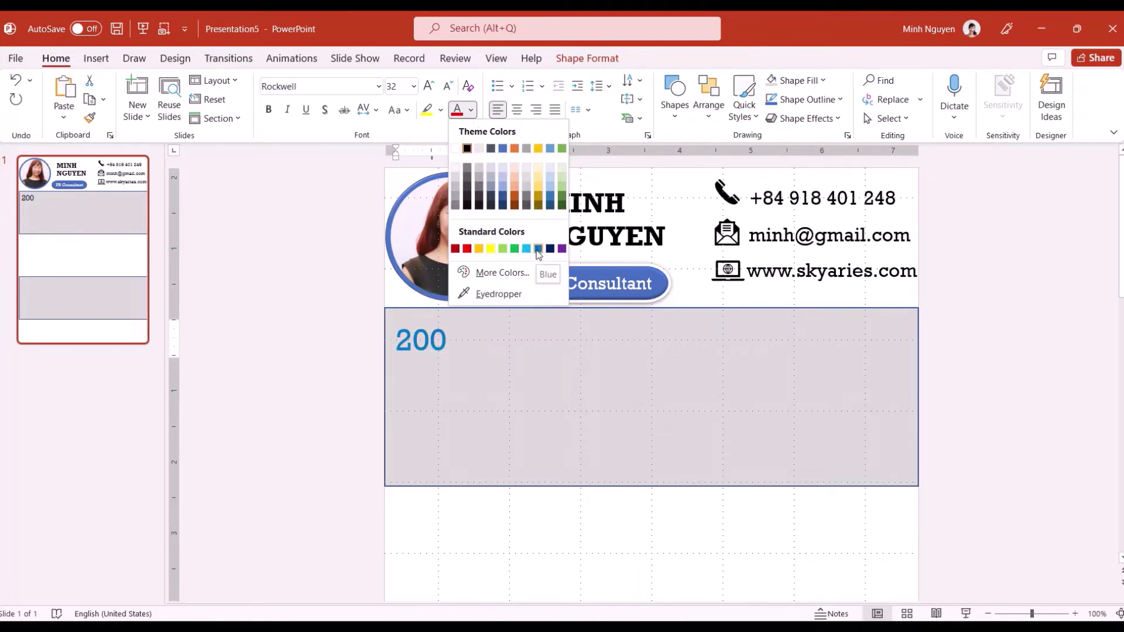
click(538, 248)
click(470, 110)
key(Escape)
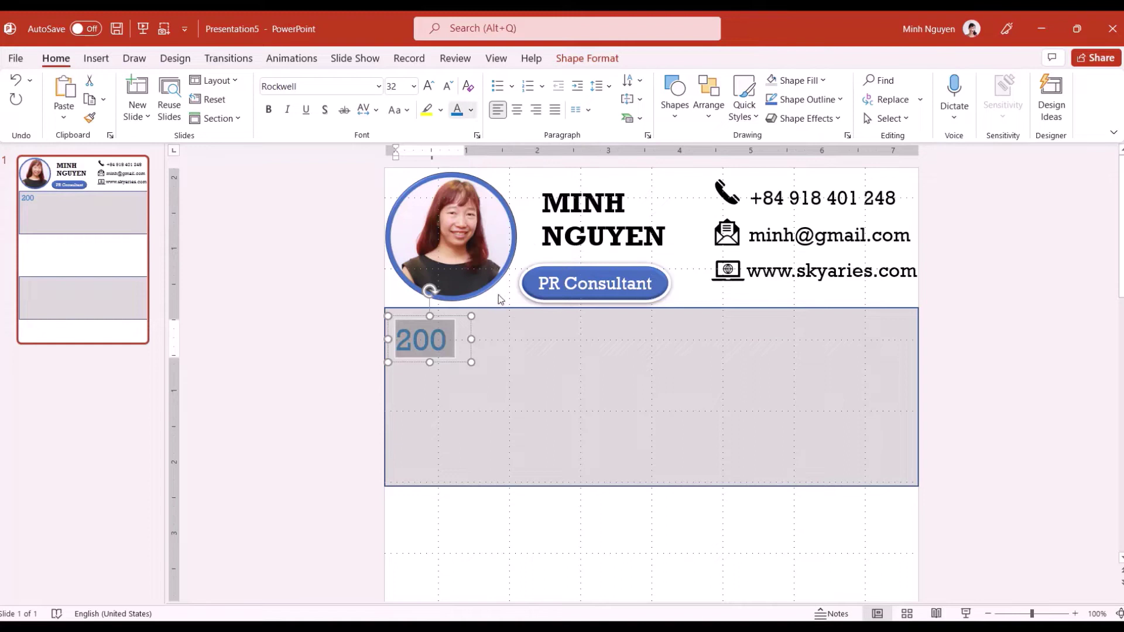
Move the 200 box up into the grey panel's top-left corner
click(597, 268)
click(513, 344)
click(405, 321)
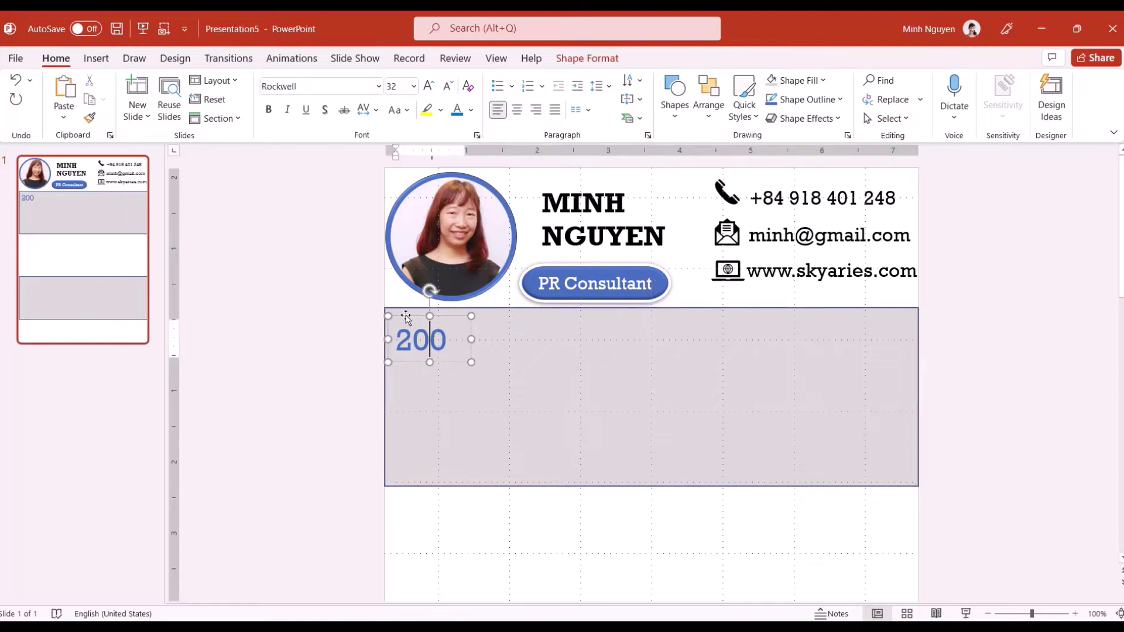
drag(405, 321, 407, 306)
Add a 'Projects managed' label in Rockwell 11 just under 200
click(421, 352)
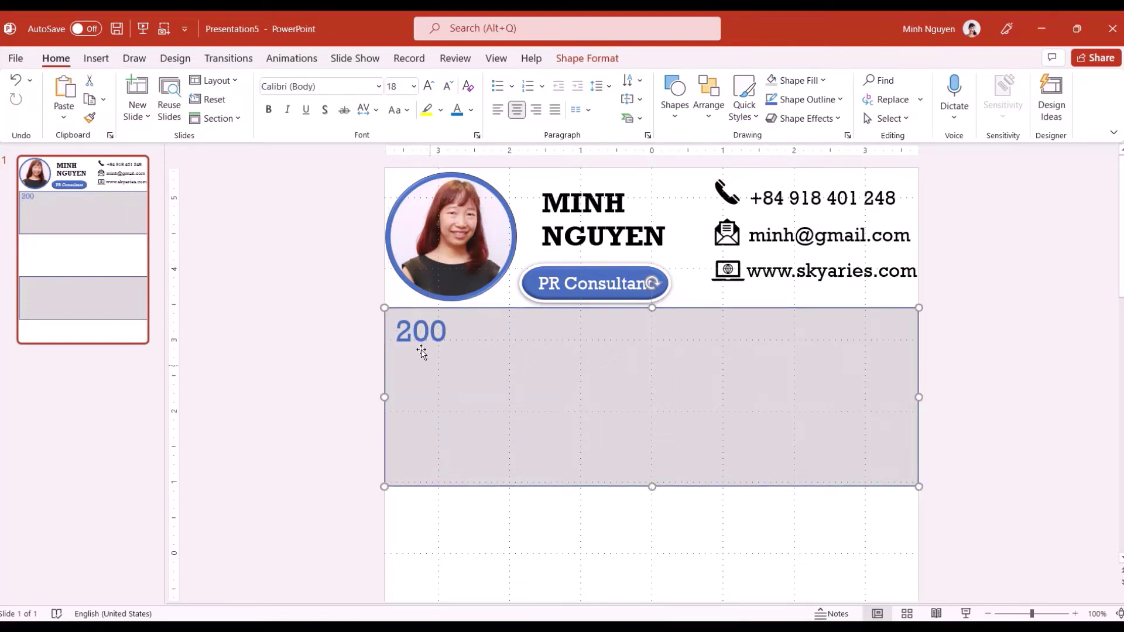
click(95, 61)
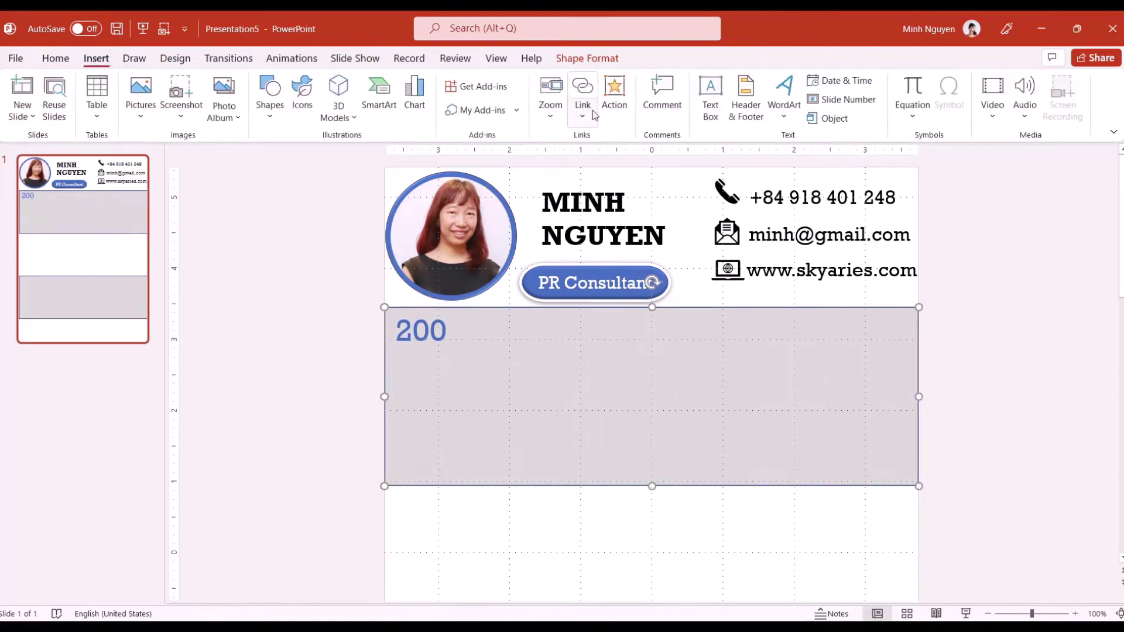
click(705, 118)
drag(391, 350, 475, 382)
text(Projects managed)
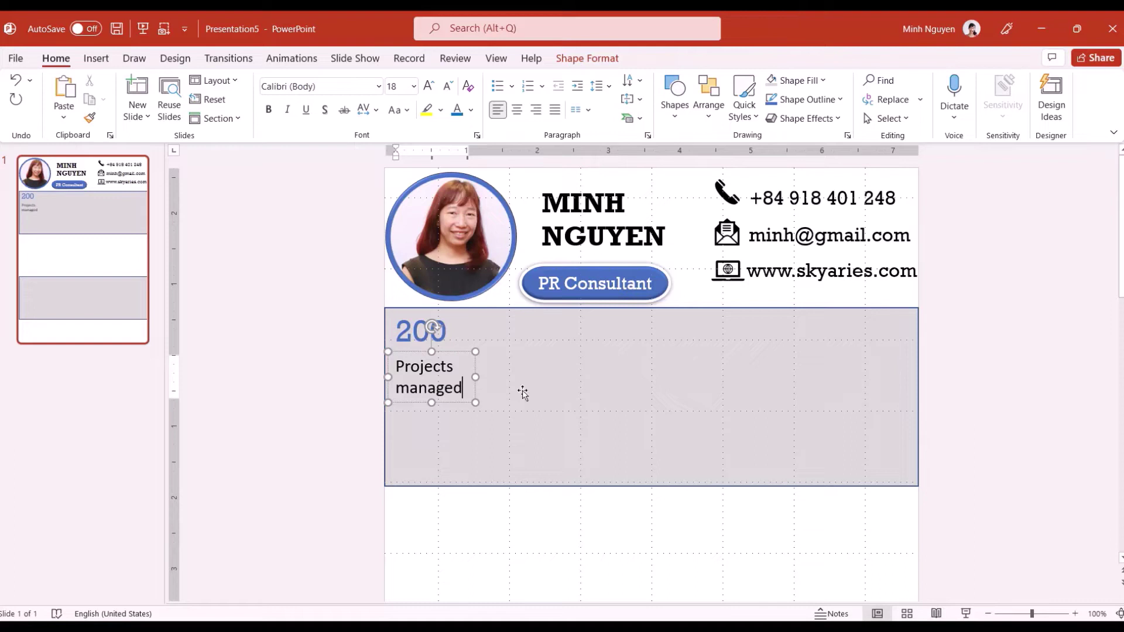
key(ctrl+a)
click(378, 86)
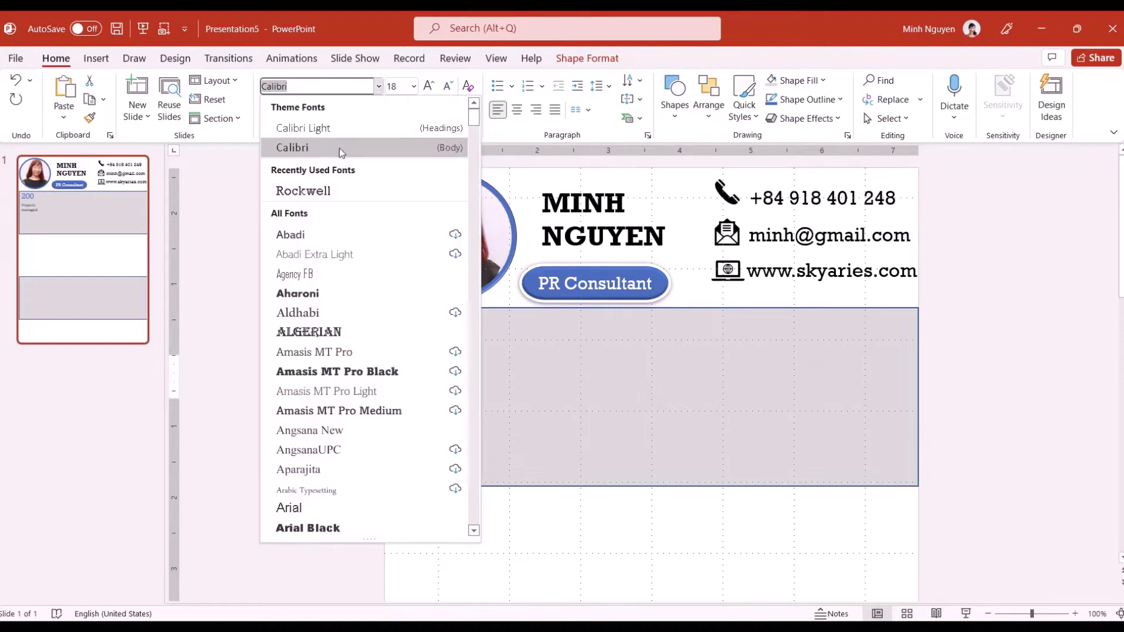
click(327, 195)
click(413, 86)
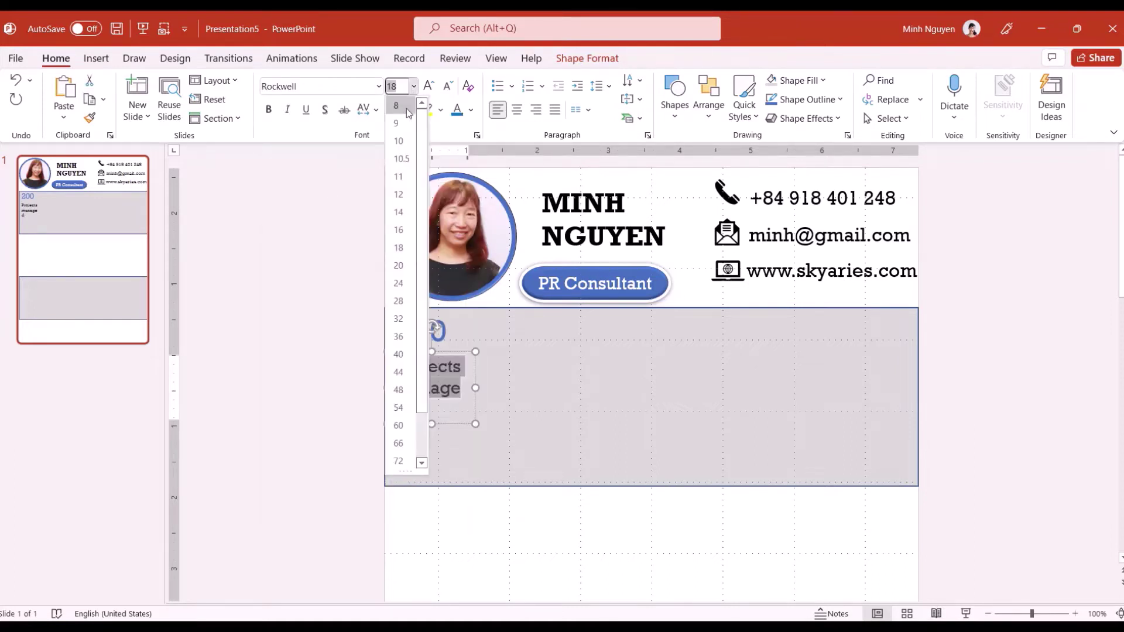
click(401, 185)
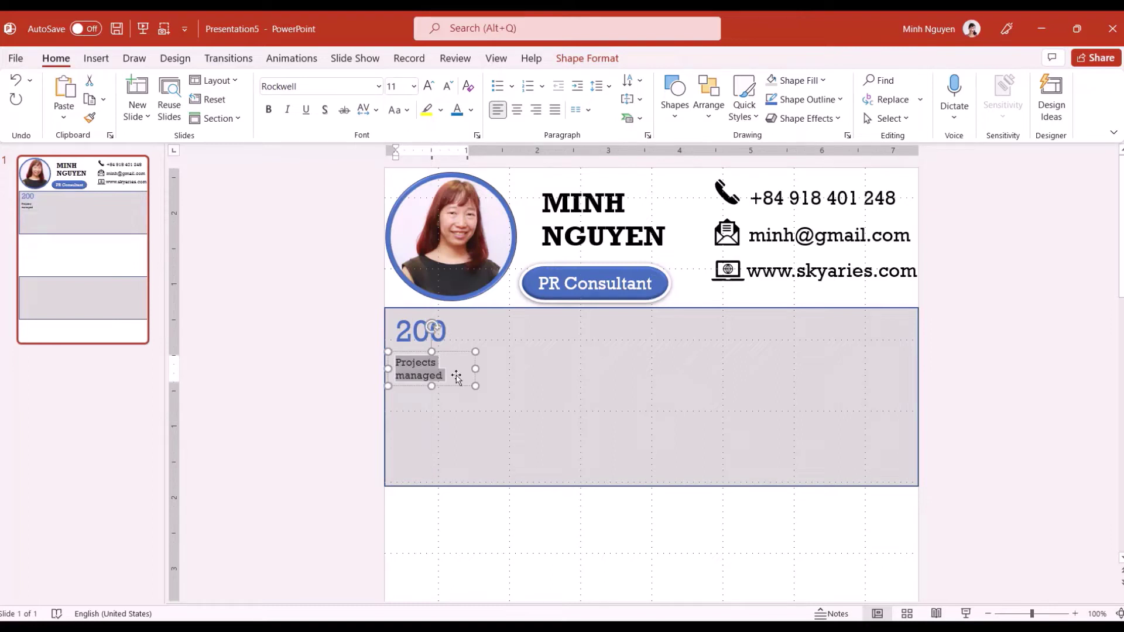
click(415, 353)
drag(415, 353, 416, 347)
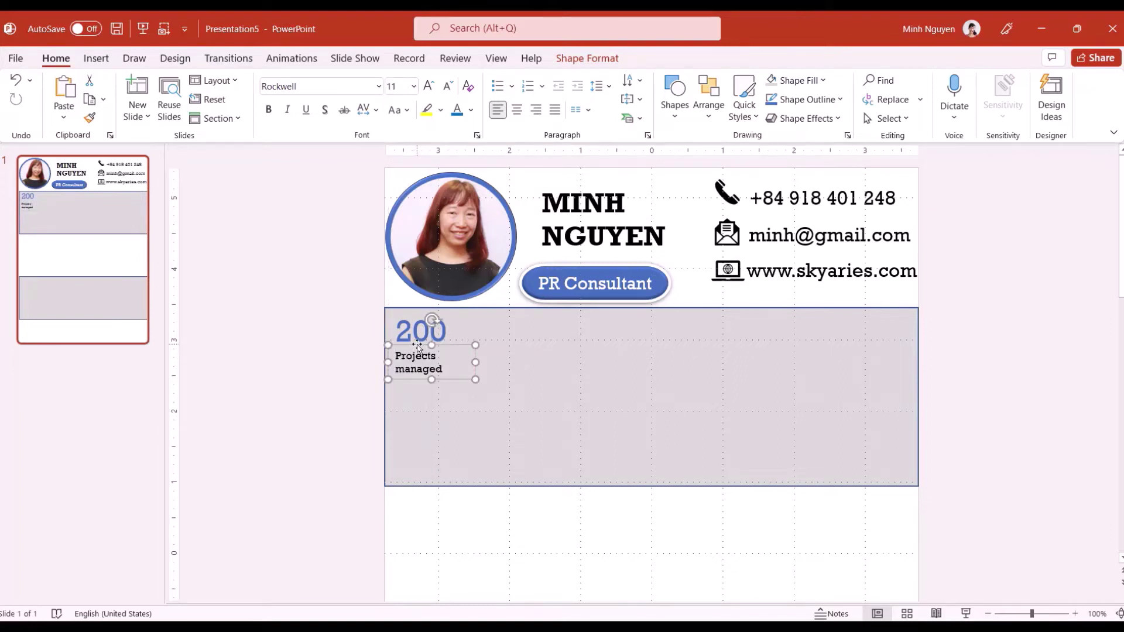
click(453, 410)
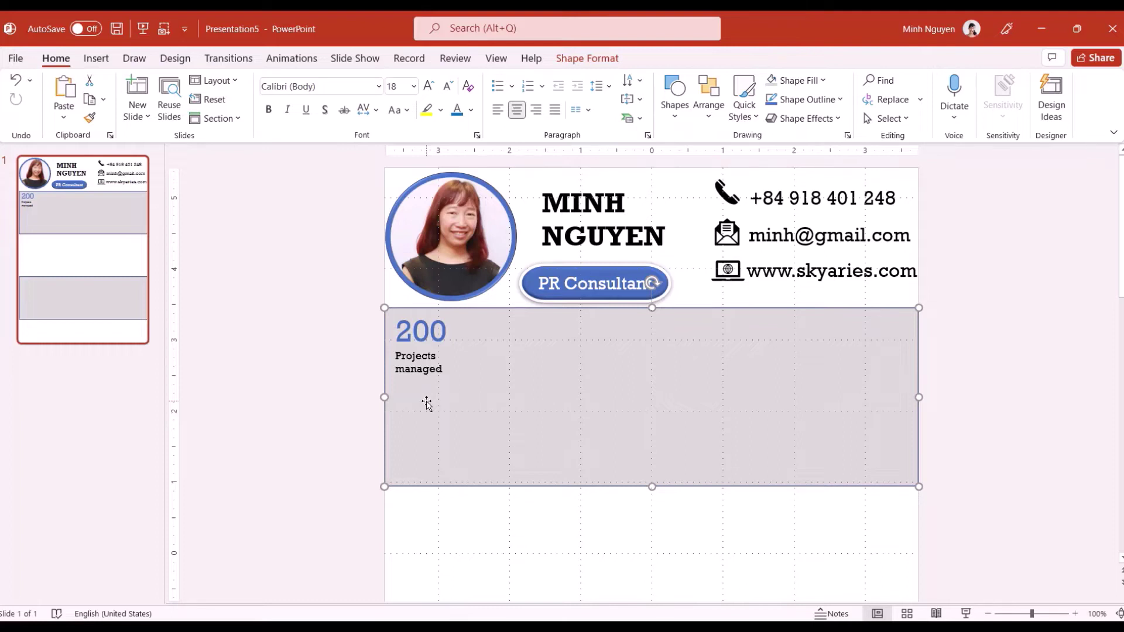
Copy the figure and label to the right as '100%' and 'Client Satisfaction'
drag(421, 331, 551, 346)
click(467, 331)
key(Delete)
text(100)
click(517, 331)
text(%)
drag(417, 362, 493, 362)
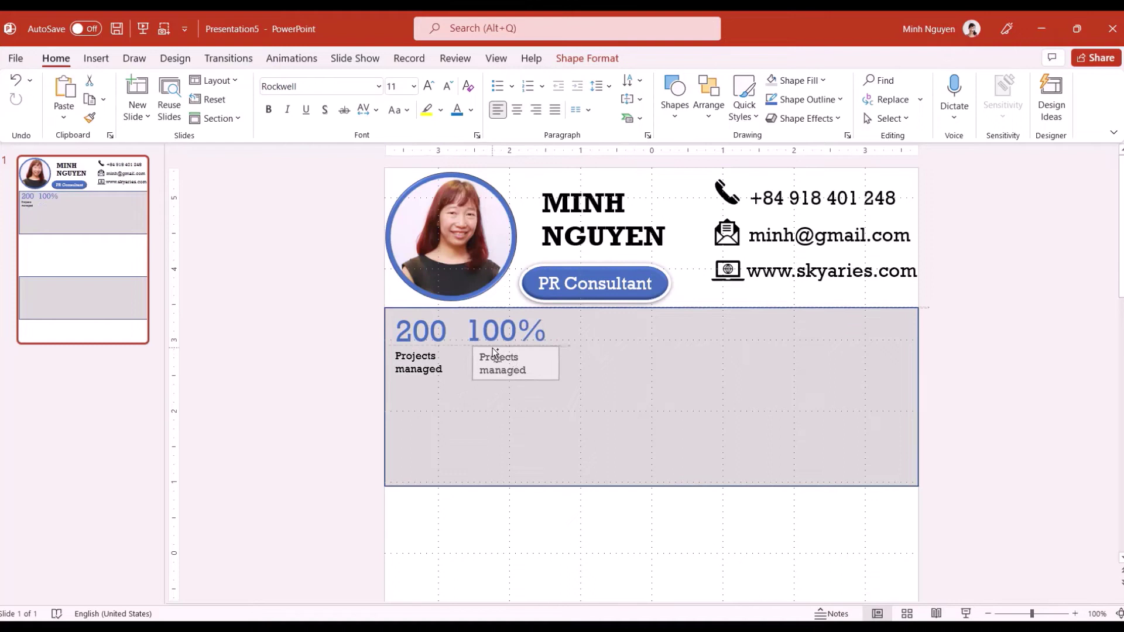
triple_click(497, 360)
text(Client Satisfaction)
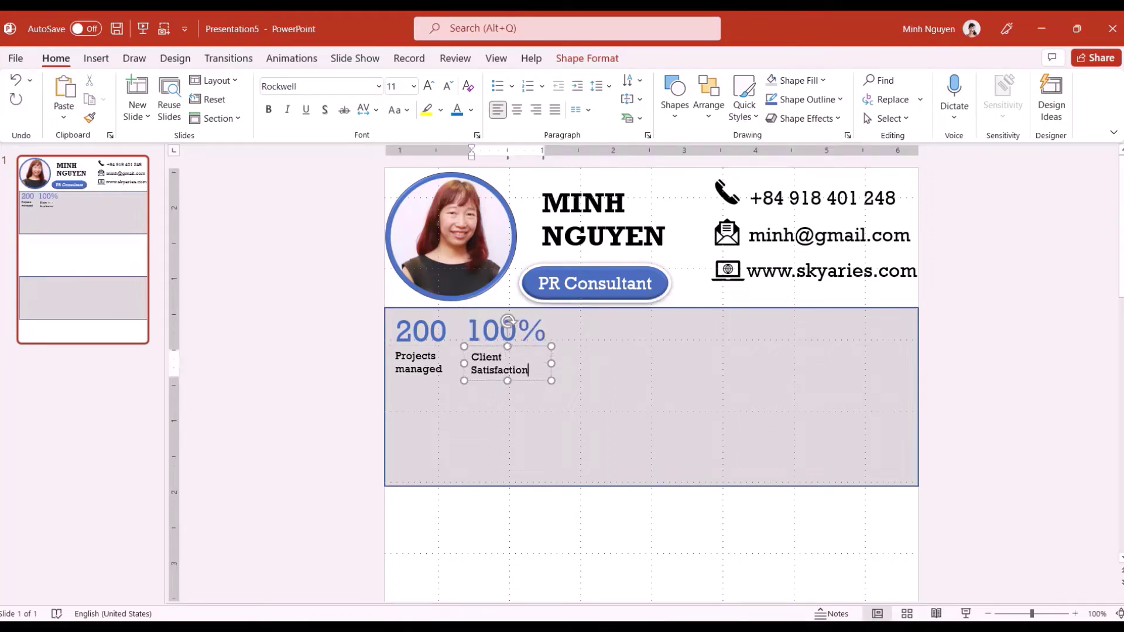
Copy them further right as '10' and 'Years of Experience'
drag(481, 316, 584, 314)
click(650, 331)
key(BackSpace)
key(BackSpace)
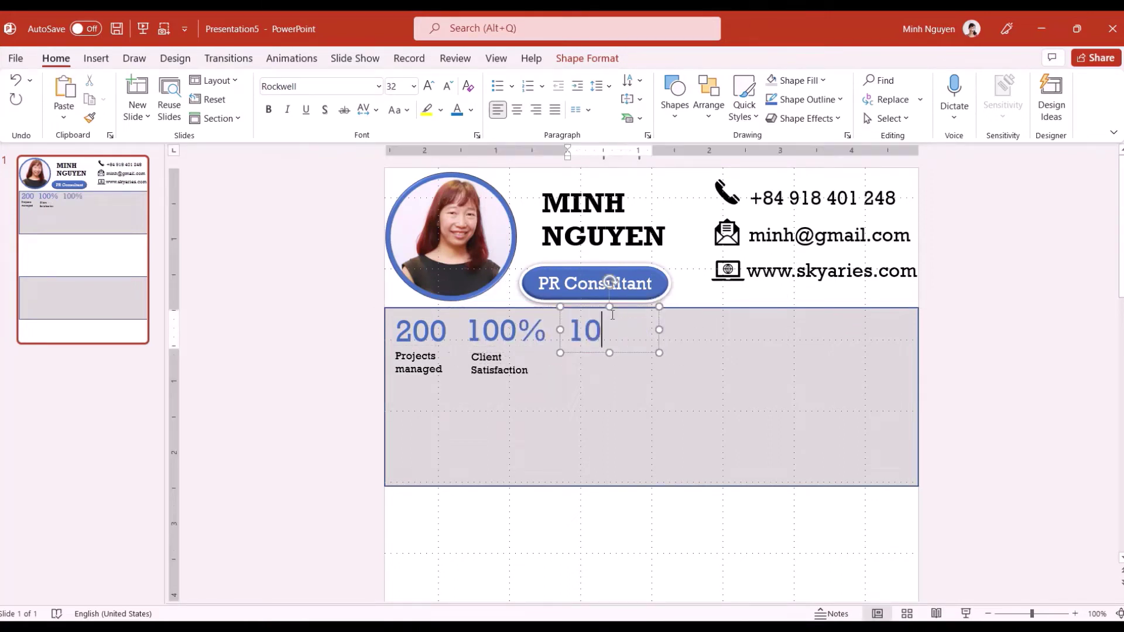
drag(493, 351, 585, 349)
triple_click(587, 356)
text(Years of Experience)
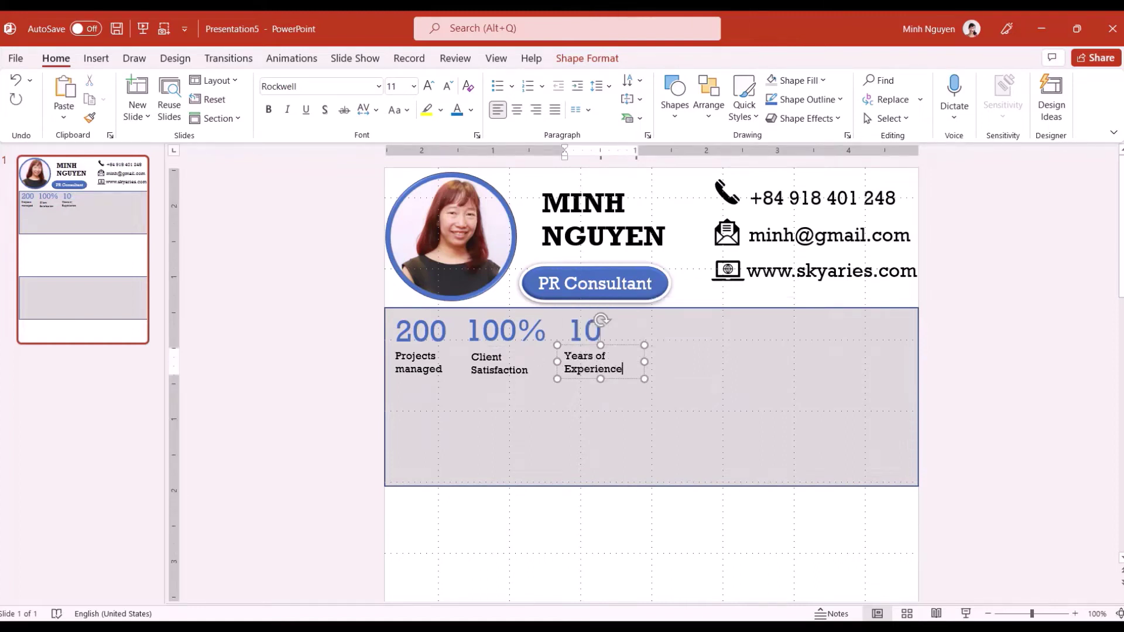
click(534, 438)
click(413, 316)
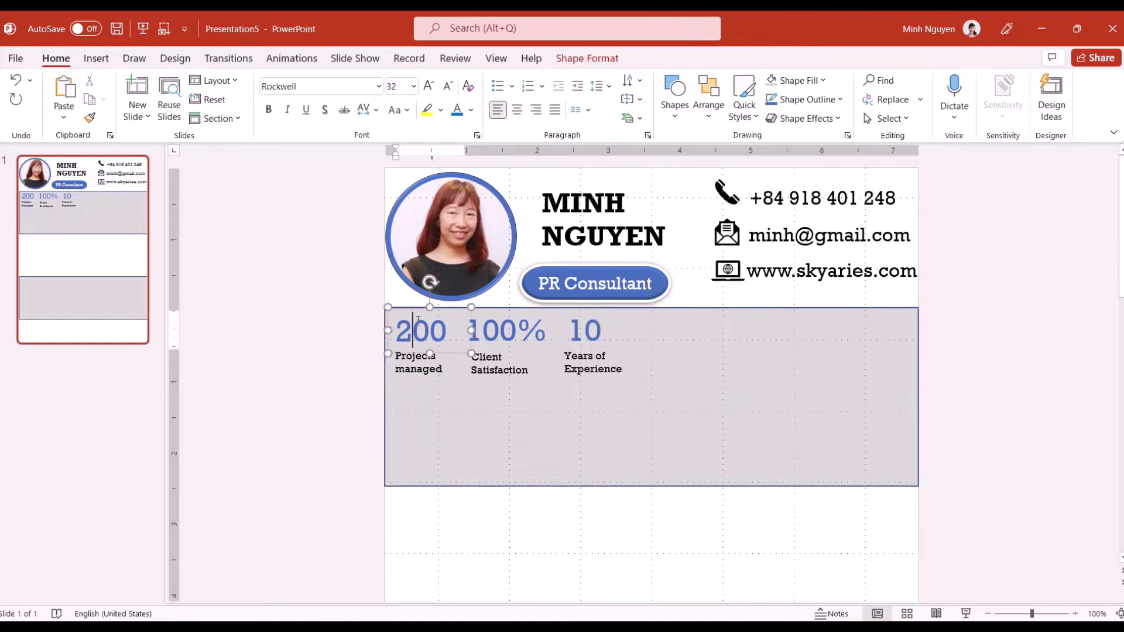
Copy the 200 box below the stats and turn it into an 'ABOUT ME' heading at size 28
drag(414, 313, 409, 381)
double_click(415, 402)
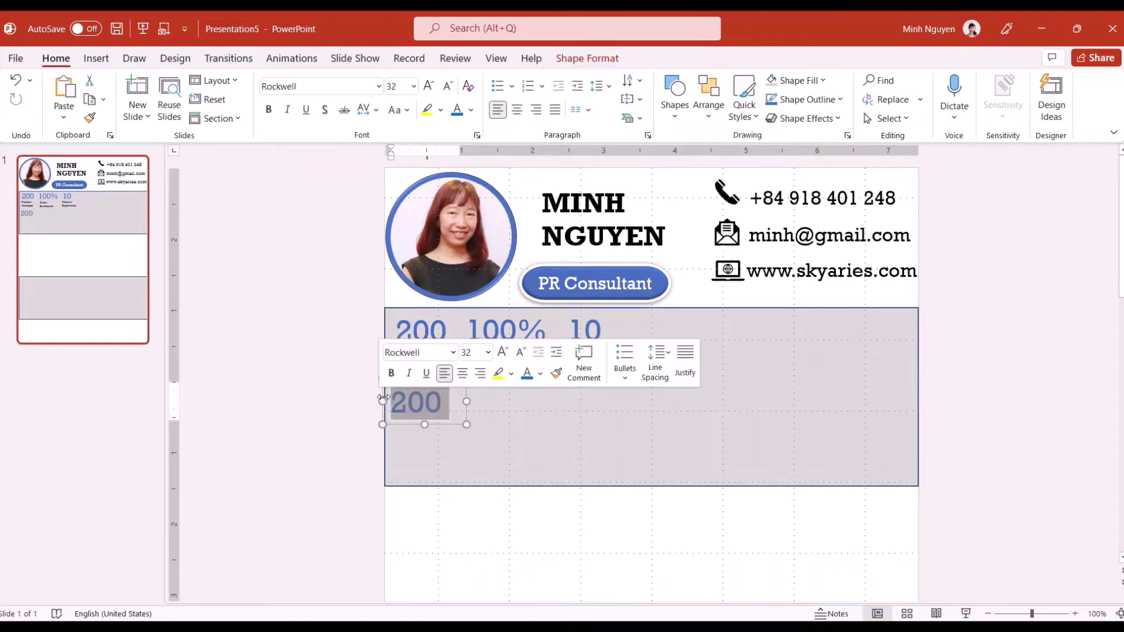
text(ABOUT ME)
drag(466, 439, 595, 436)
drag(392, 402, 550, 401)
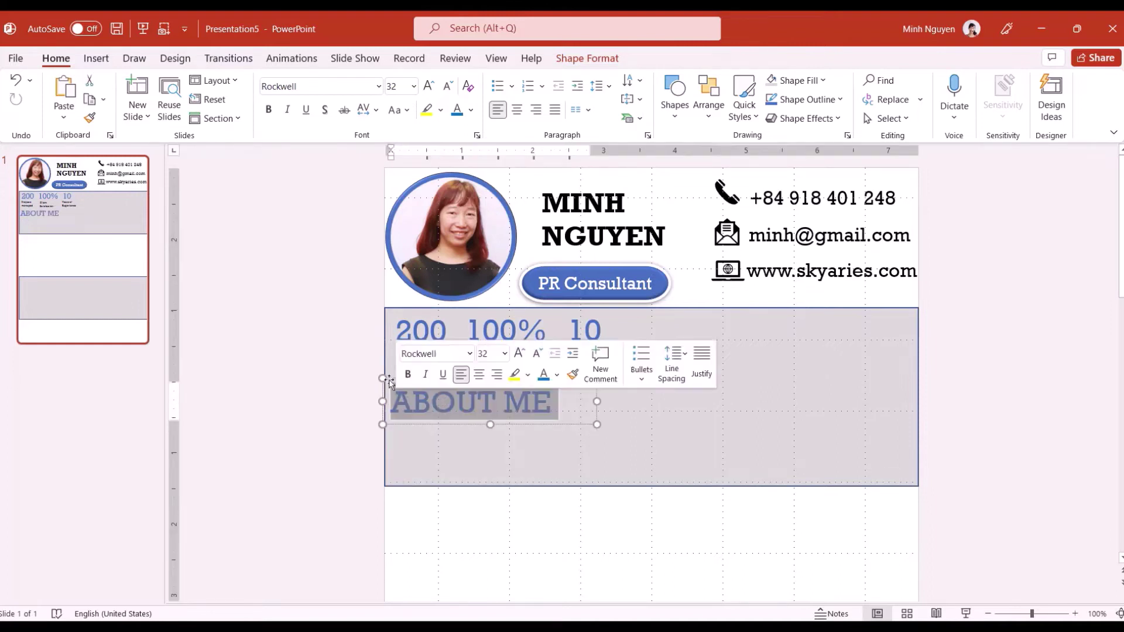
click(413, 86)
click(398, 301)
drag(411, 376, 627, 481)
Add a Rockwell 8 paragraph beginning 'Marketing and Communication Professional with 10+ years of experience'
click(96, 58)
click(710, 98)
click(379, 86)
click(303, 190)
click(413, 86)
click(397, 107)
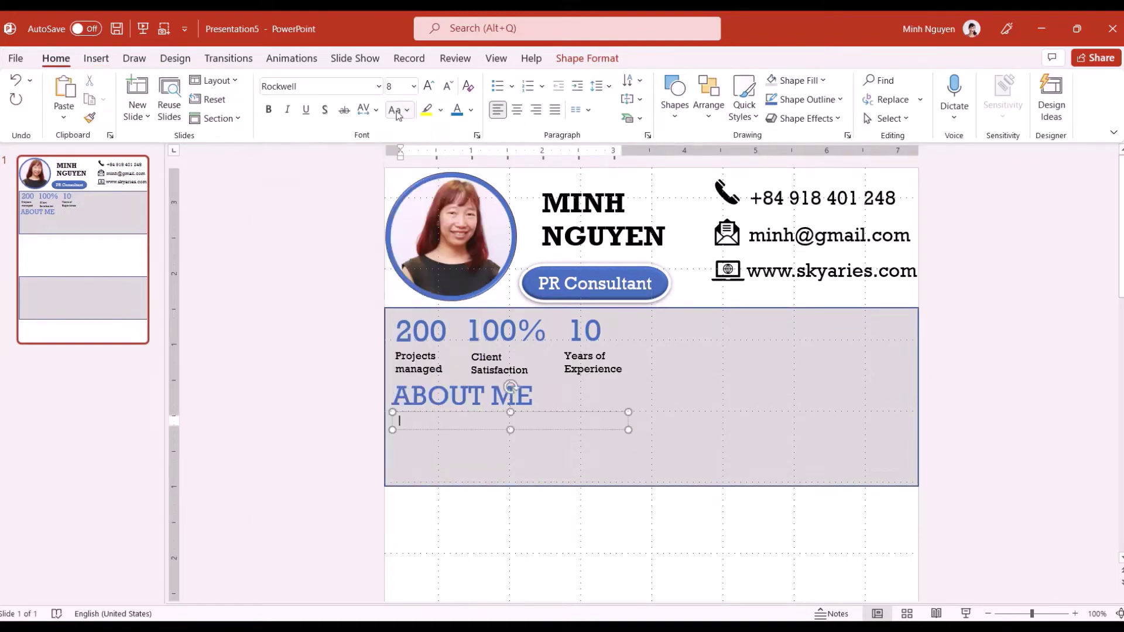
text(Marketing and Communication Pr)
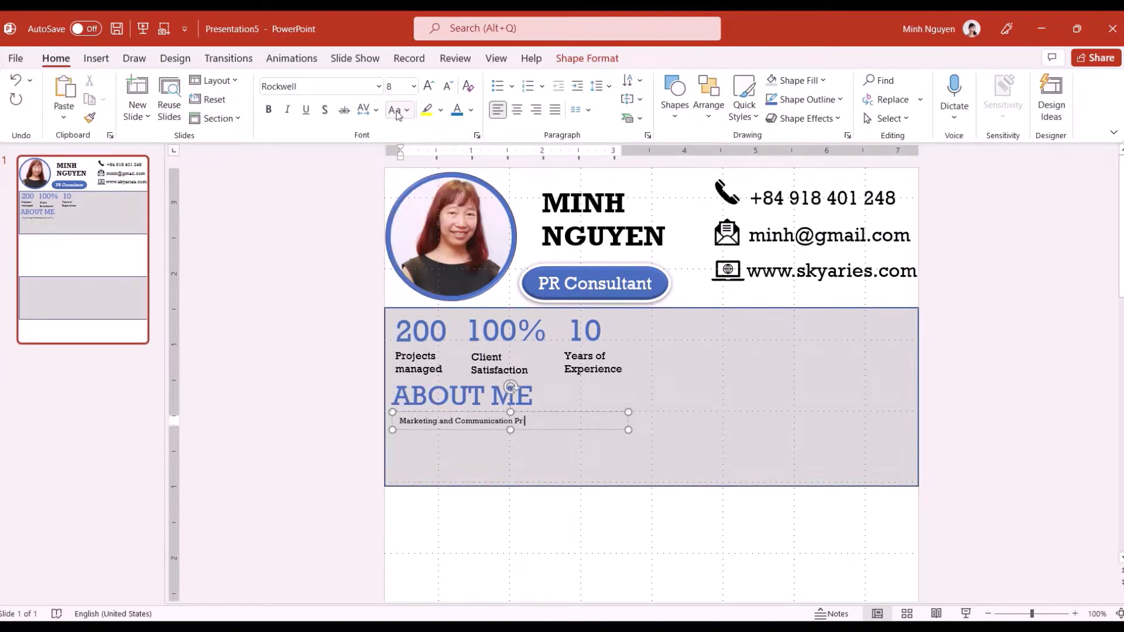
text(ofessional with 10+ years of experience. )
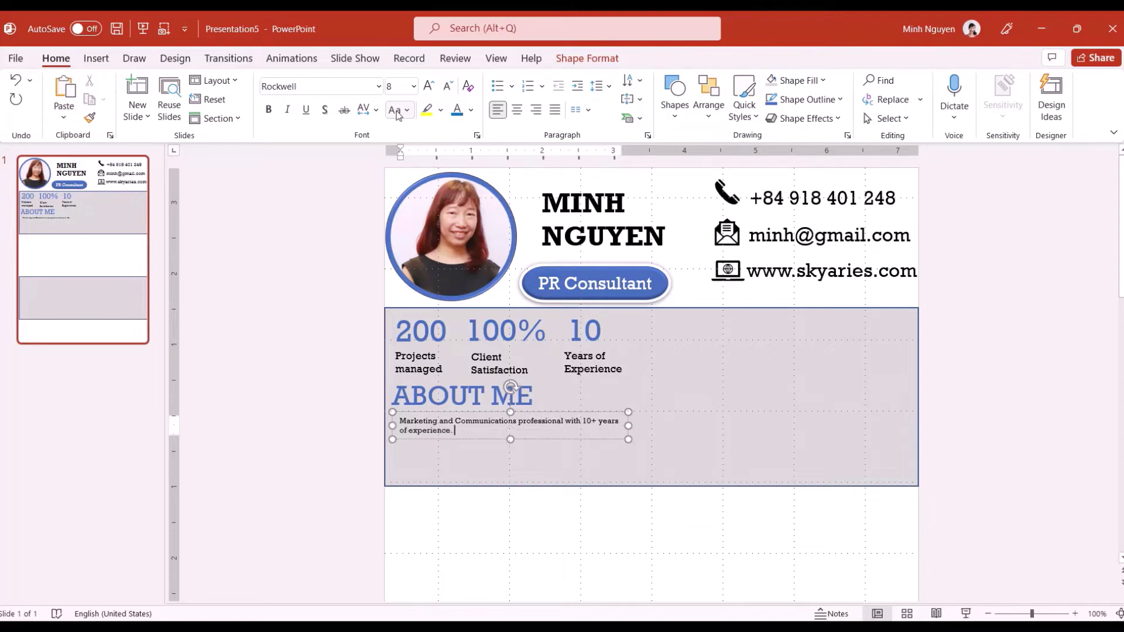
text(Strong copywriting and project management s )
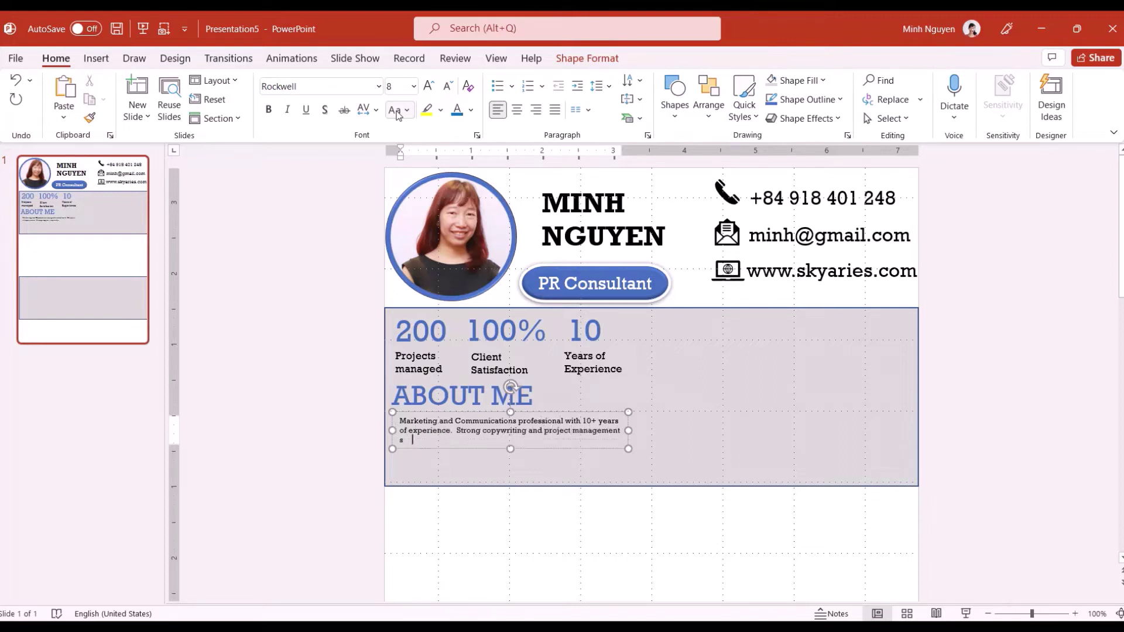
text(kills.  Experience across South East Asia)
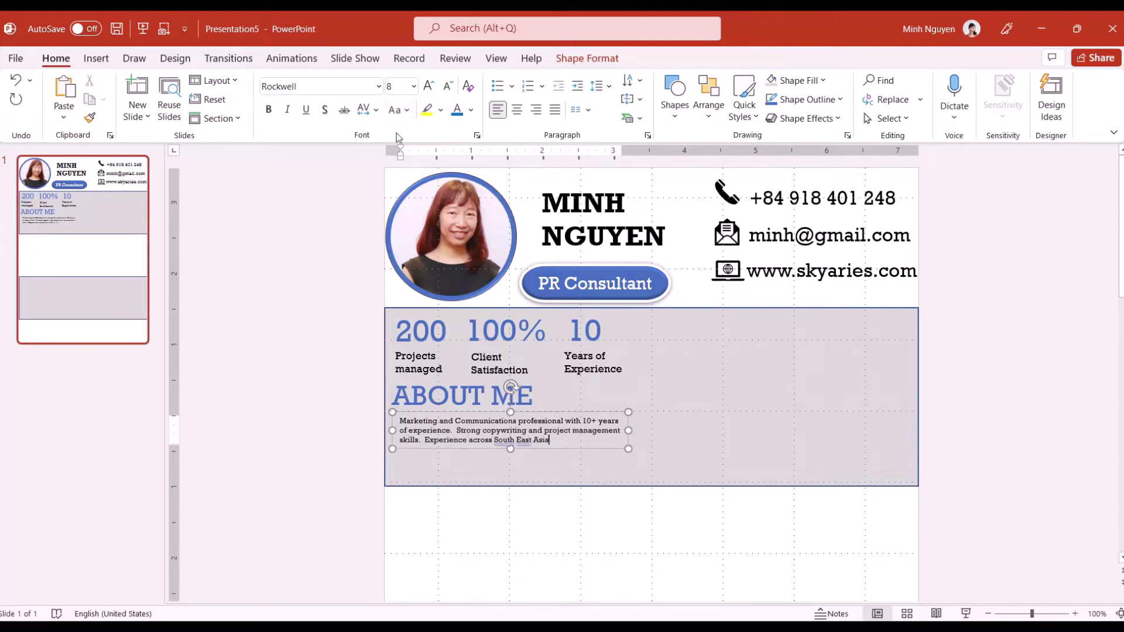
click(546, 442)
Enlarge the About Me paragraph to 10.5 pt and move it slightly down
triple_click(545, 442)
click(414, 86)
click(404, 150)
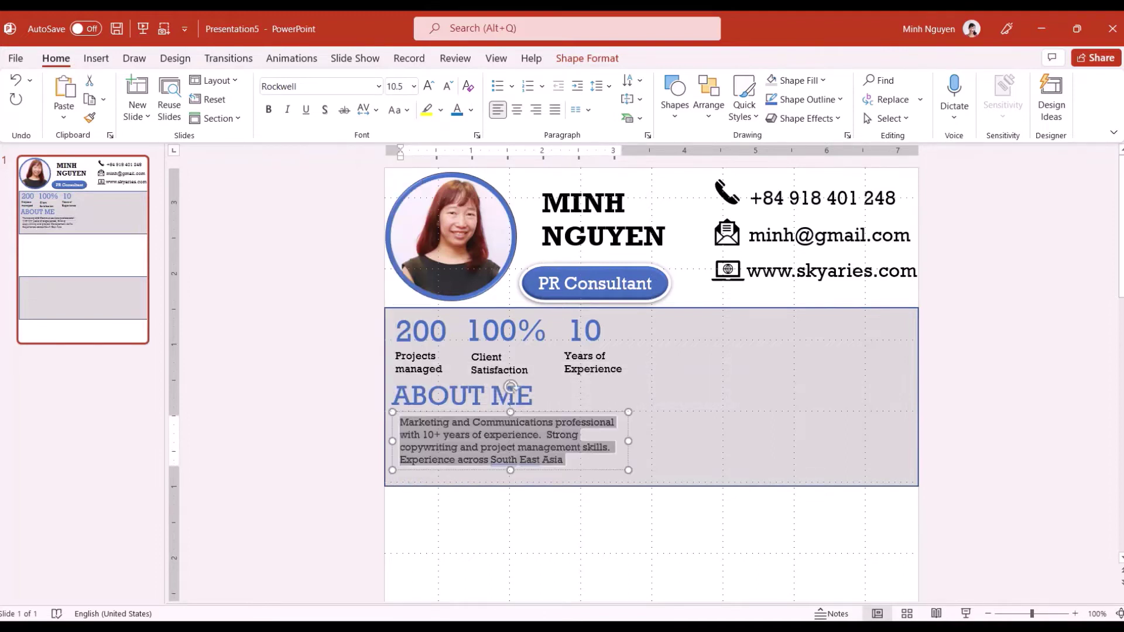
mouse_move(446, 413)
mouse_down()
mouse_move(724, 323)
mouse_move(903, 384)
mouse_up()
click(667, 403)
click(95, 58)
click(404, 398)
Retype the copied heading as BIO
triple_click(738, 328)
text(BIO)
key(Escape)
Add a 'Date of birth' text box under BIO in Rockwell 12 pt
click(710, 97)
text(Date of bi)
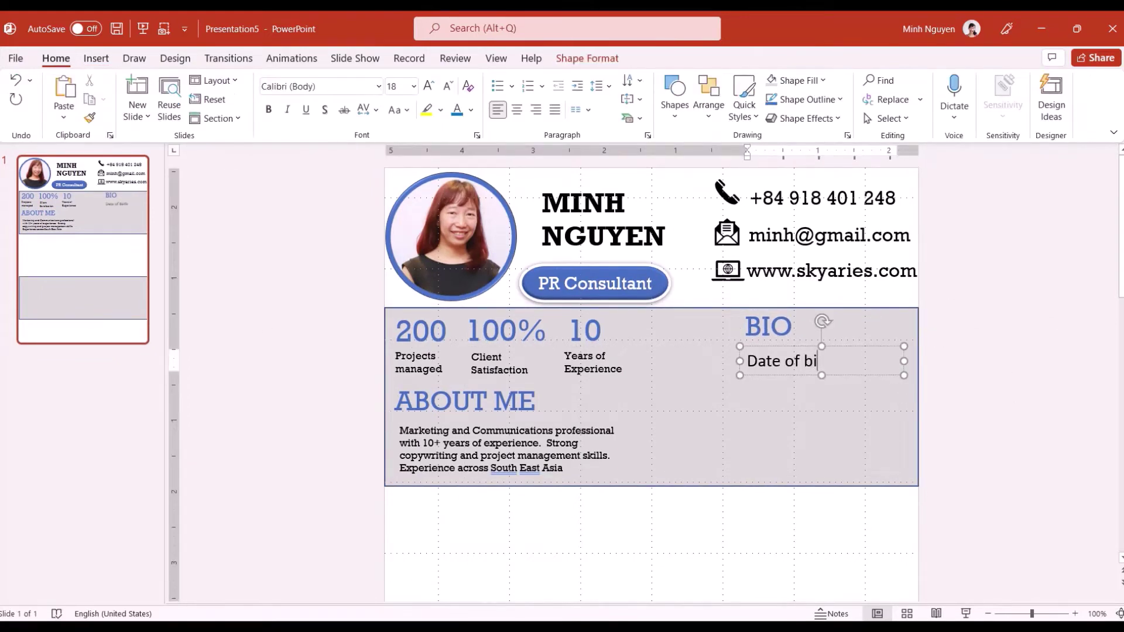
text(rth)
key(ctrl+a)
click(378, 86)
click(316, 170)
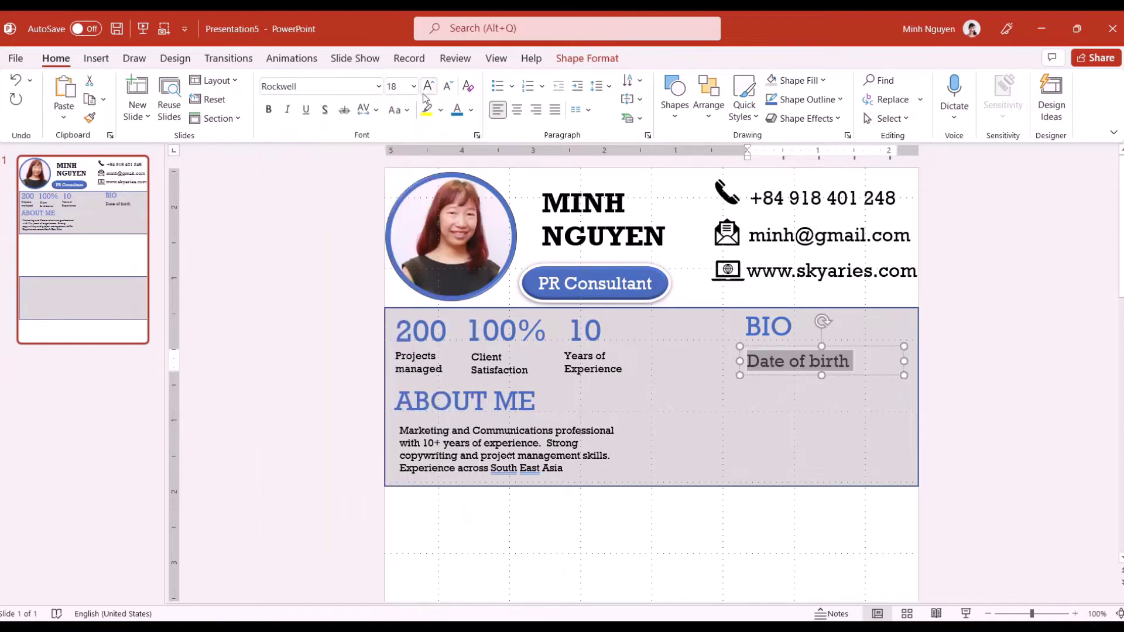
click(413, 86)
click(400, 176)
key(Escape)
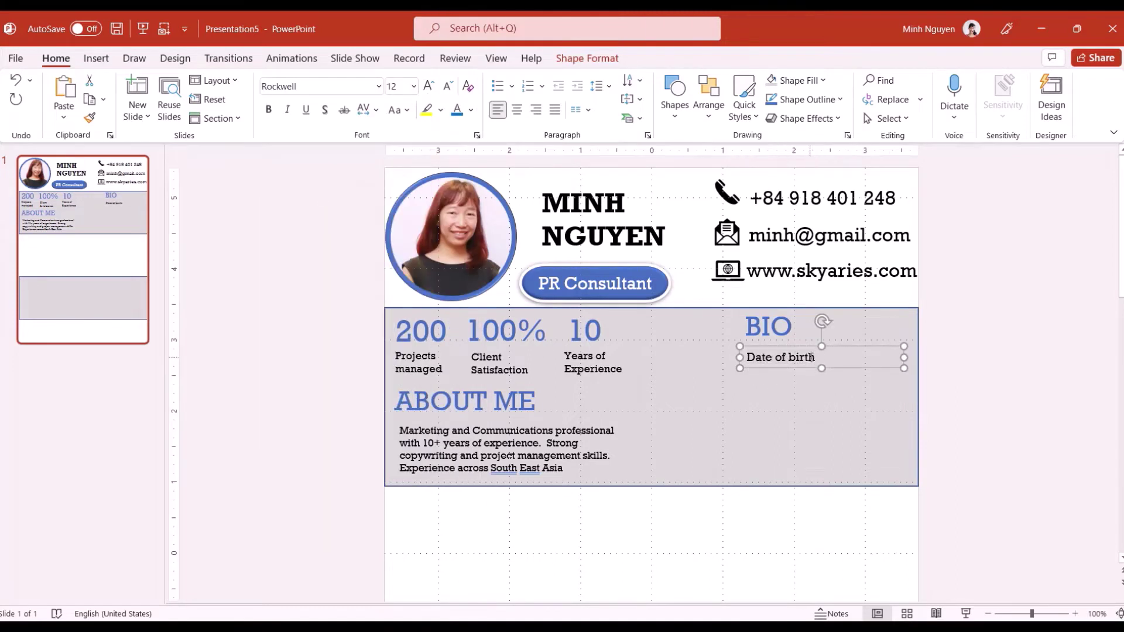
click(810, 358)
key(Return)
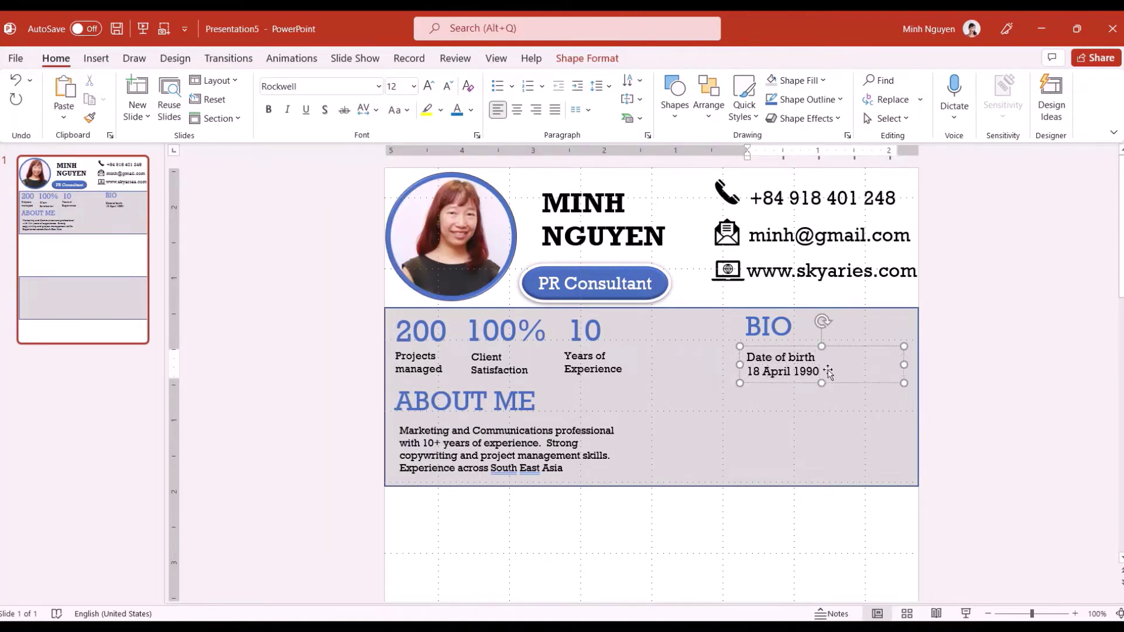
drag(828, 372, 747, 371)
click(458, 109)
click(413, 86)
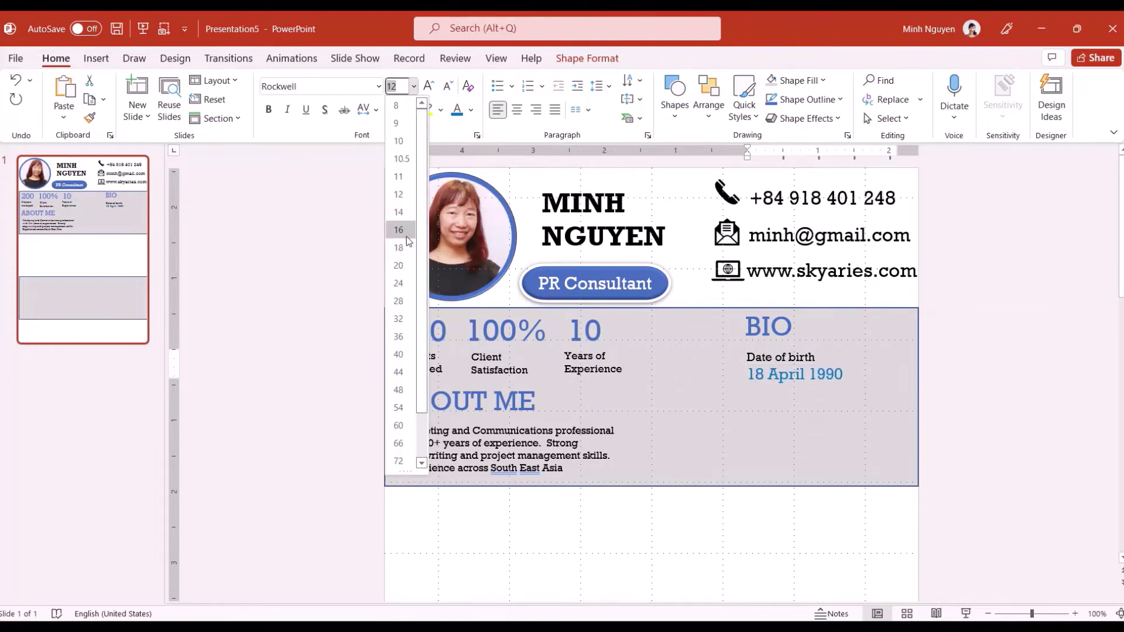
click(399, 230)
Duplicate the entry twice as Nationality 'Vietnamese' and Location 'Hanoi'
drag(820, 322, 820, 373)
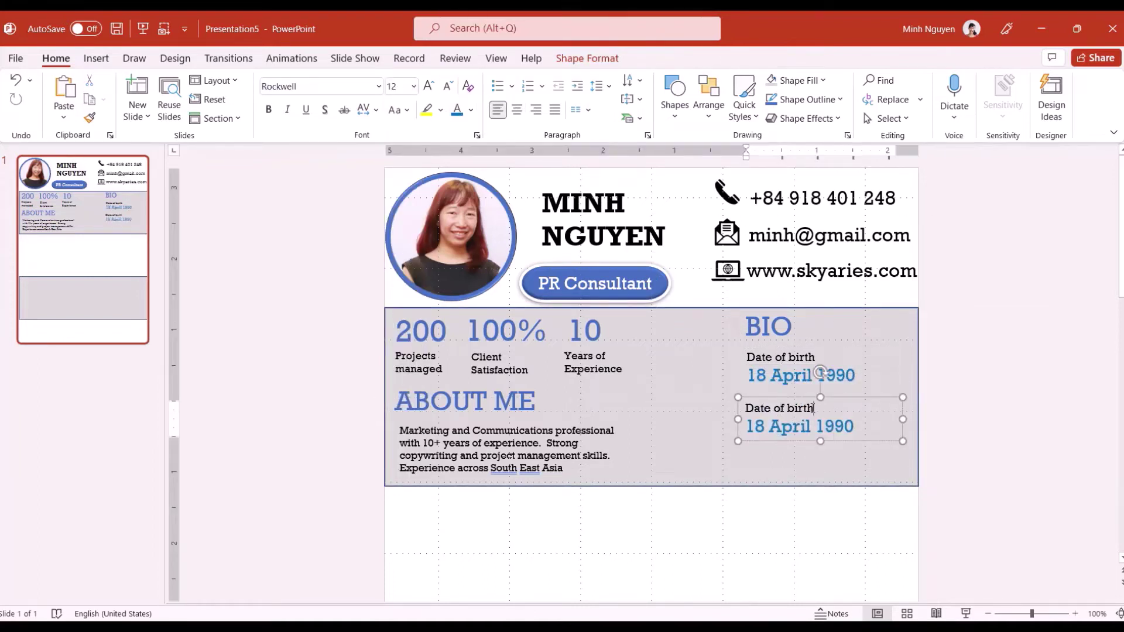
key(shift+Home)
text(Nationality)
drag(849, 423, 805, 446)
text(Vietnamese)
click(778, 463)
text(Location)
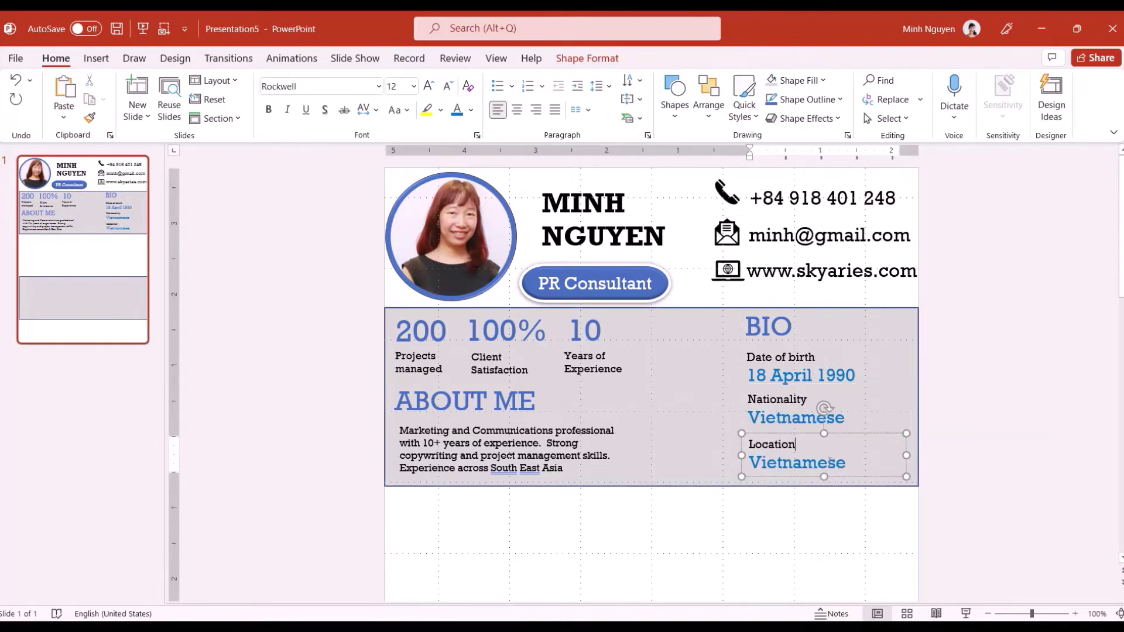
double_click(829, 462)
text(Hanoi)
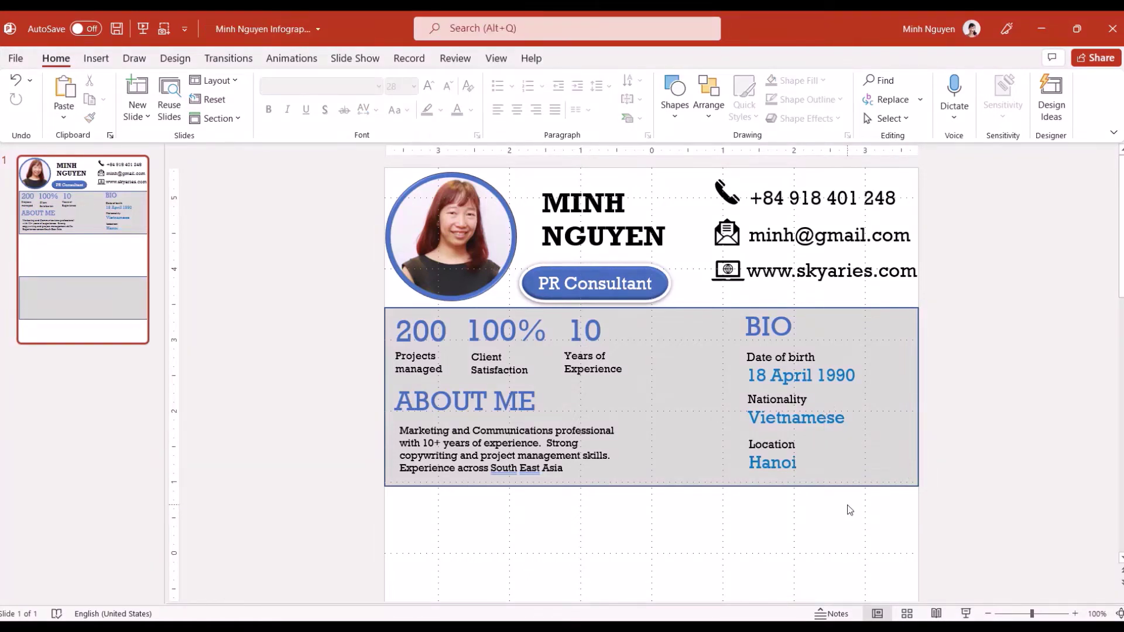
Duplicate ABOUT ME below the grey panel as 'CAREER TIMELINE', widened to fit one line
click(472, 405)
drag(441, 382, 439, 490)
drag(535, 511, 387, 509)
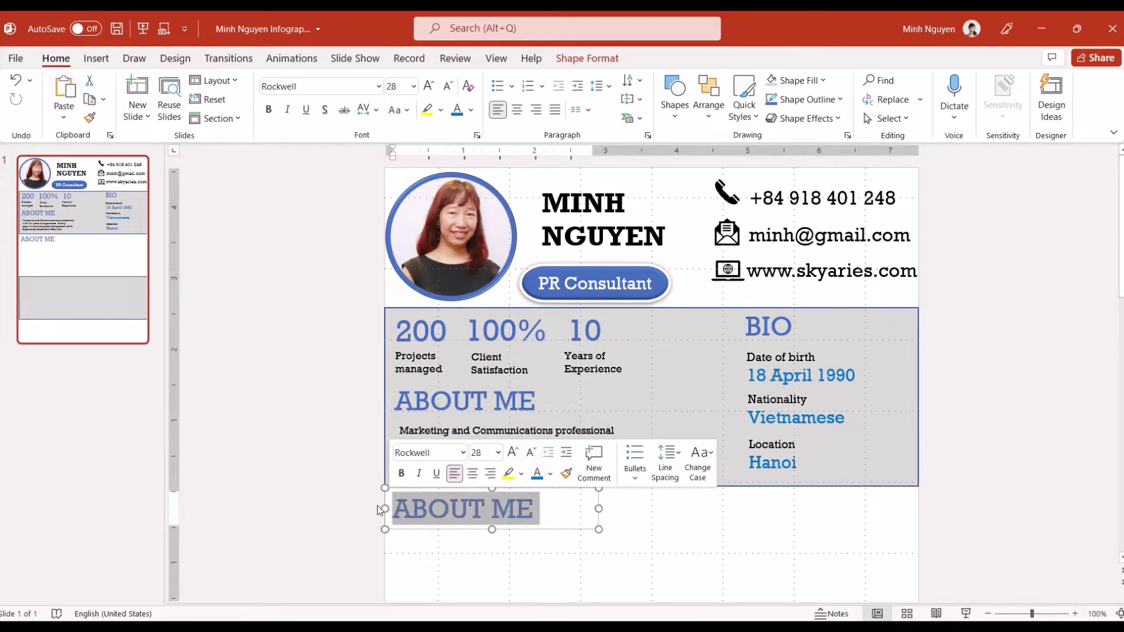
text(CAREER TIMELINE)
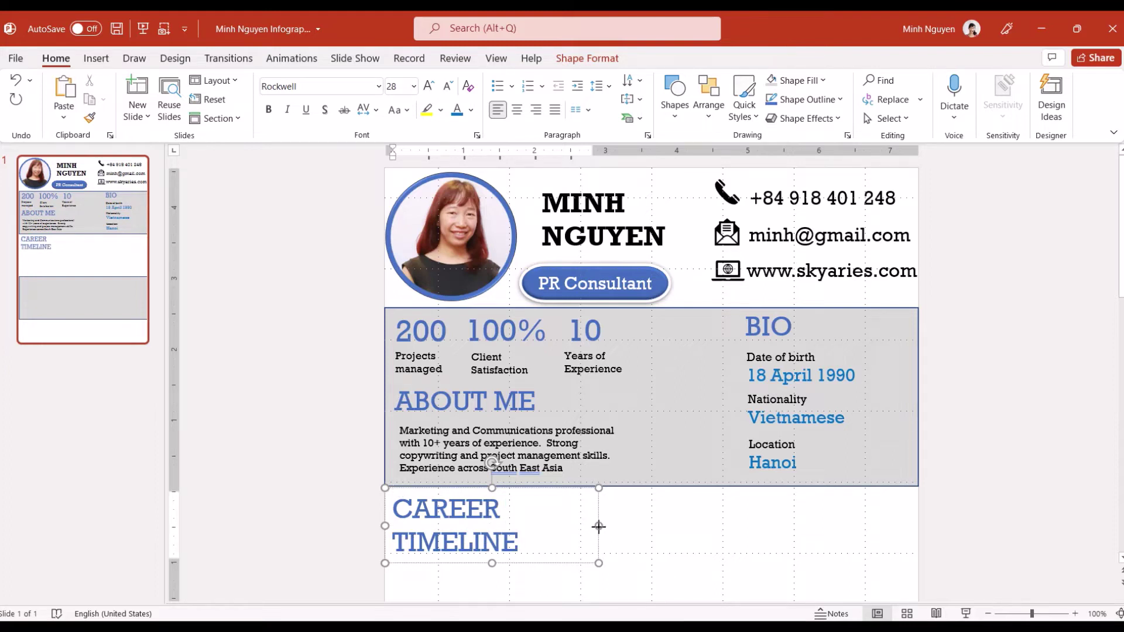
drag(598, 526, 658, 527)
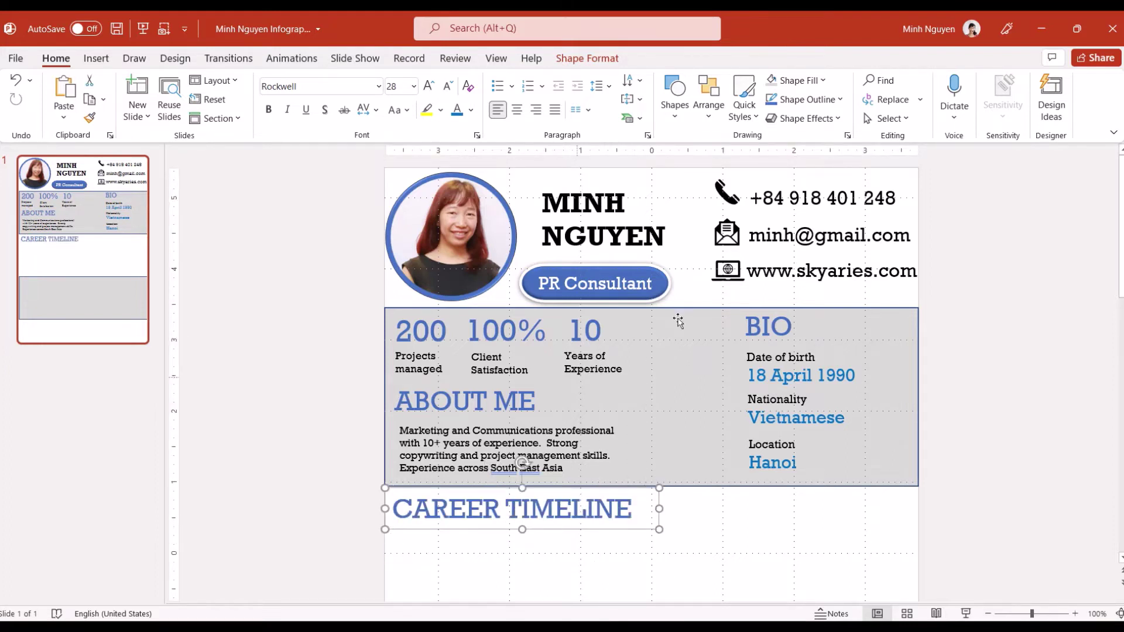
Search online templates for 'TIM' and create a presentation from Project milestones timeline
click(16, 61)
click(22, 114)
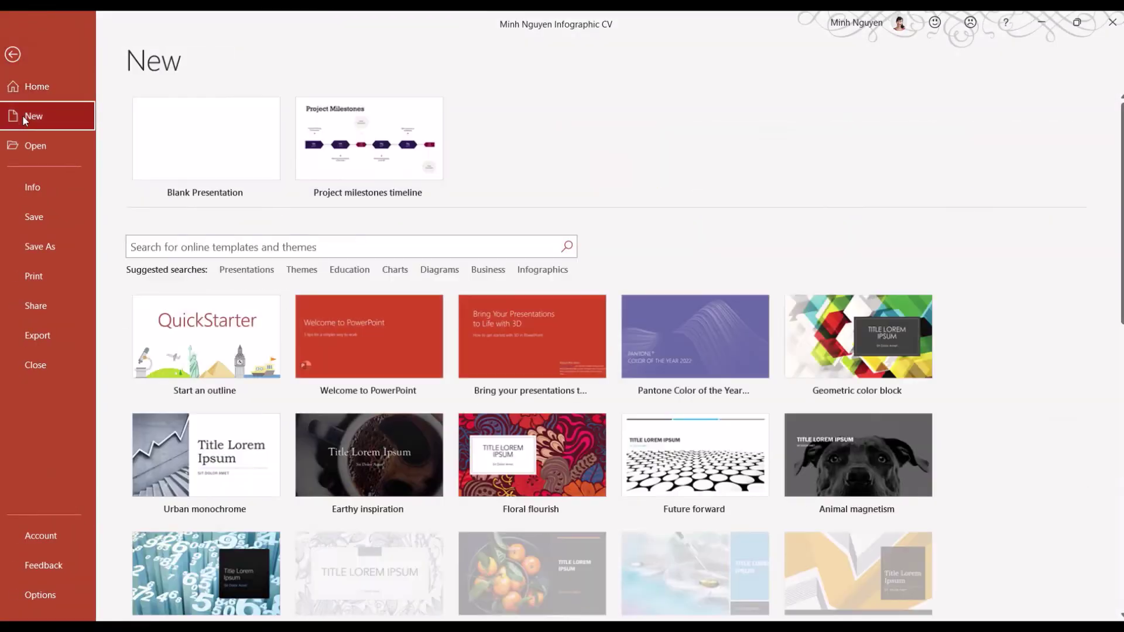
click(207, 248)
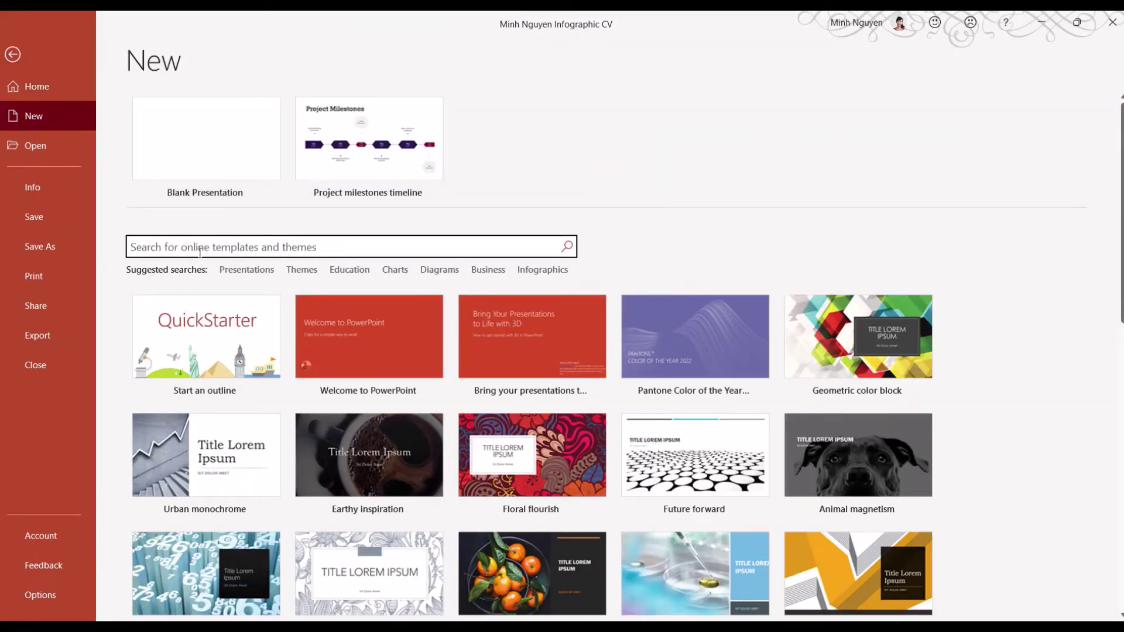
text(TIMELINE)
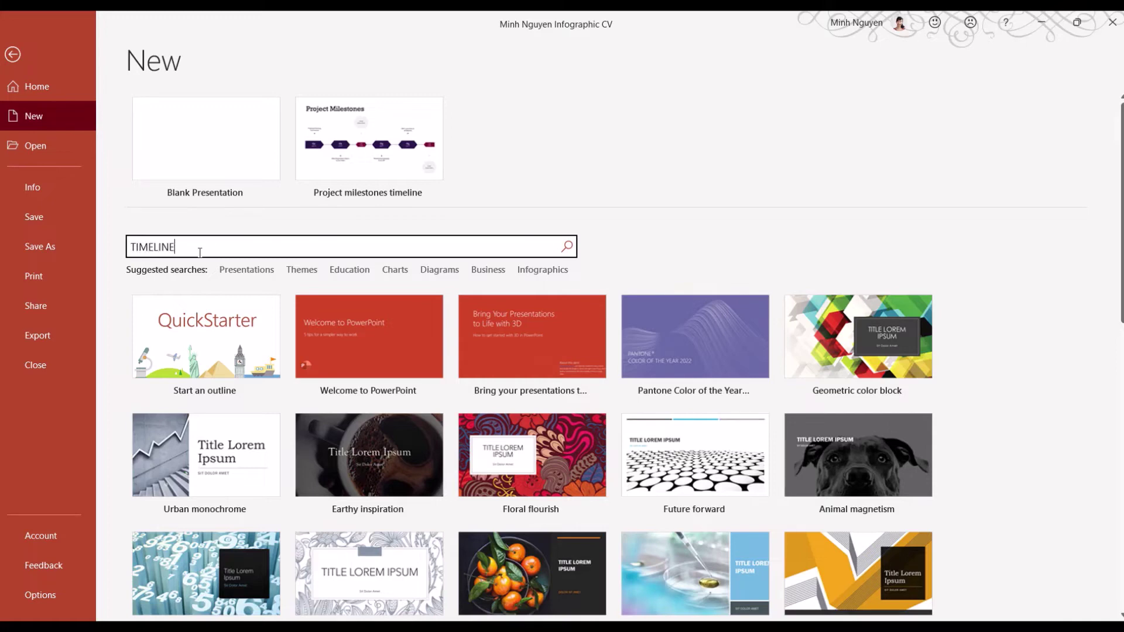
key(Return)
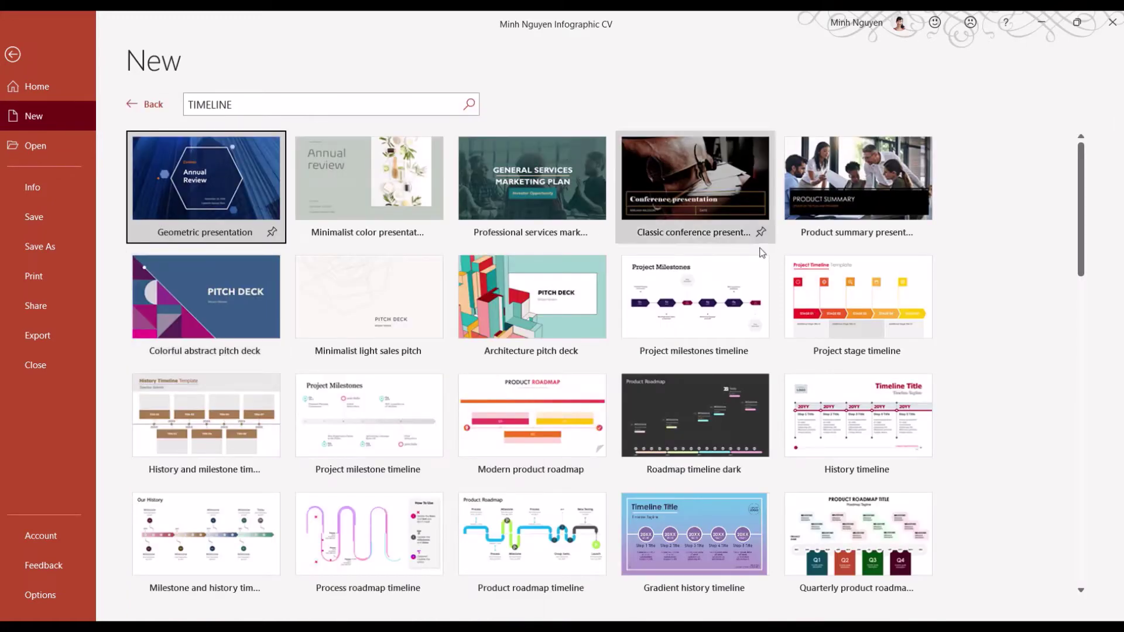
click(668, 301)
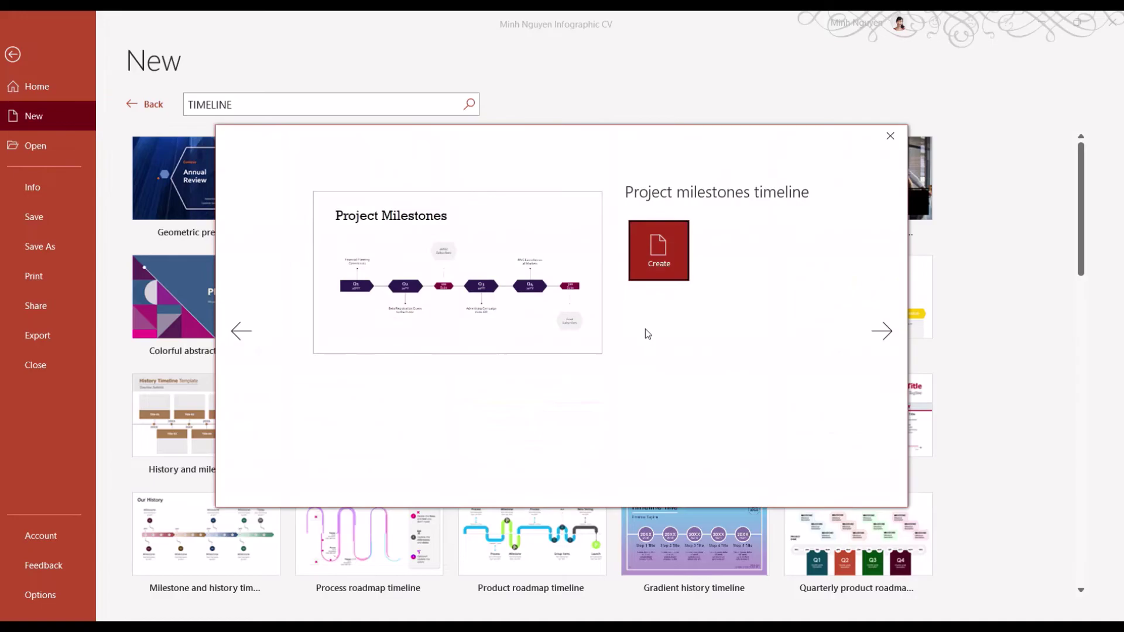
click(672, 257)
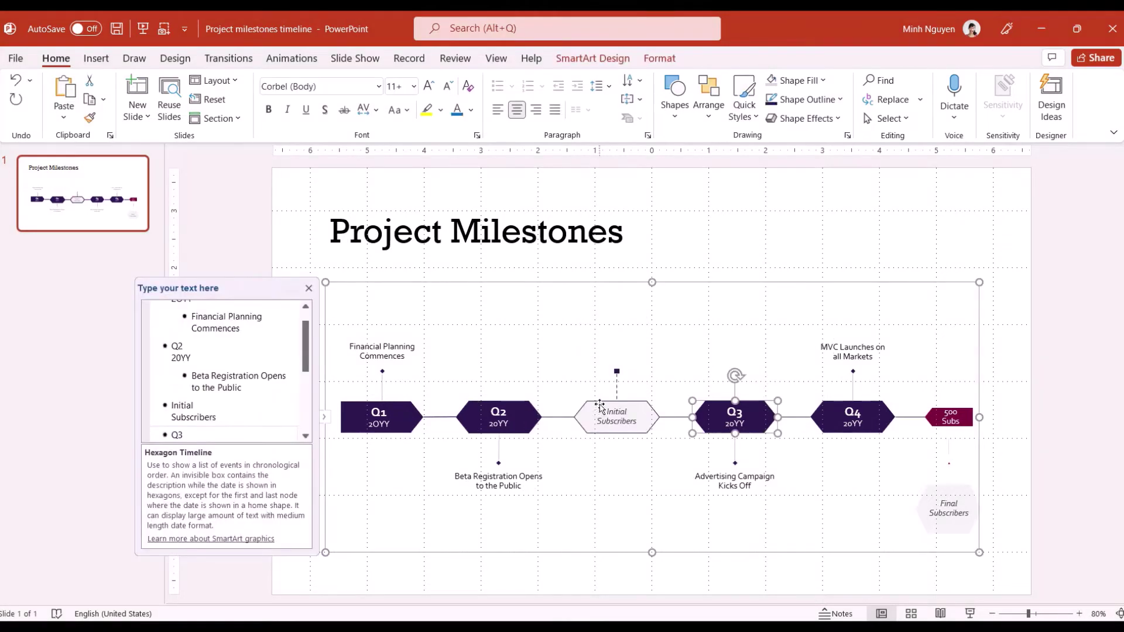
Enter 2009 'Account Manager, Galaxy' and 2011 'Partner, Sky Aries' in the first two nodes
triple_click(193, 319)
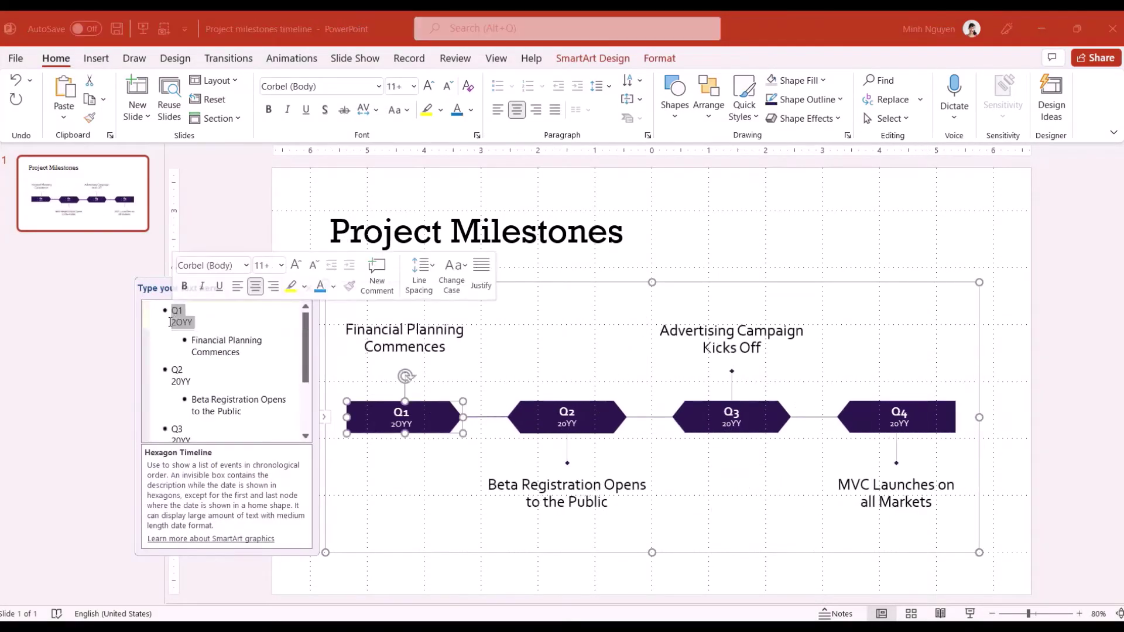
text(2009 Account Manager, Galaxy)
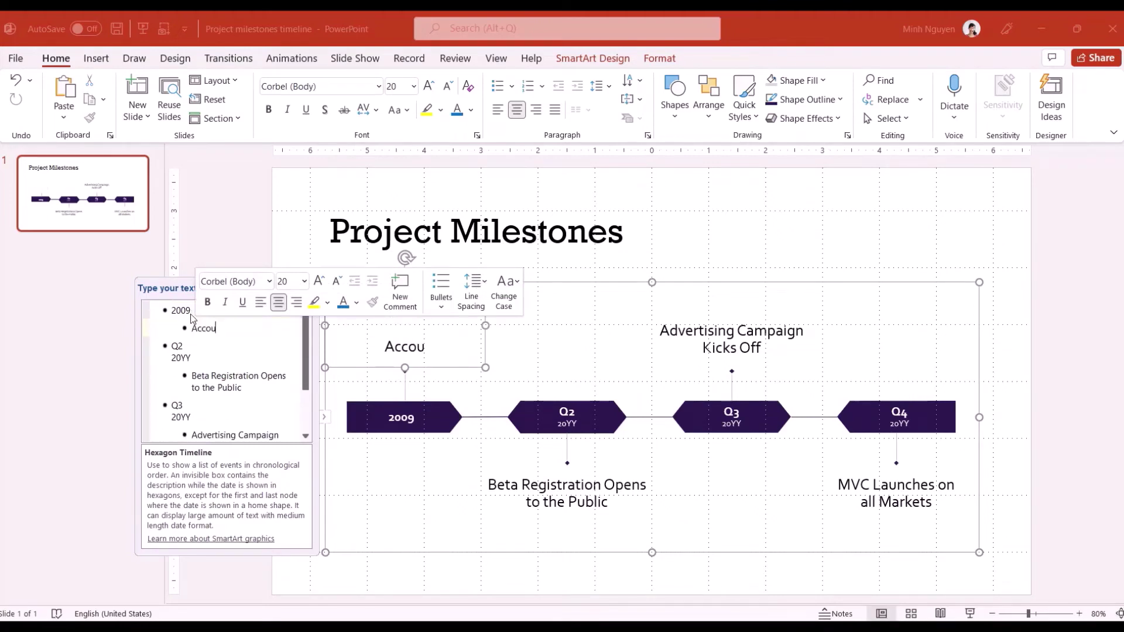
triple_click(161, 344)
text(2011)
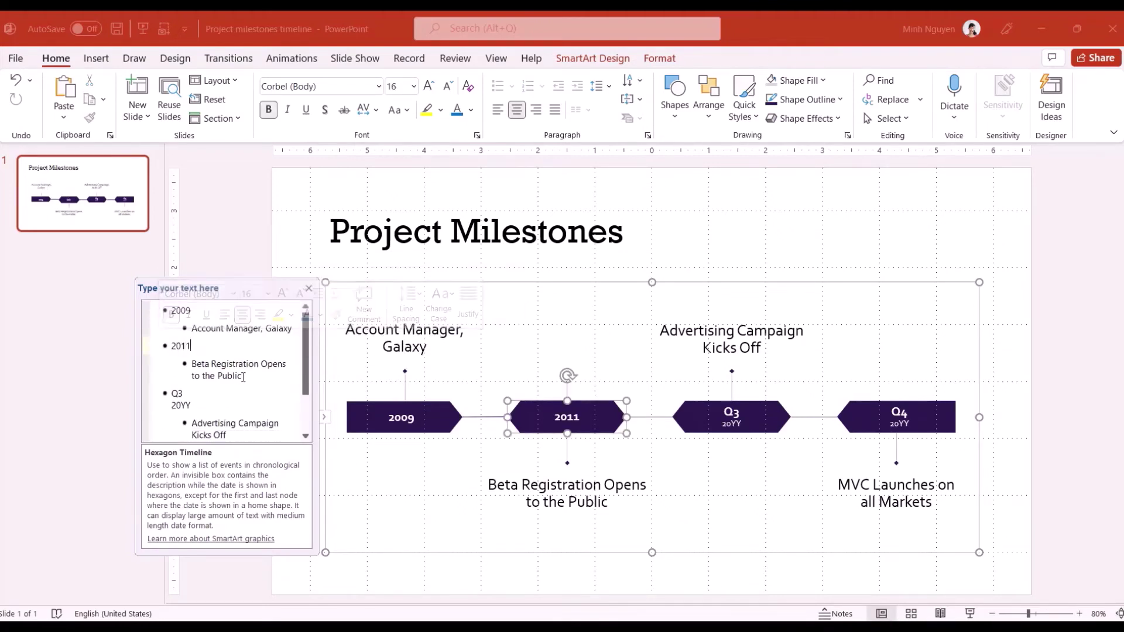
triple_click(194, 375)
text(Partner, Sky Aries)
Enter 2013 'Product Manager, Microsoft' and 2015 'Senior Partner, Sky Aries' in the last two nodes
triple_click(189, 391)
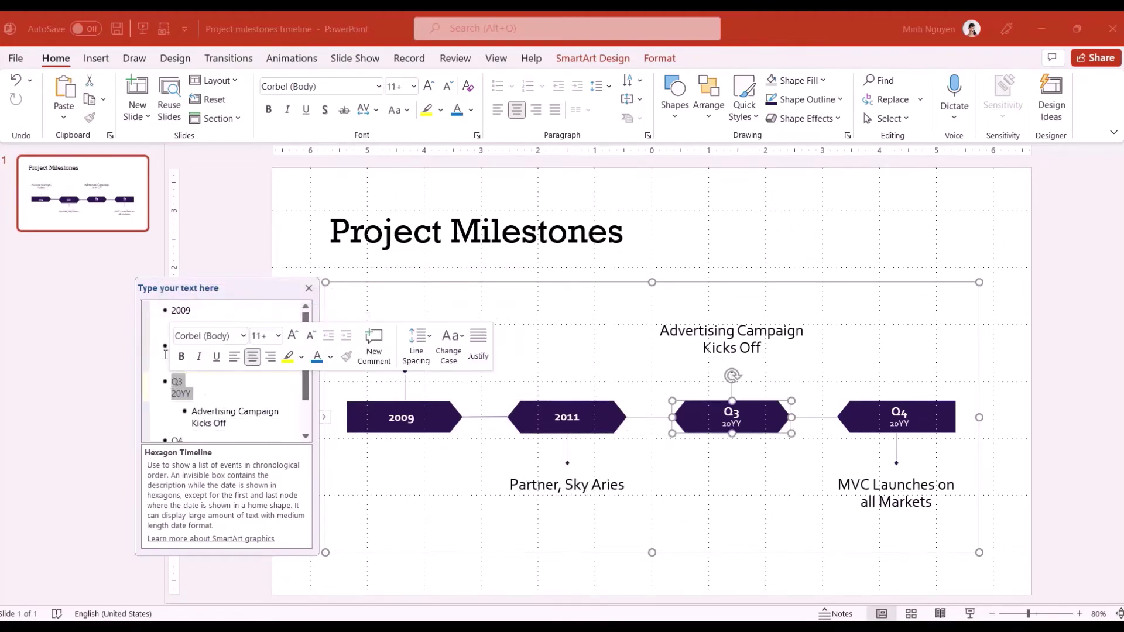
text(2013)
triple_click(194, 404)
text(Product Manager, Microsoft)
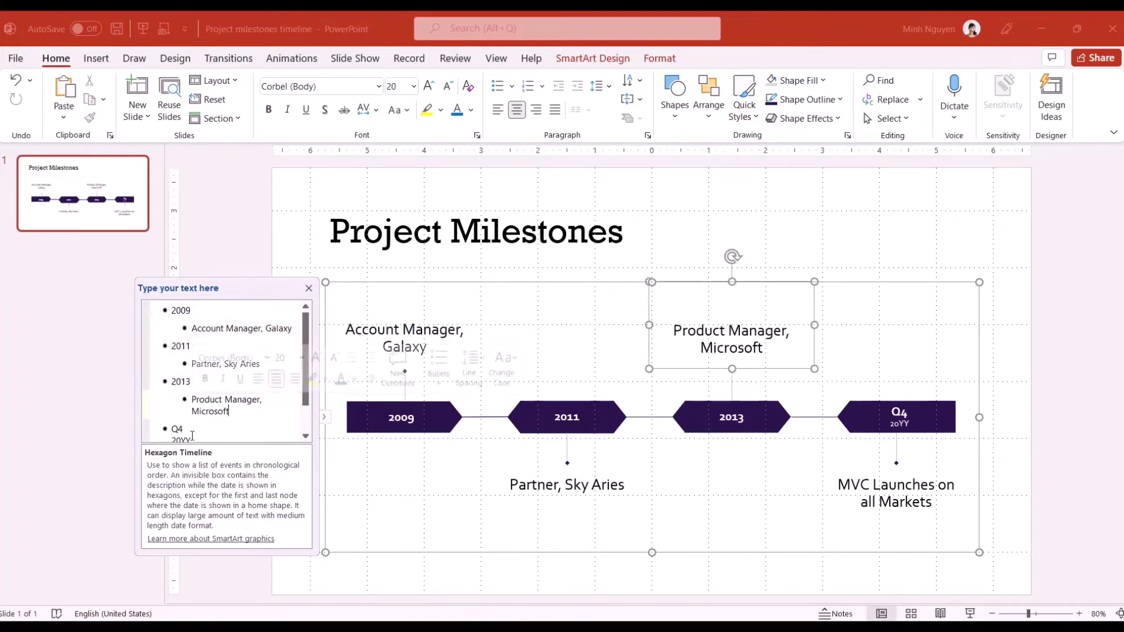
triple_click(175, 426)
text(2015)
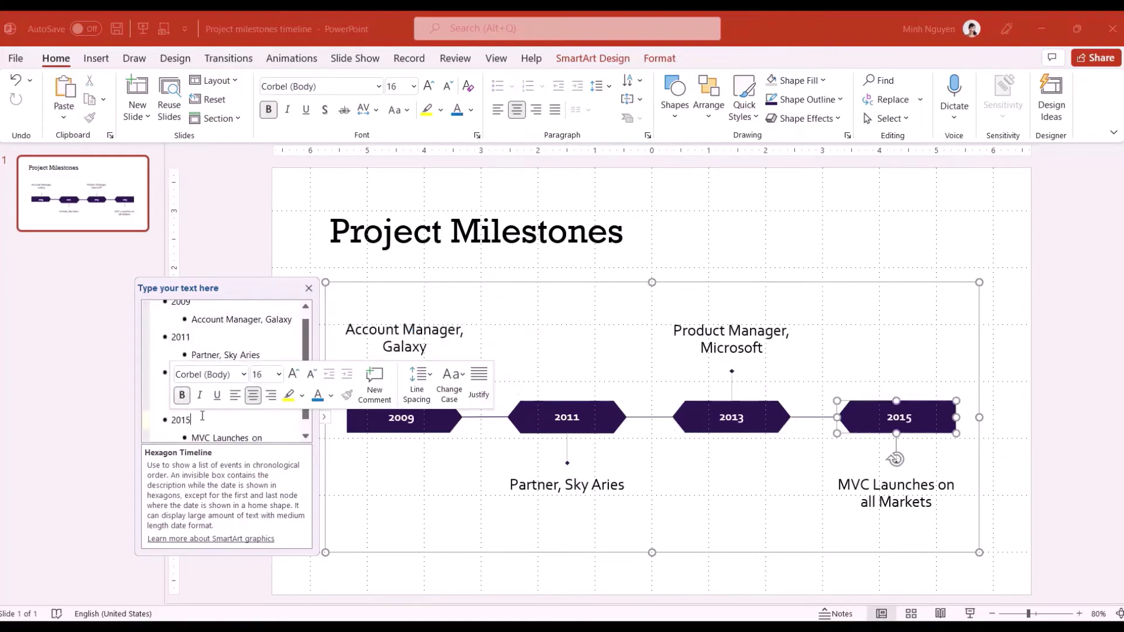
triple_click(176, 422)
text(Senior Partner, Sky Aries)
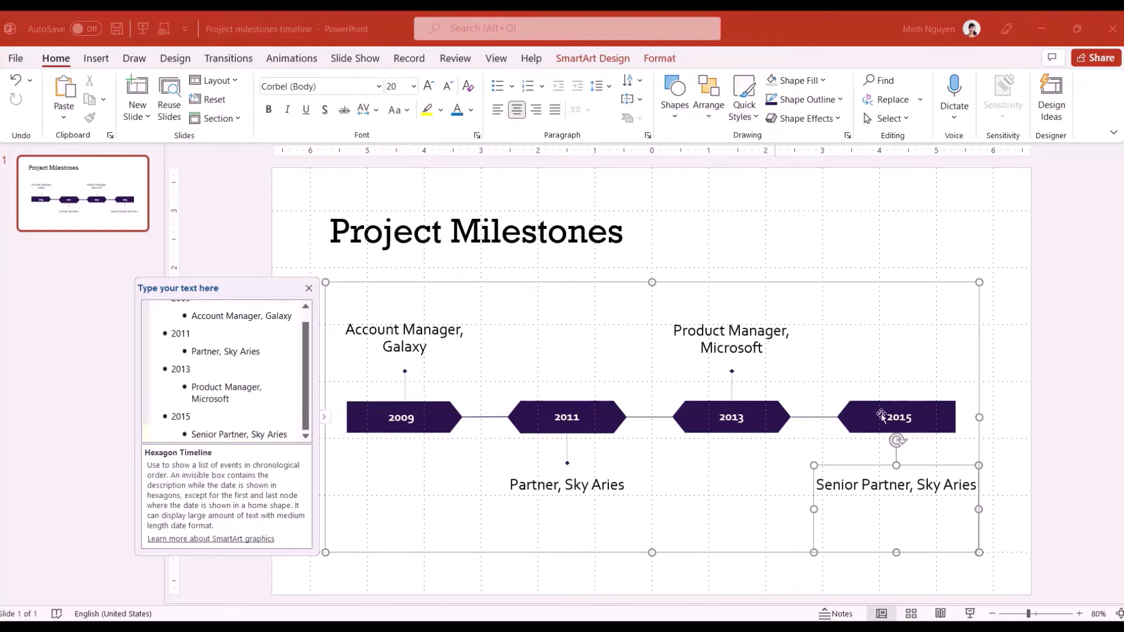
click(1083, 447)
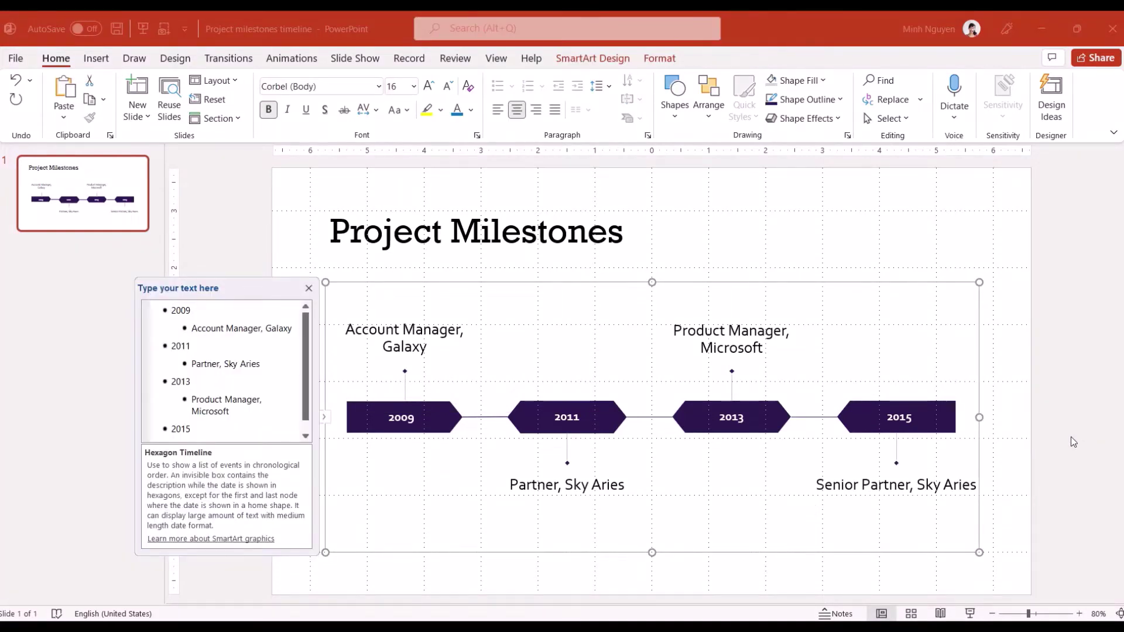
click(582, 282)
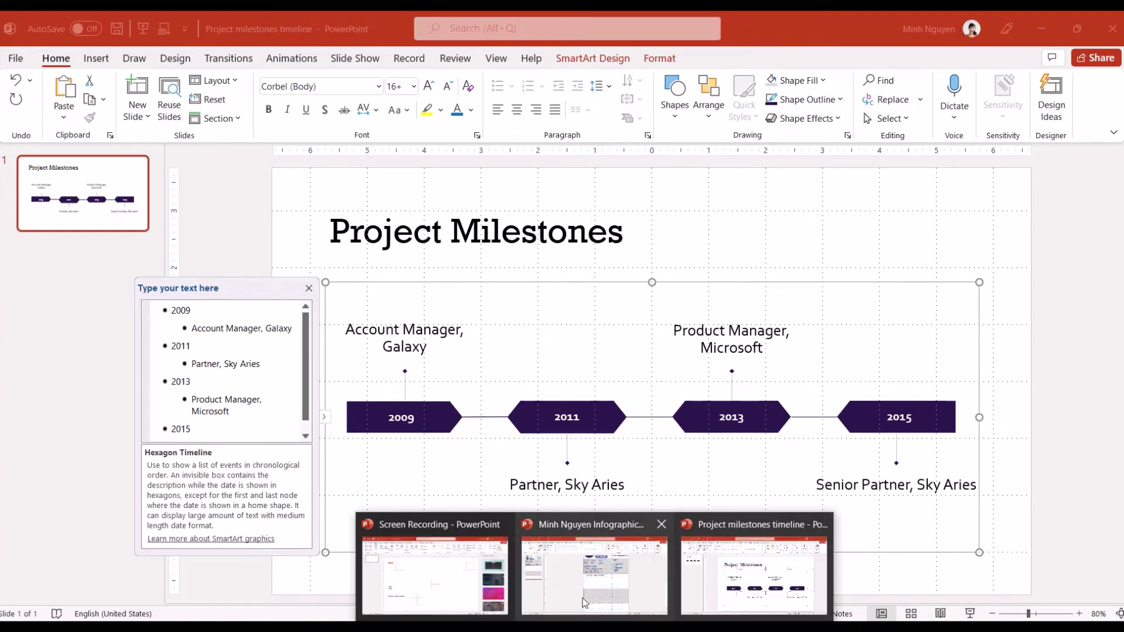
On the resume, shrink the pasted timeline and move it under CAREER TIMELINE
click(579, 593)
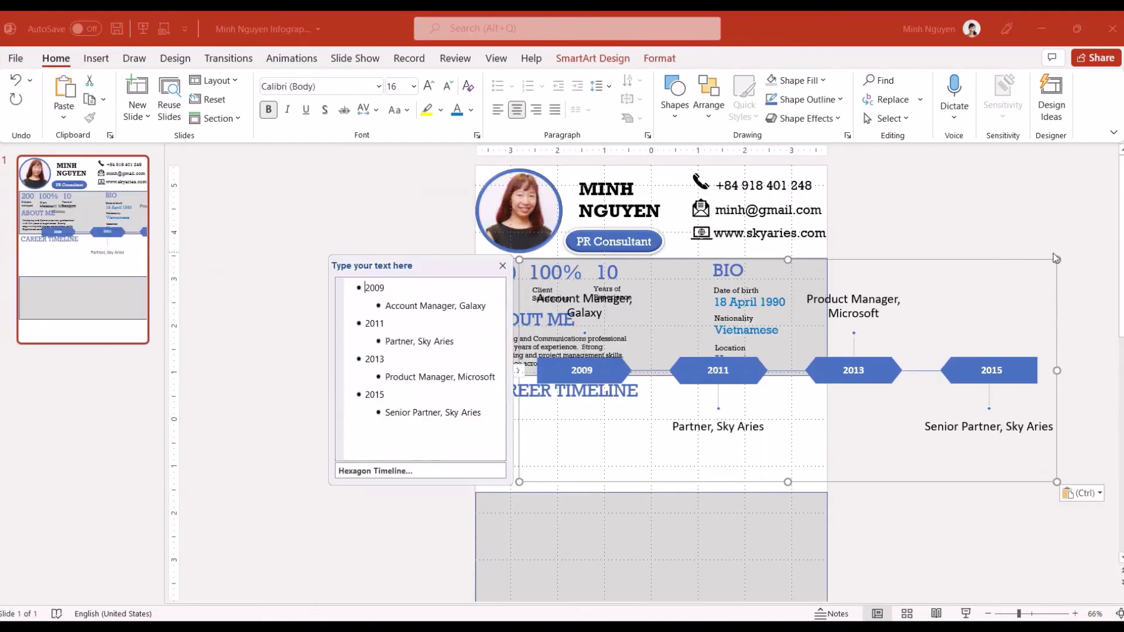
drag(1058, 256, 953, 303)
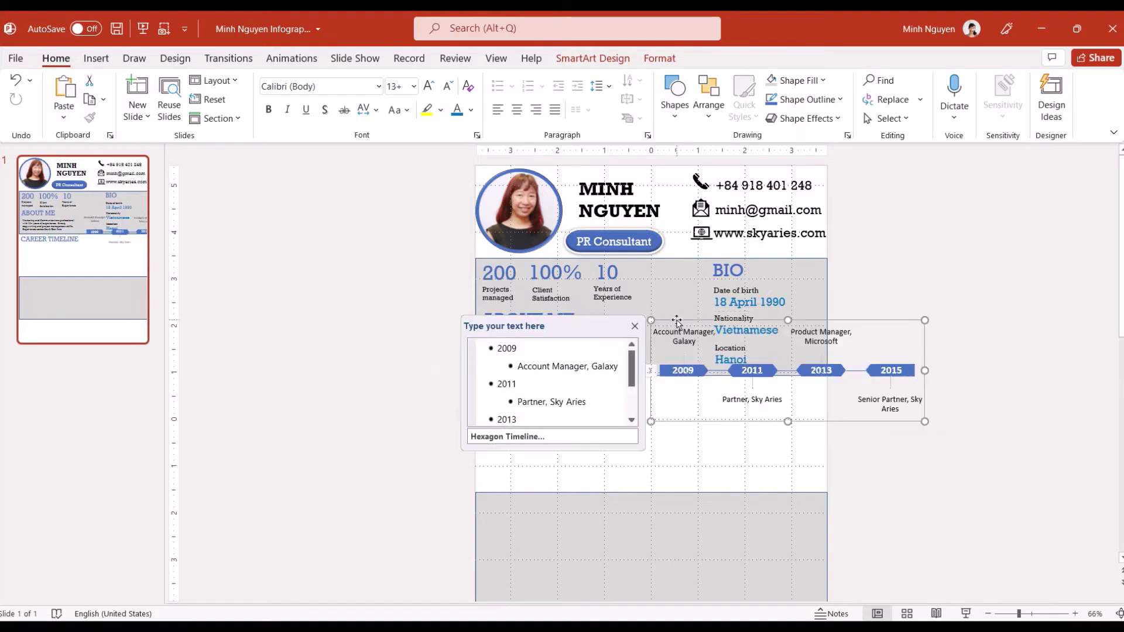
drag(671, 328, 535, 408)
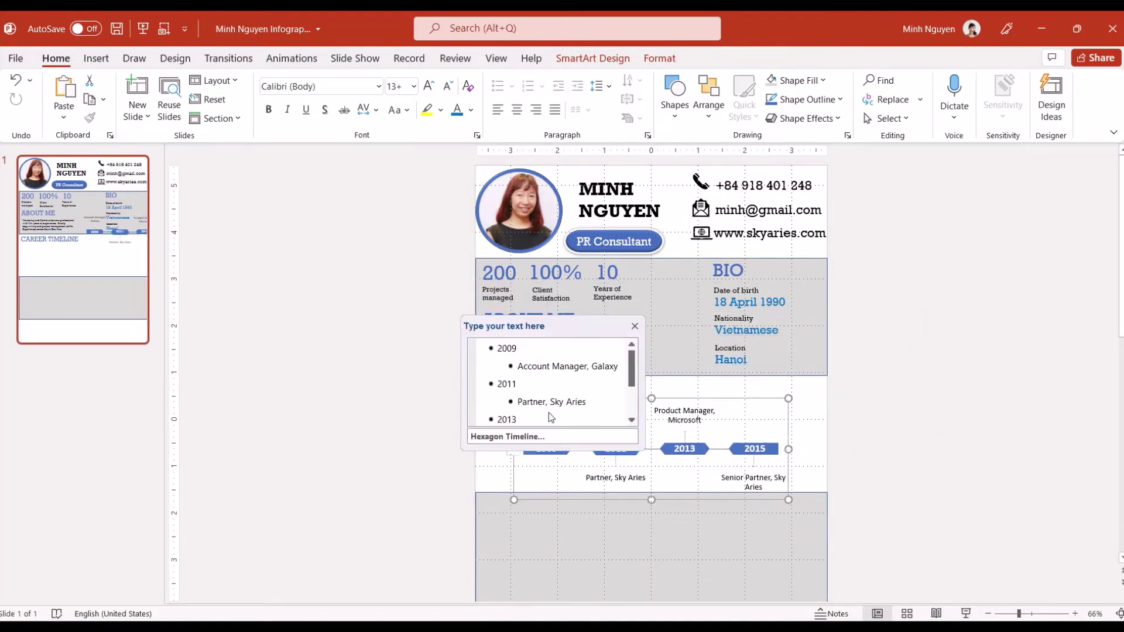
Set all the timeline text to Rockwell 11 pt
click(422, 475)
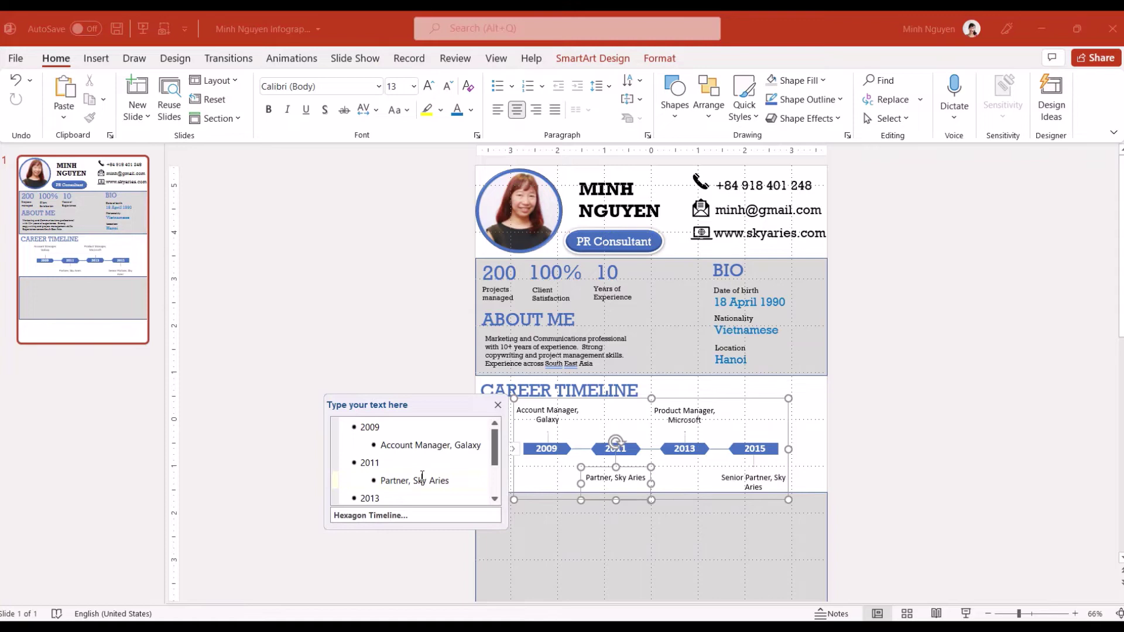
key(ctrl+a)
click(378, 86)
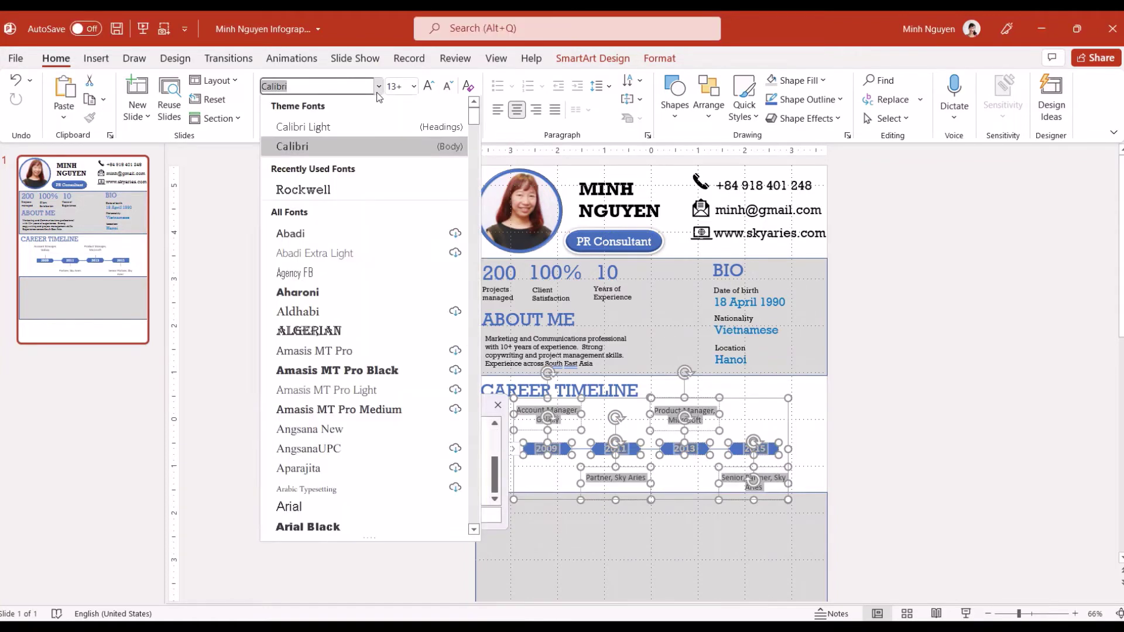
click(322, 189)
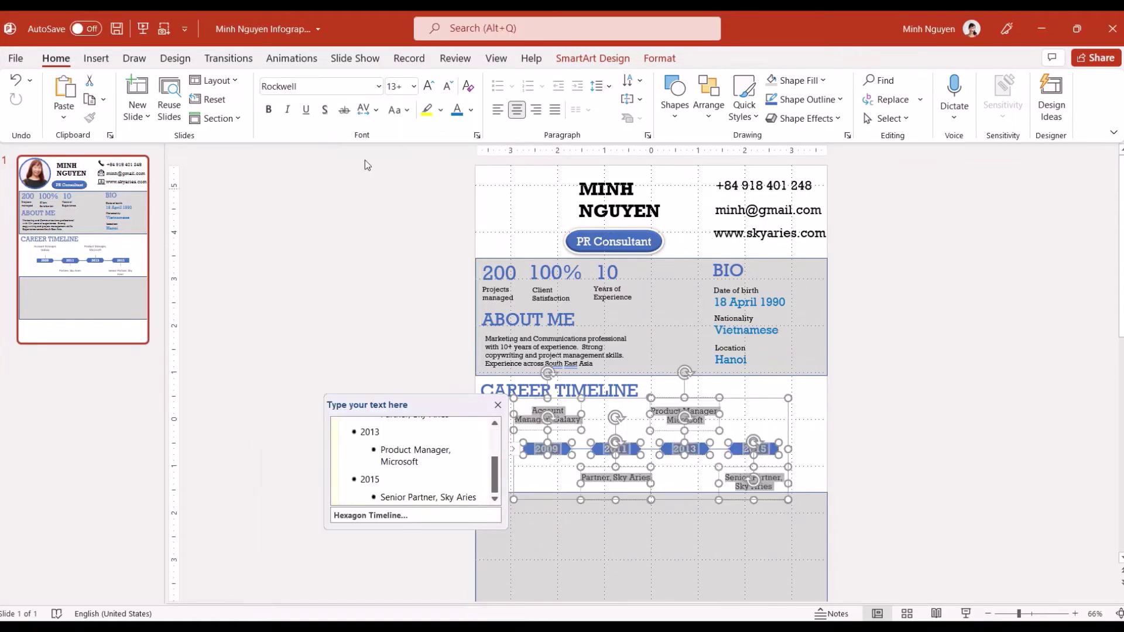
click(413, 86)
click(409, 177)
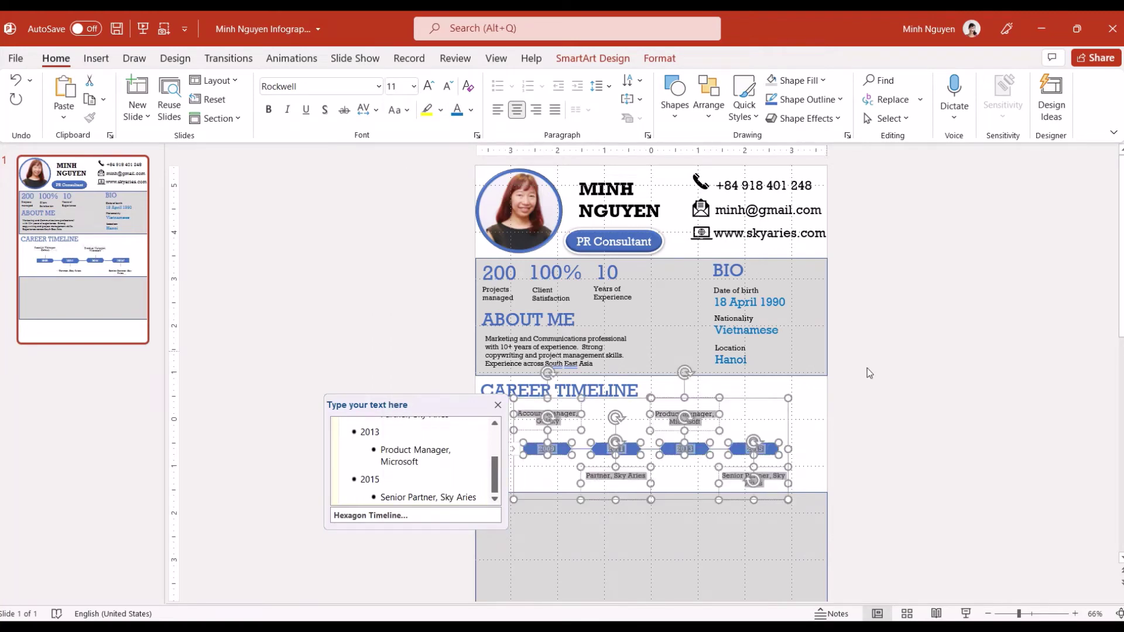
click(926, 410)
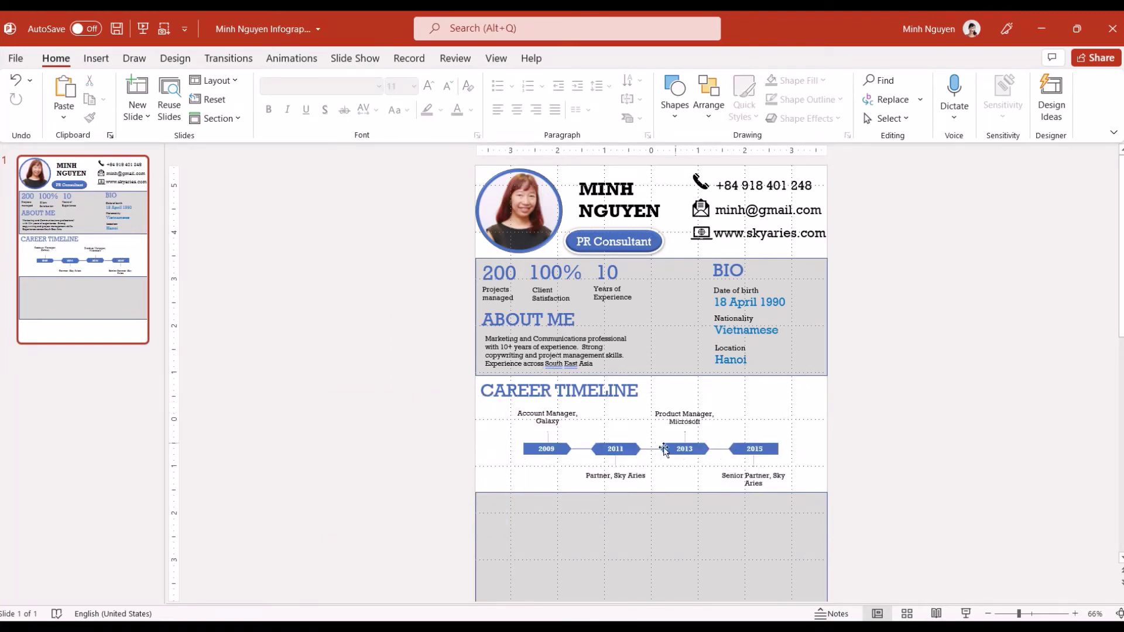
Colour the company names Galaxy, Sky Aries, Microsoft and Sky Aries blue
scroll(794, 417, up, 1)
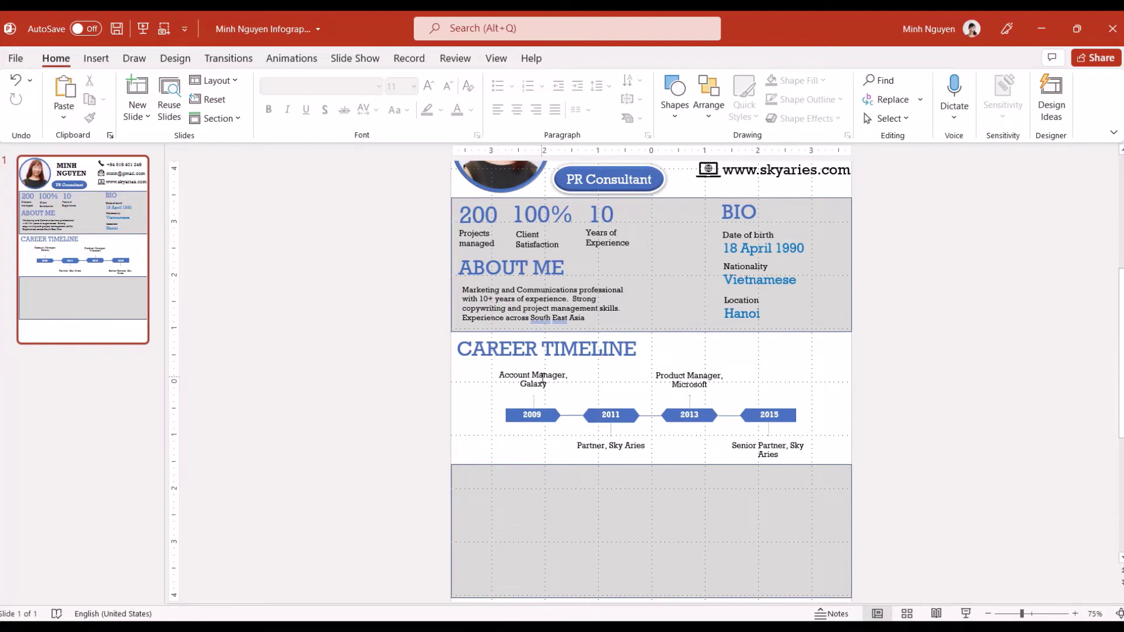
click(542, 377)
drag(520, 386, 540, 387)
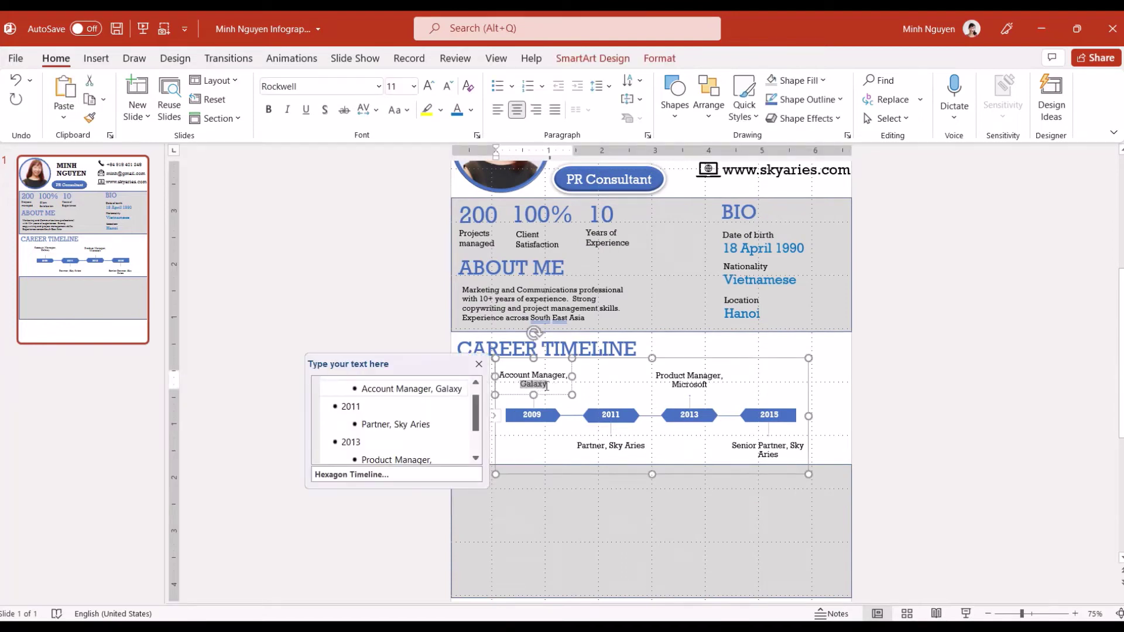
click(457, 115)
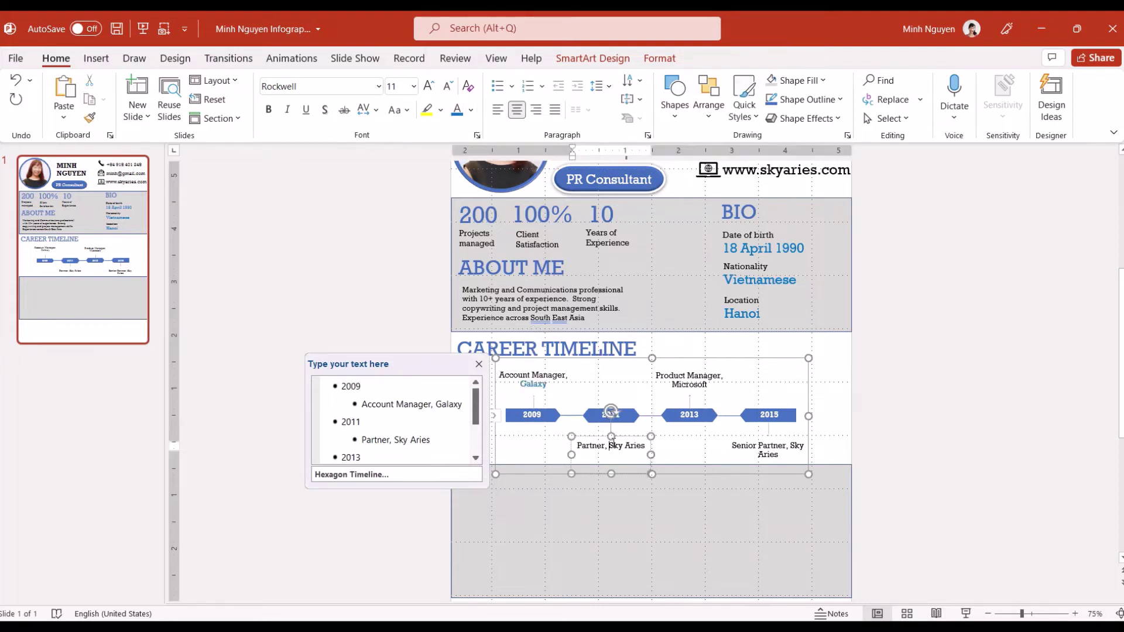
drag(610, 445, 648, 445)
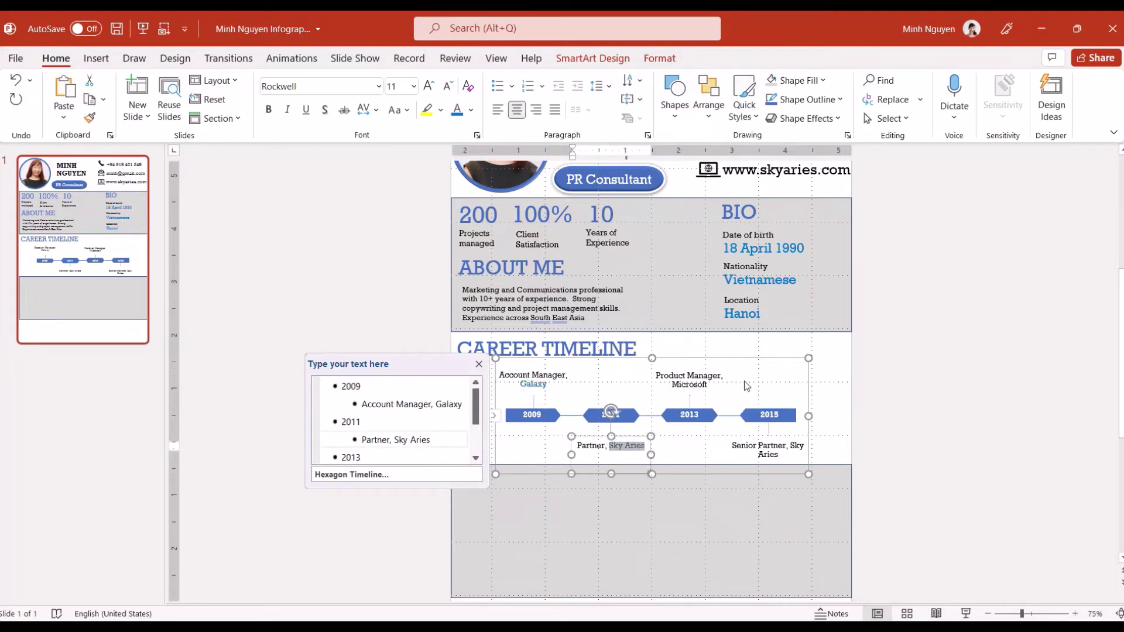
double_click(708, 384)
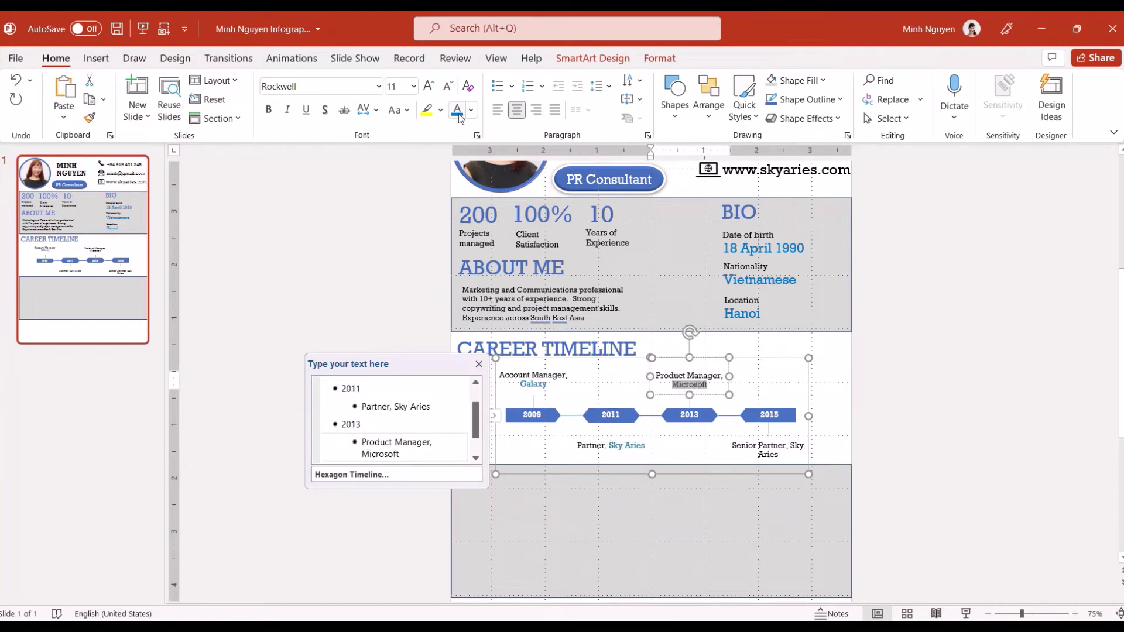
drag(788, 445, 778, 455)
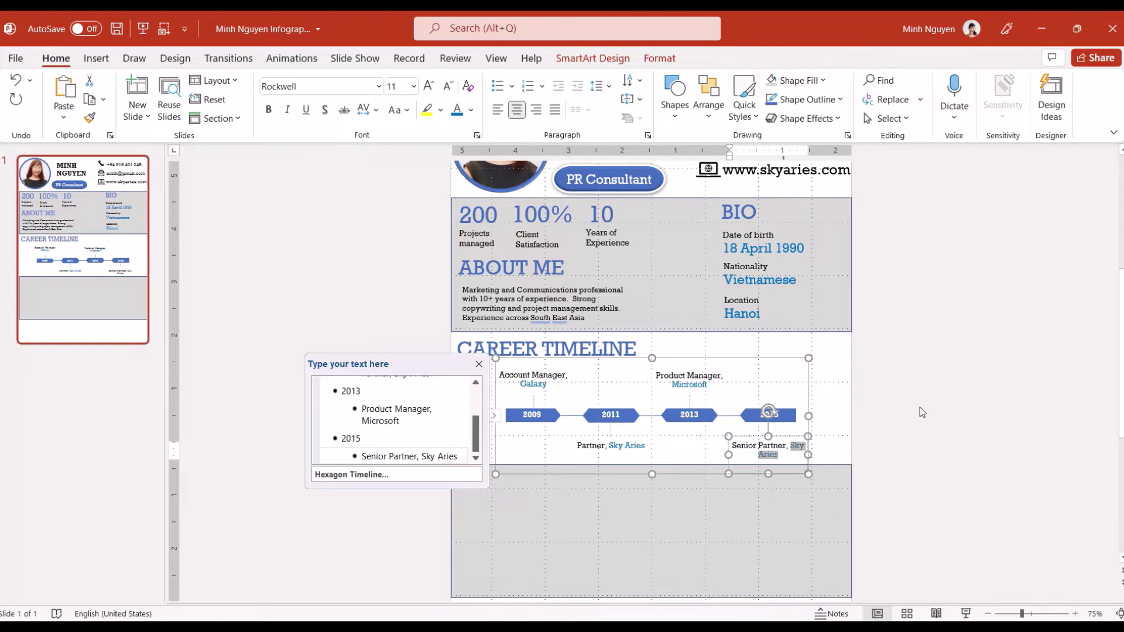
click(920, 412)
Raise the 2011 and 2015 hexagons and level them with each other
click(607, 404)
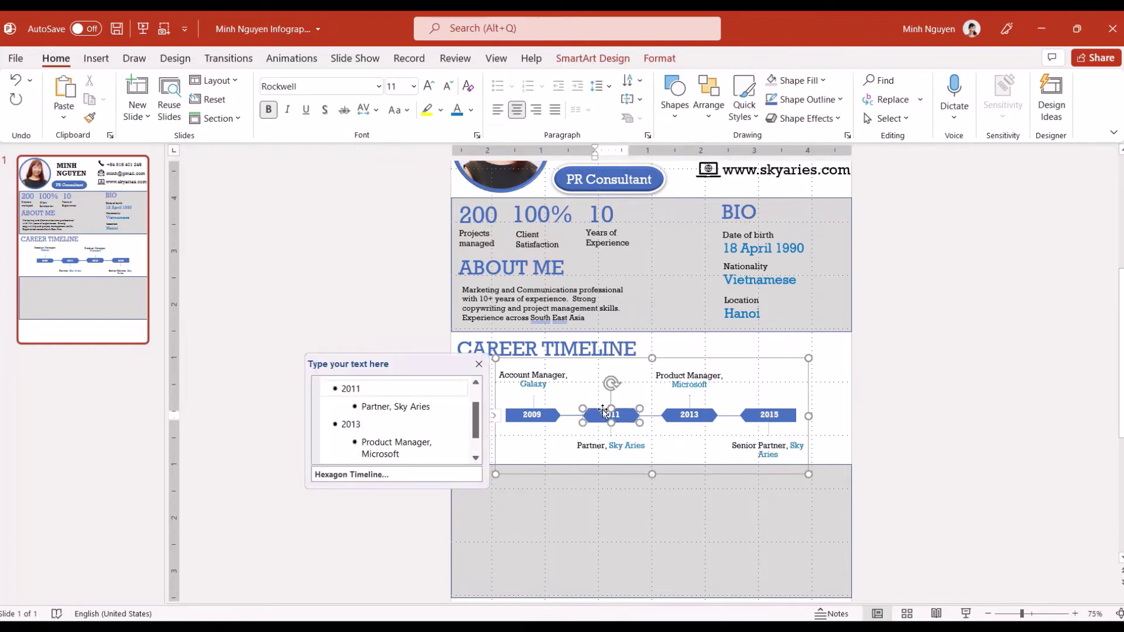
drag(601, 410, 601, 396)
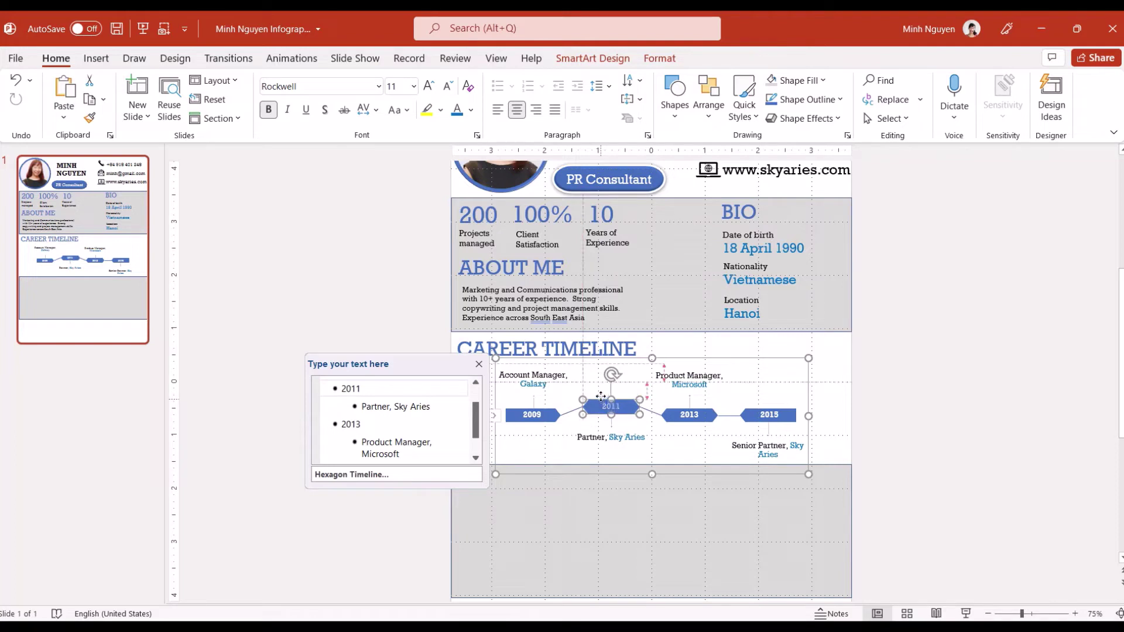
click(877, 492)
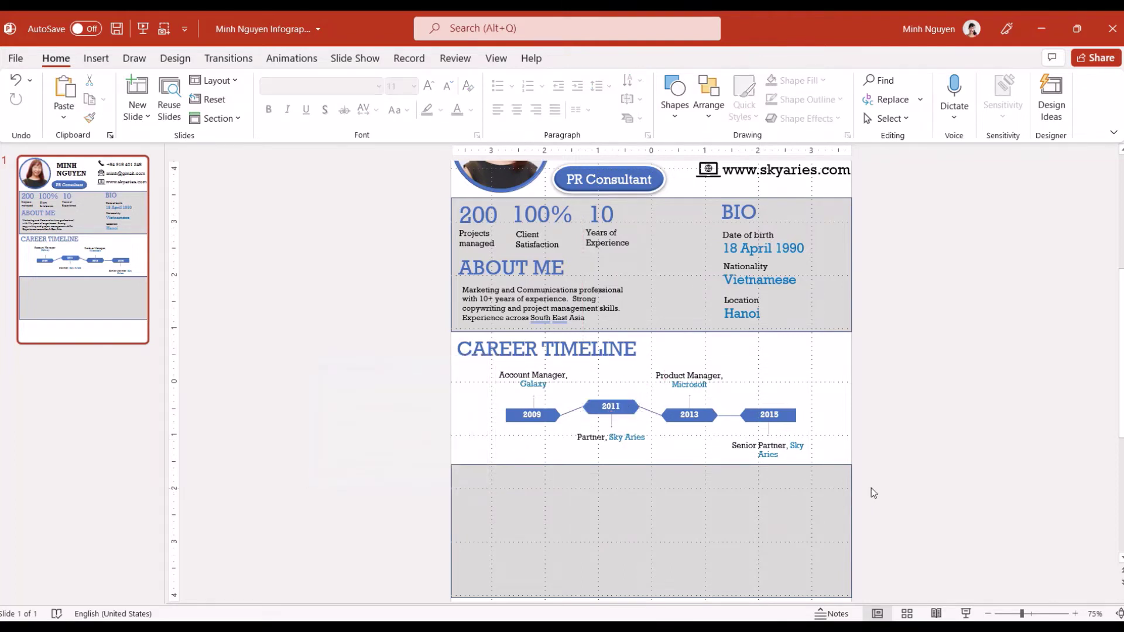
click(775, 413)
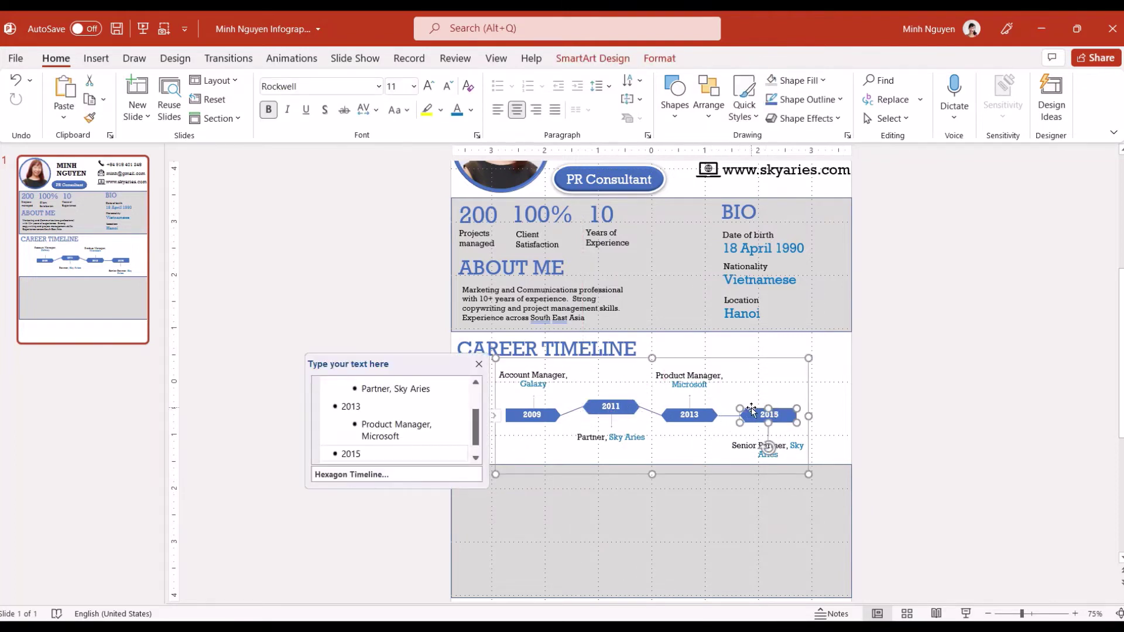
drag(752, 408, 752, 396)
click(920, 434)
click(600, 403)
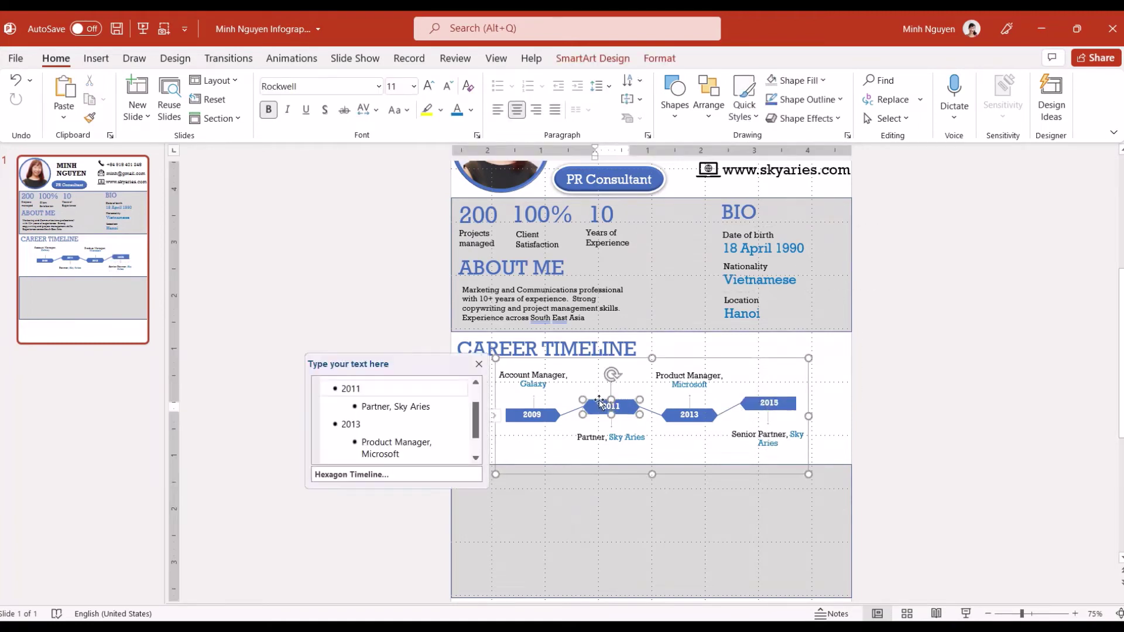
drag(600, 403, 598, 397)
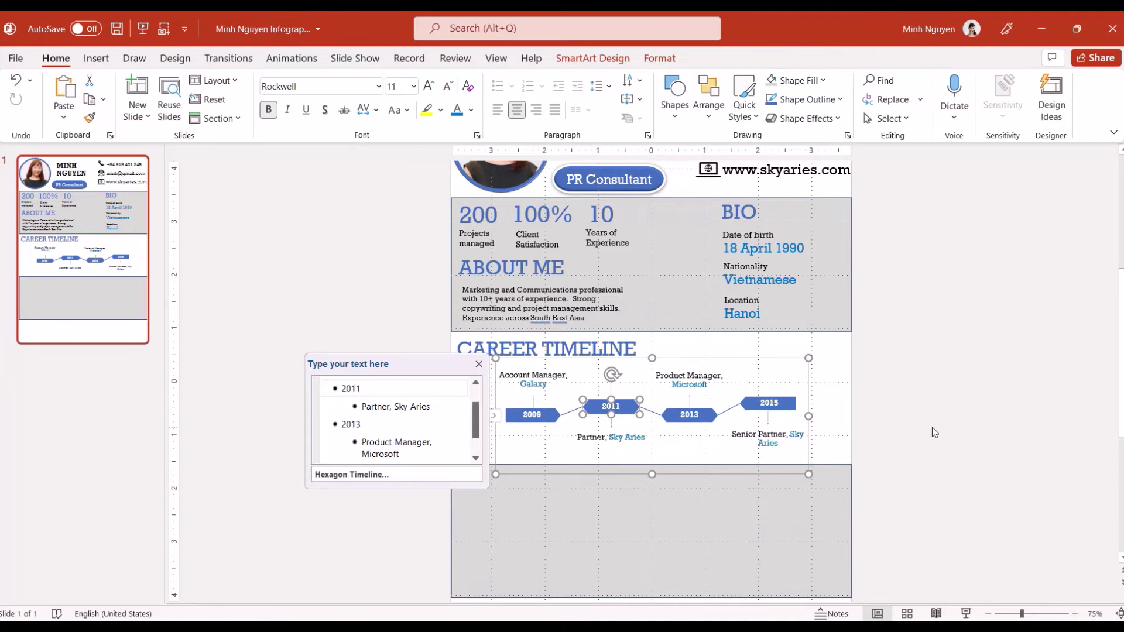
scroll(932, 428, up, 5)
scroll(923, 448, down, 3)
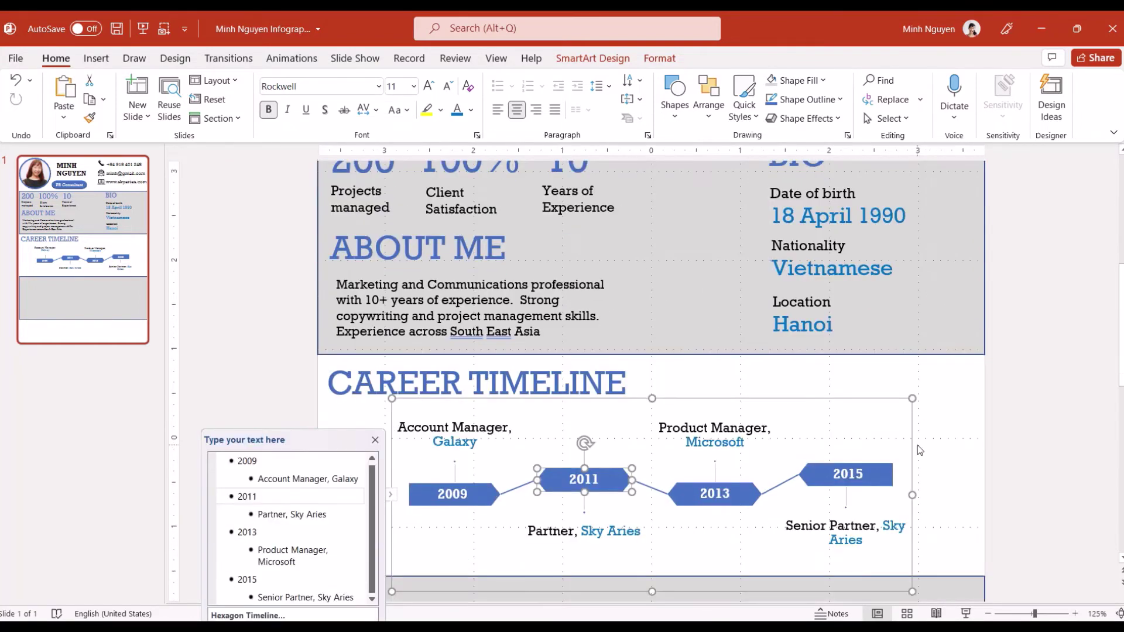
click(838, 468)
drag(836, 465, 836, 471)
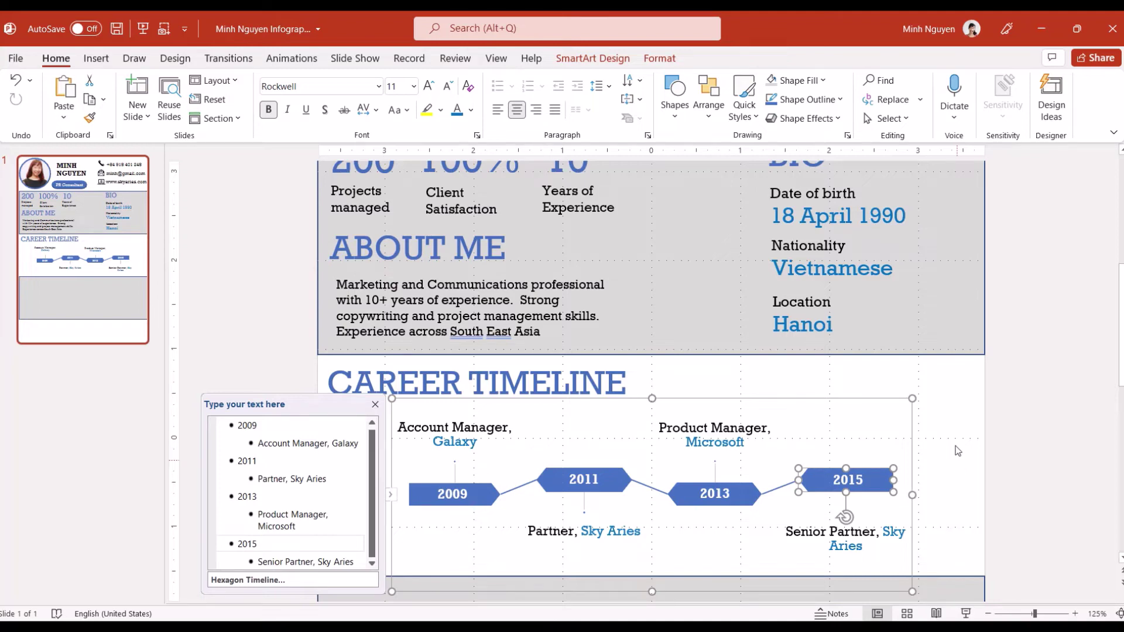
Duplicate ABOUT ME into the bottom grey panel as an EDUCATION heading
click(1043, 422)
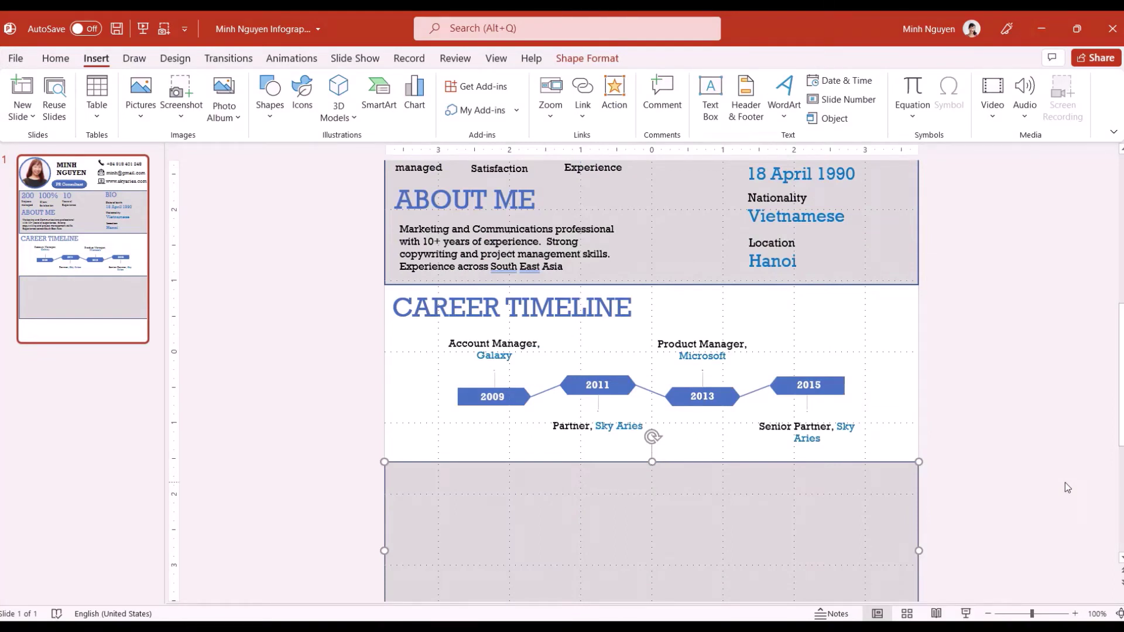
click(430, 199)
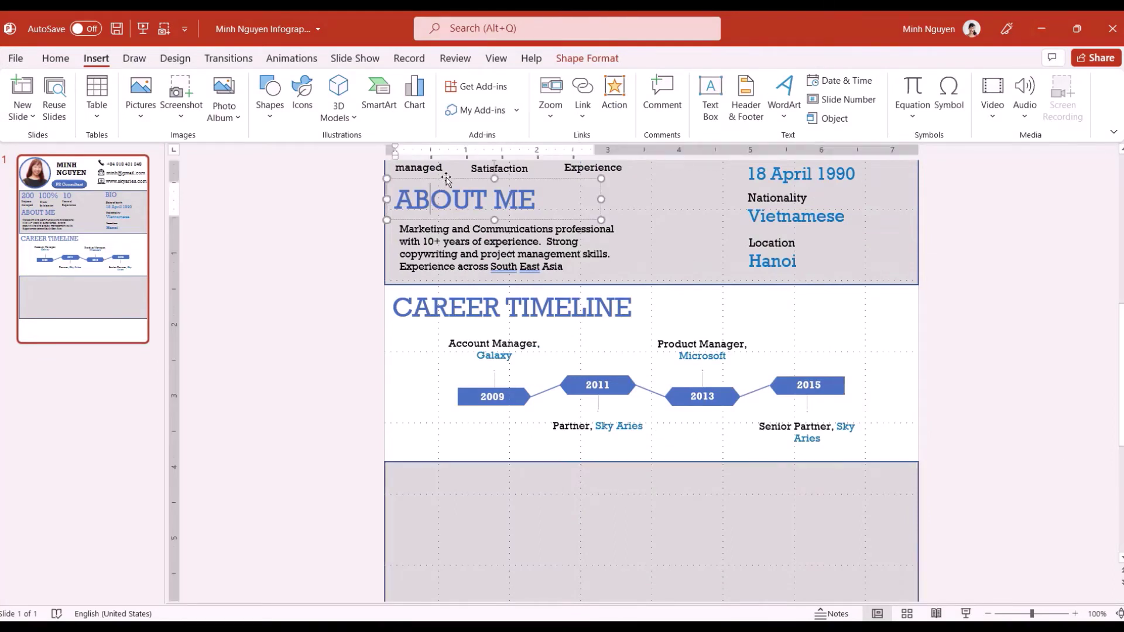
drag(447, 183, 448, 475)
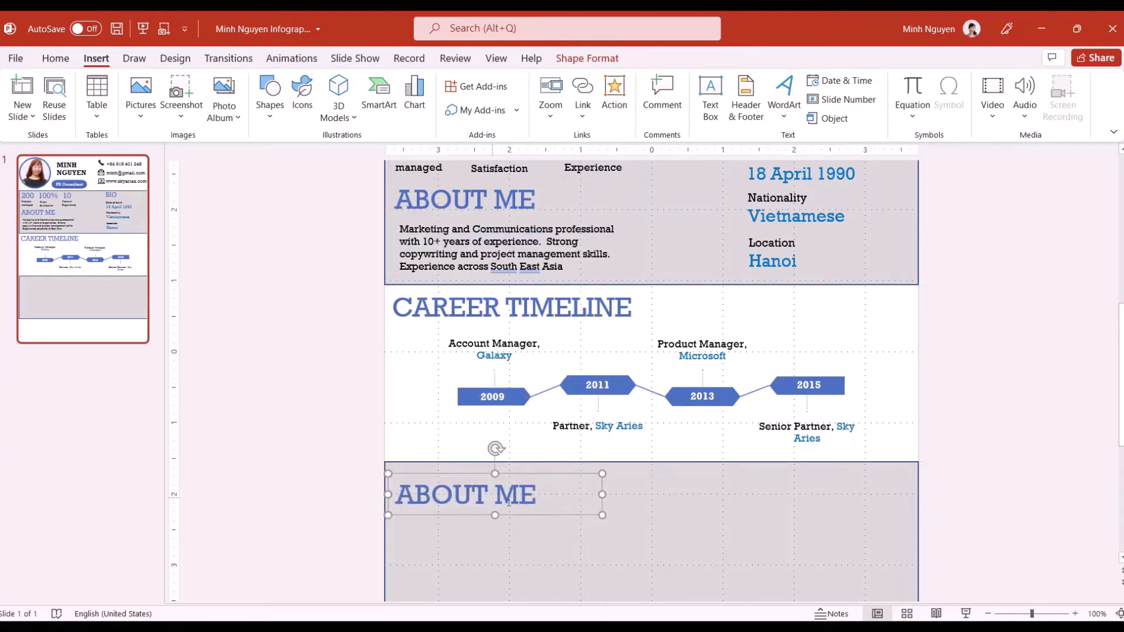
drag(531, 497, 396, 496)
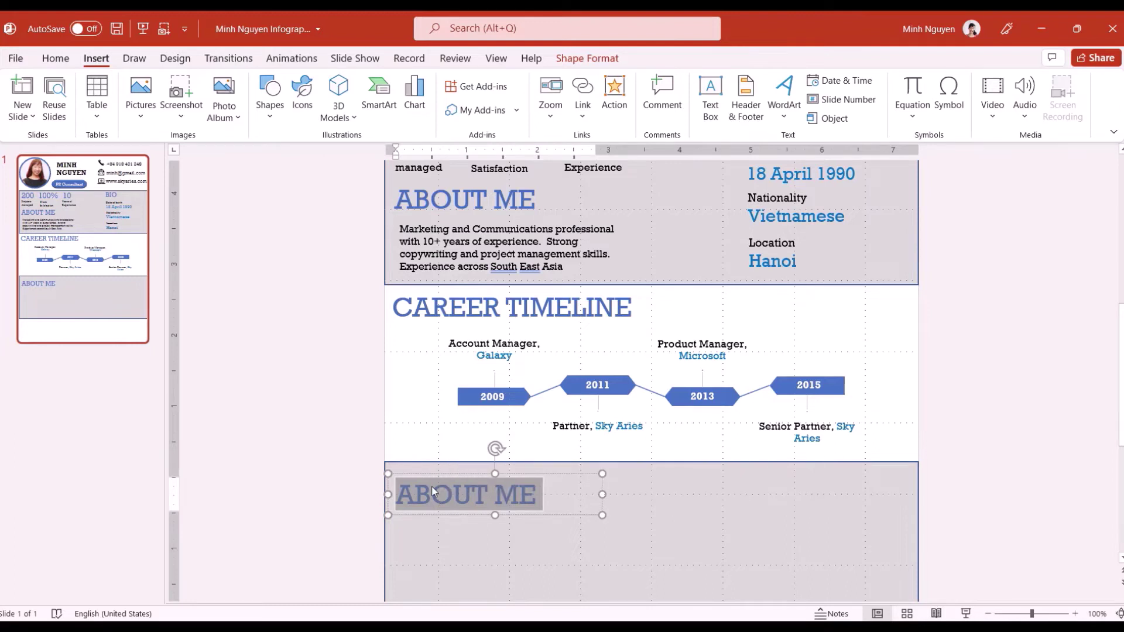
text(EDUCATION)
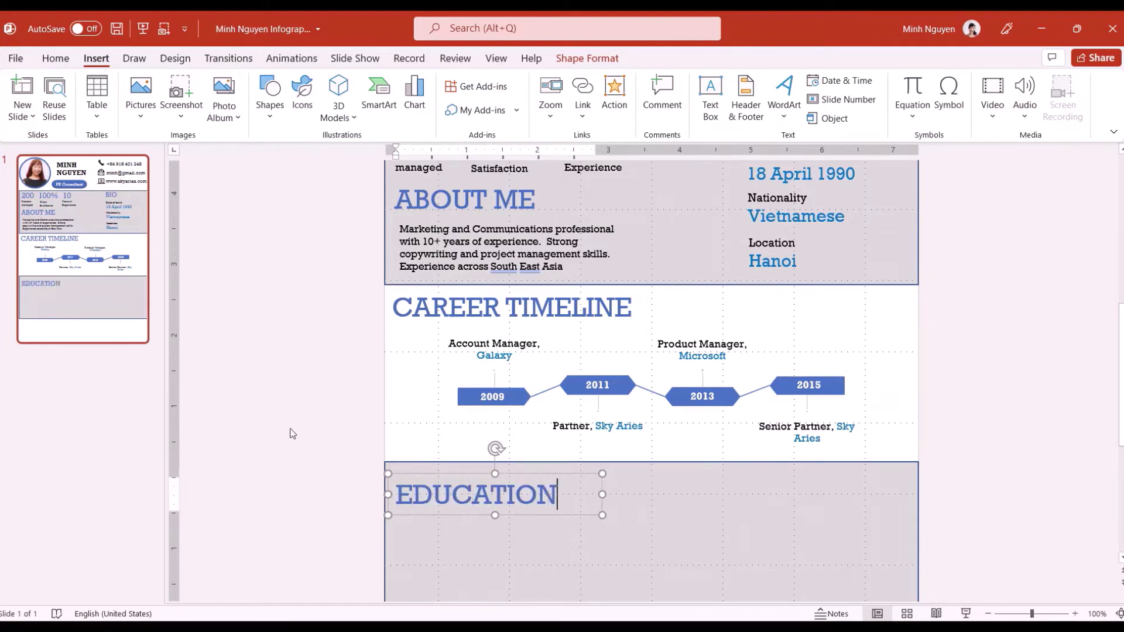
drag(489, 538, 490, 535)
Duplicate EDUCATION to the right and retype it as SKILLS
click(472, 495)
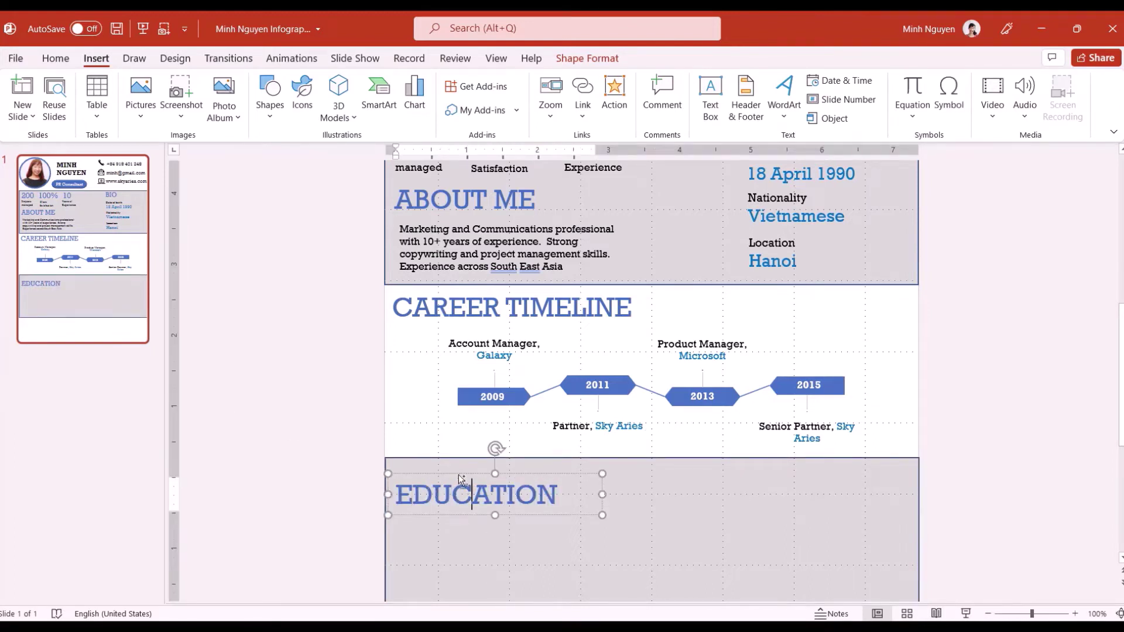
drag(460, 479, 773, 473)
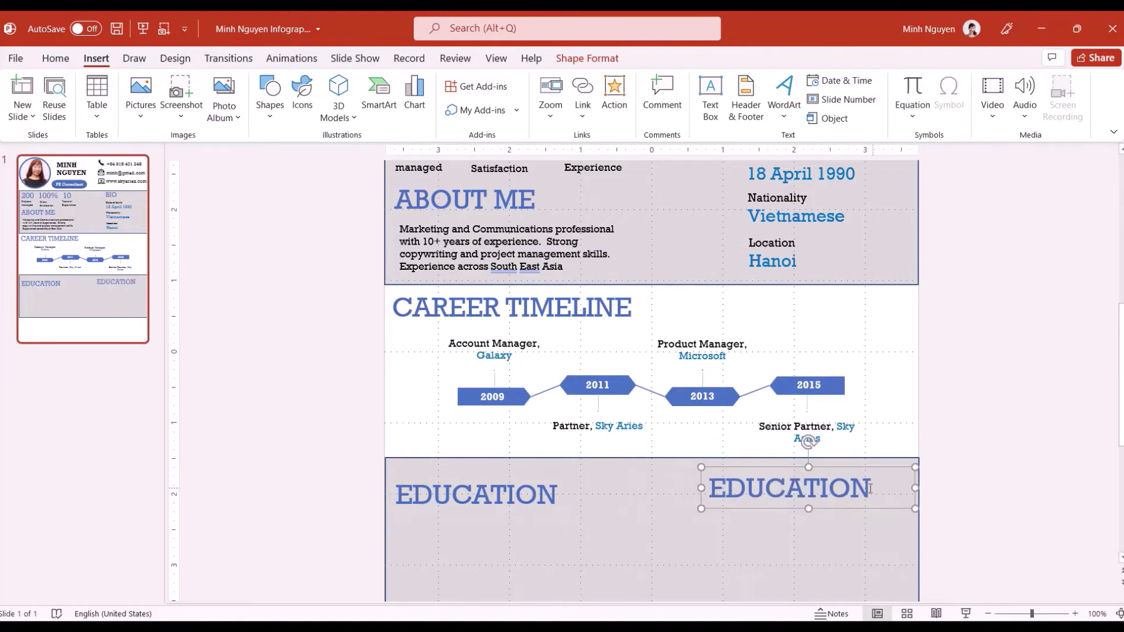
drag(870, 488, 751, 489)
text(SKILL)
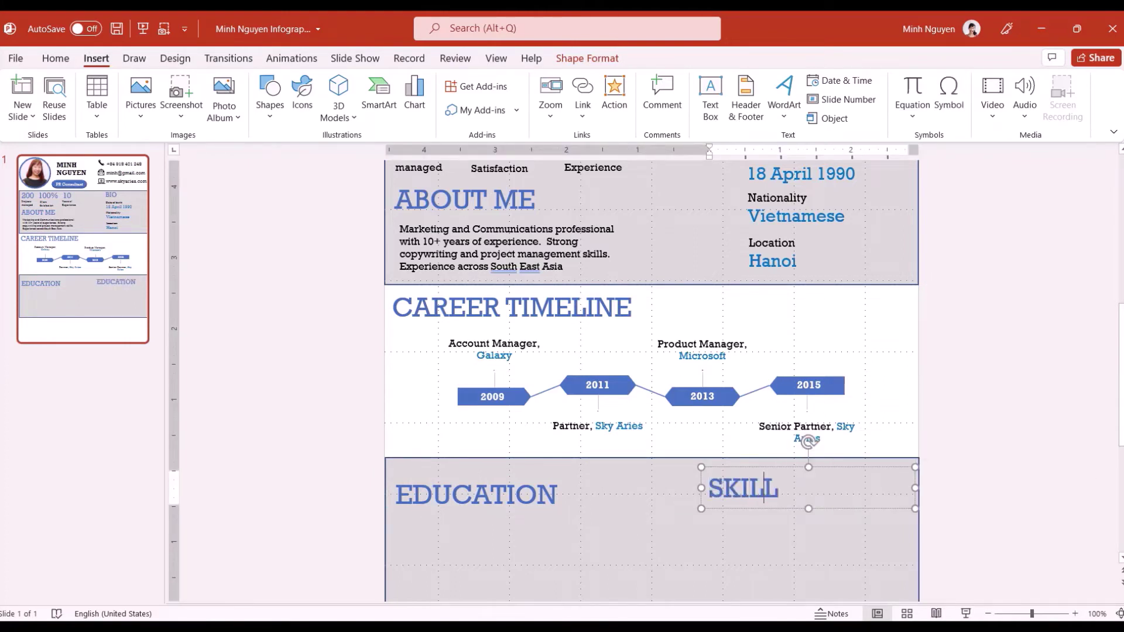
text(S)
click(532, 578)
Align the EDUCATION and SKILLS headings level with each other
click(460, 480)
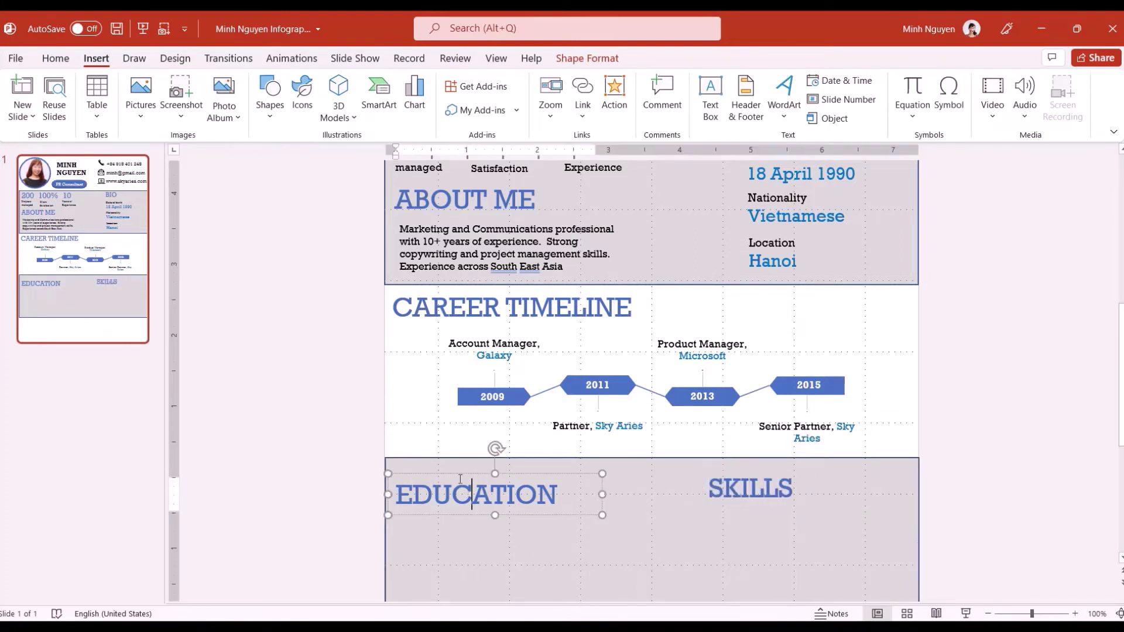
drag(461, 474, 480, 463)
click(746, 472)
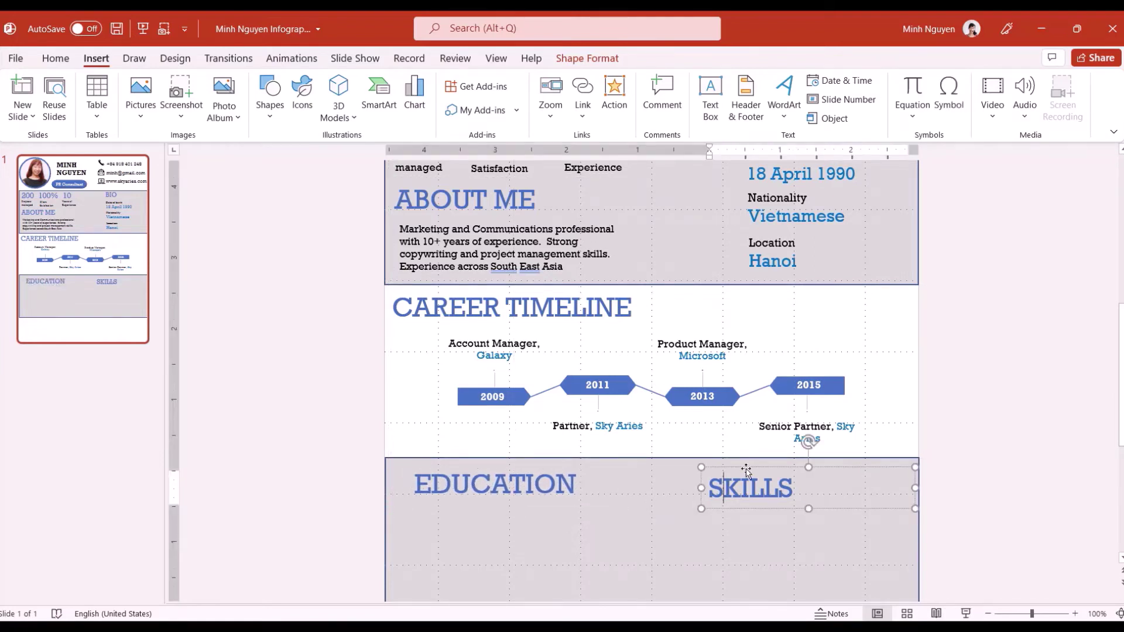
drag(747, 471, 793, 466)
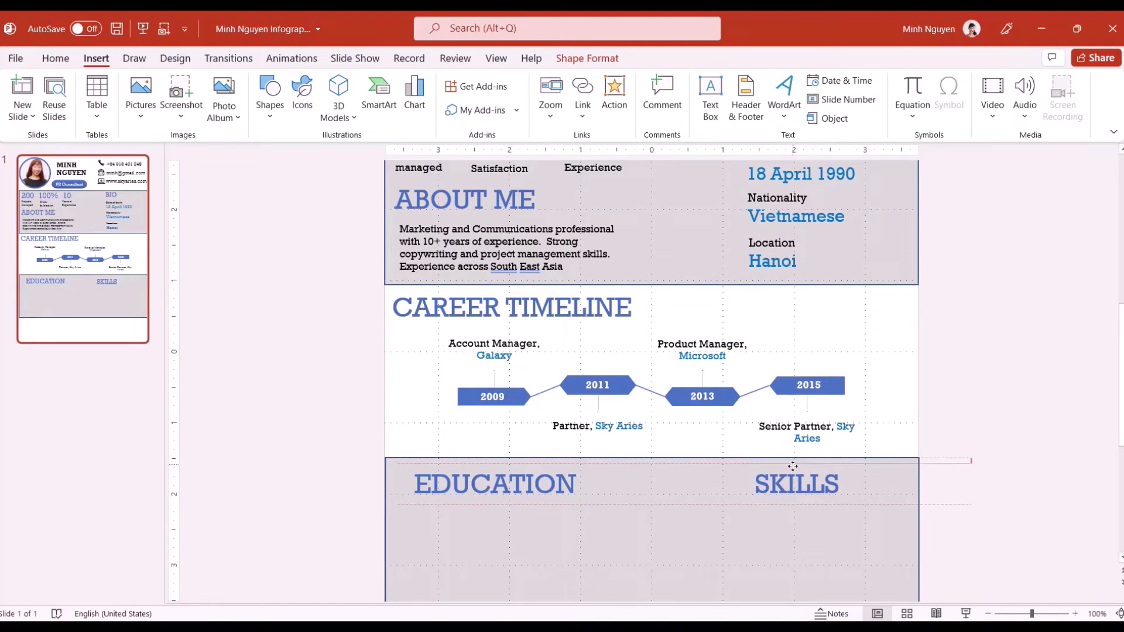
click(451, 467)
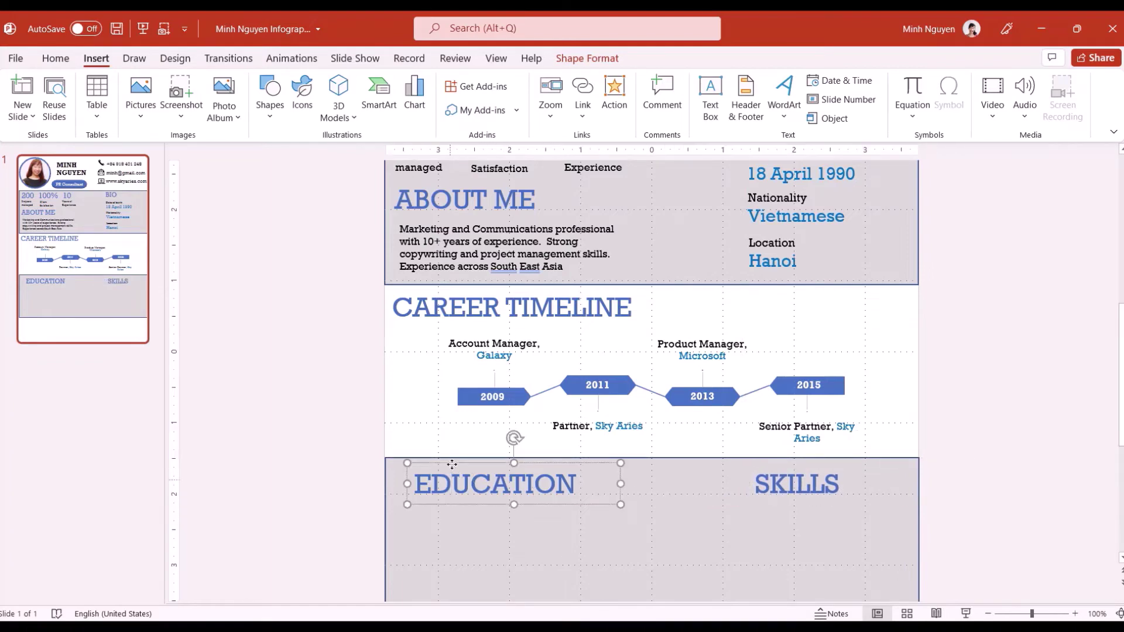
Insert the filled graduation cap icon from a 'degree' search, shrunk beside EDUCATION
click(302, 93)
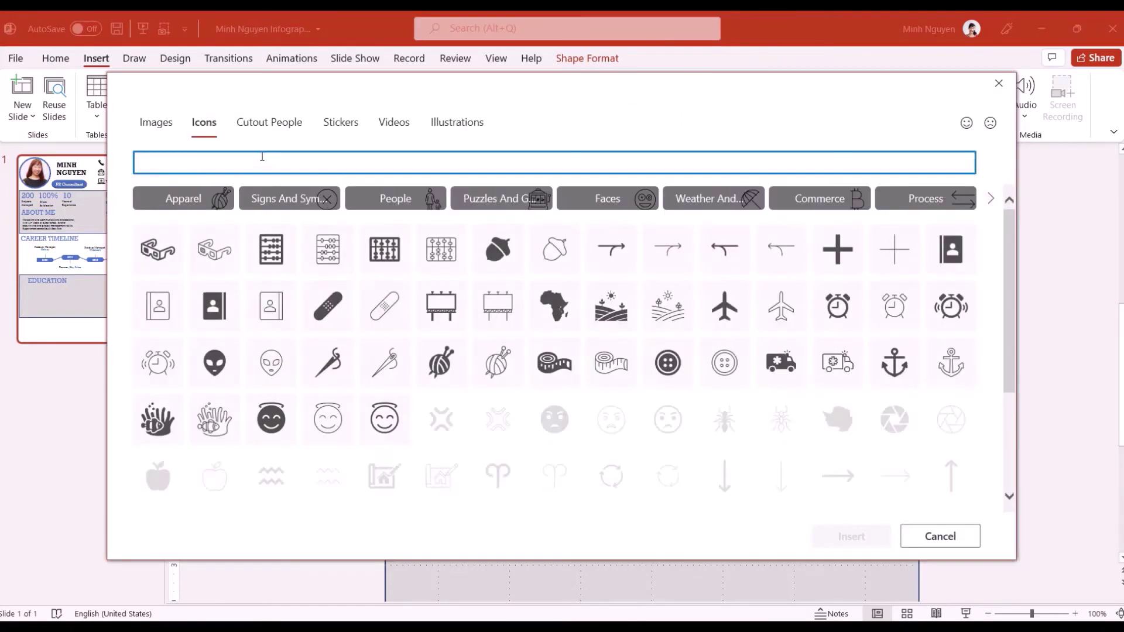
text(de)
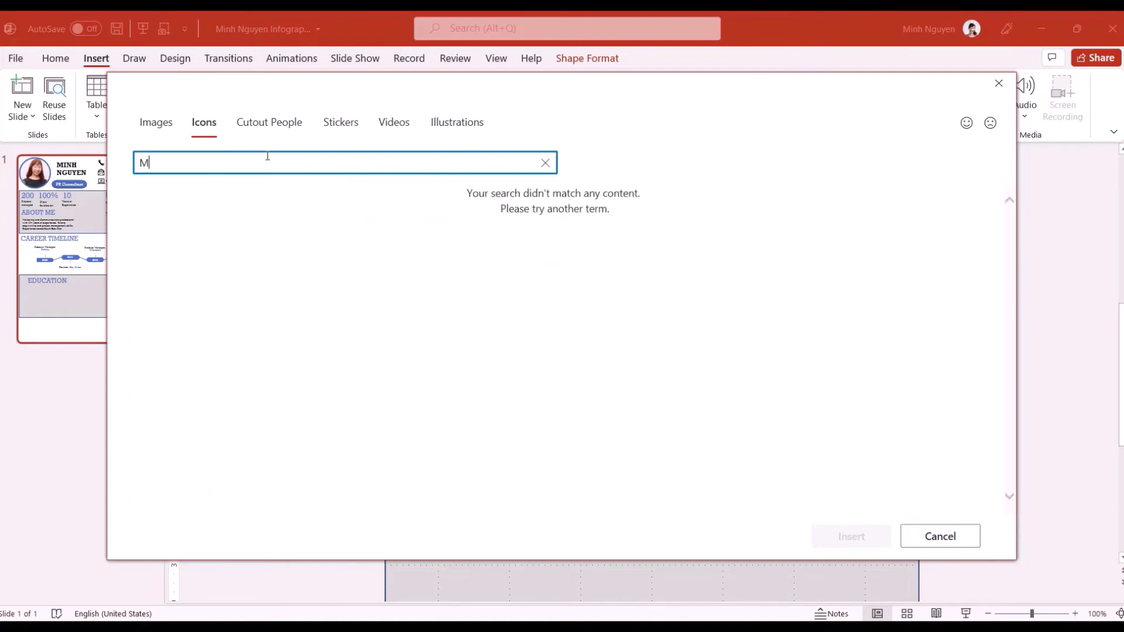
text(gree)
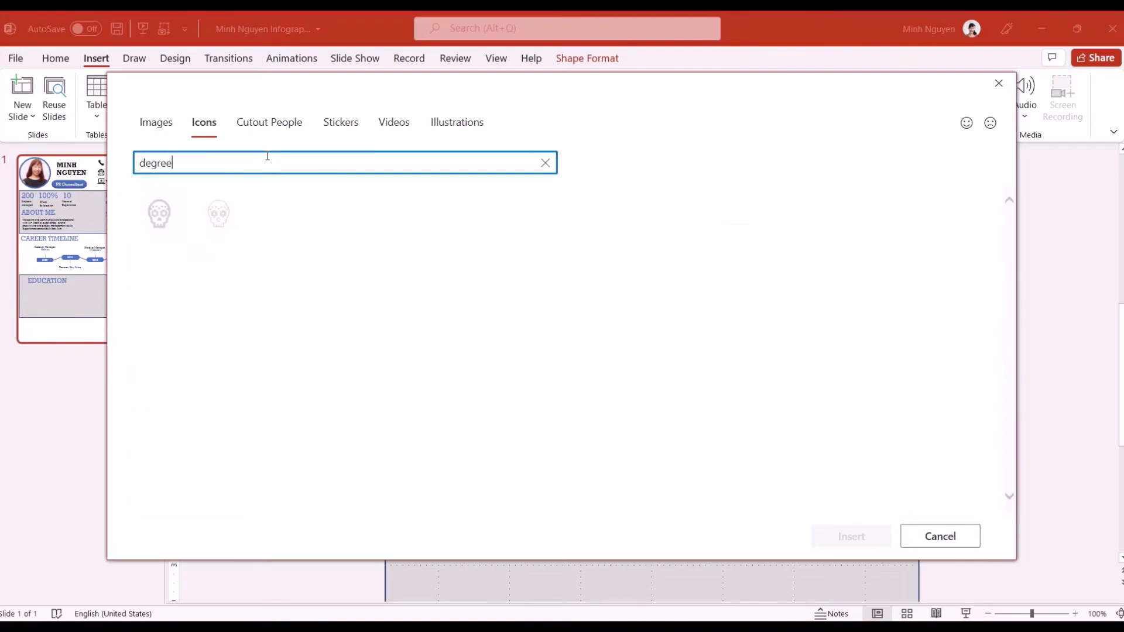
click(168, 216)
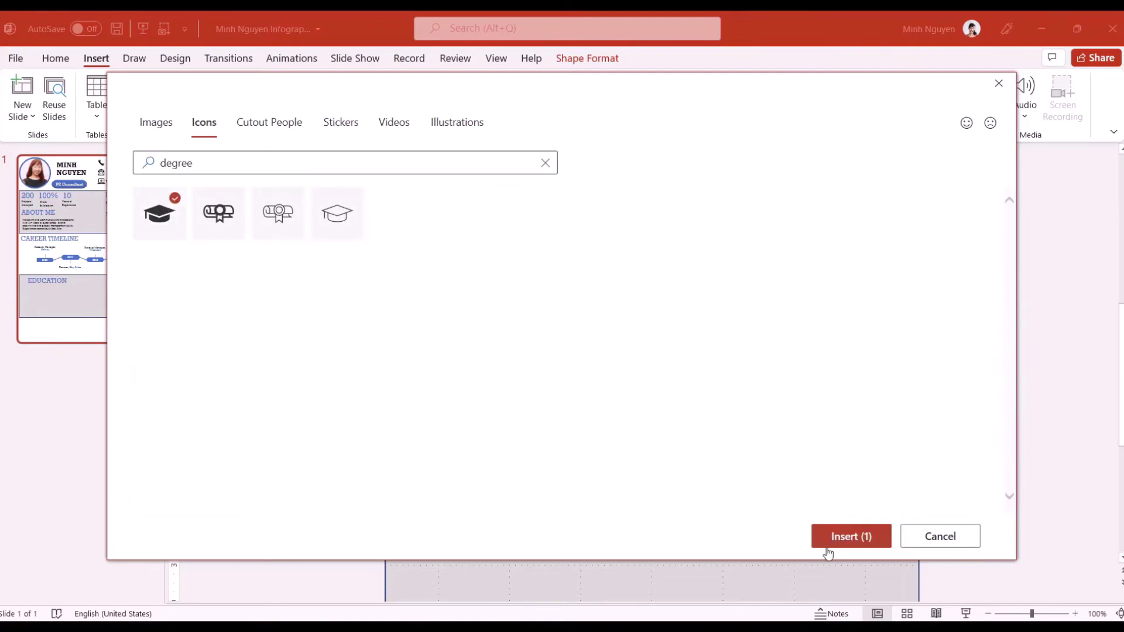
click(843, 537)
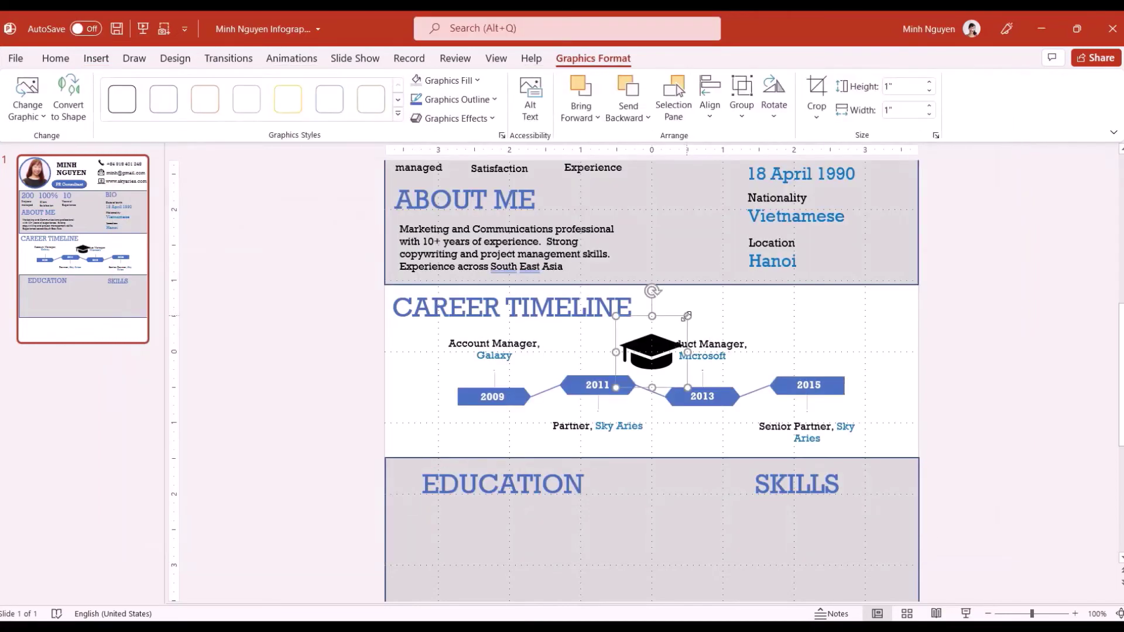
drag(688, 316, 420, 466)
click(417, 529)
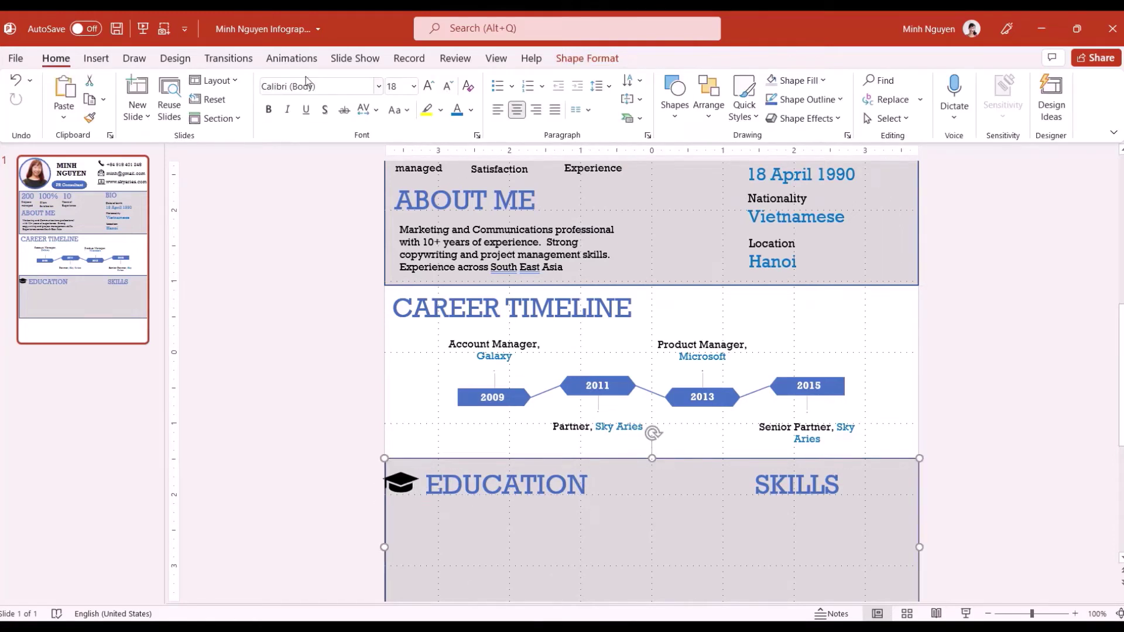
Search the icon library for an achievement icon after 'skills' finds nothing
click(97, 59)
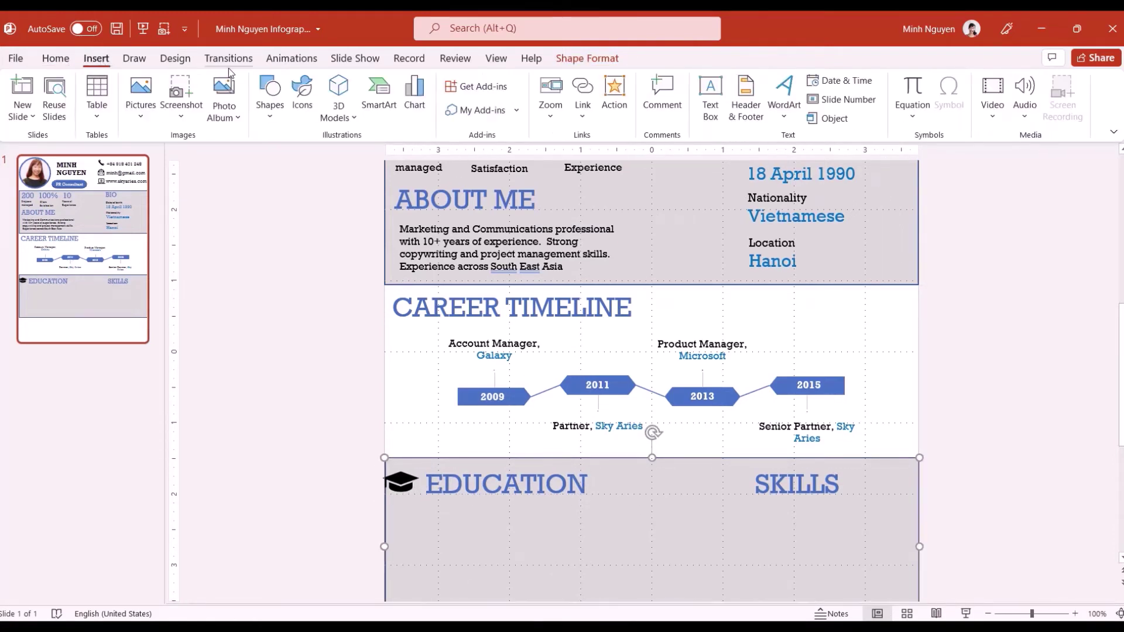
click(289, 100)
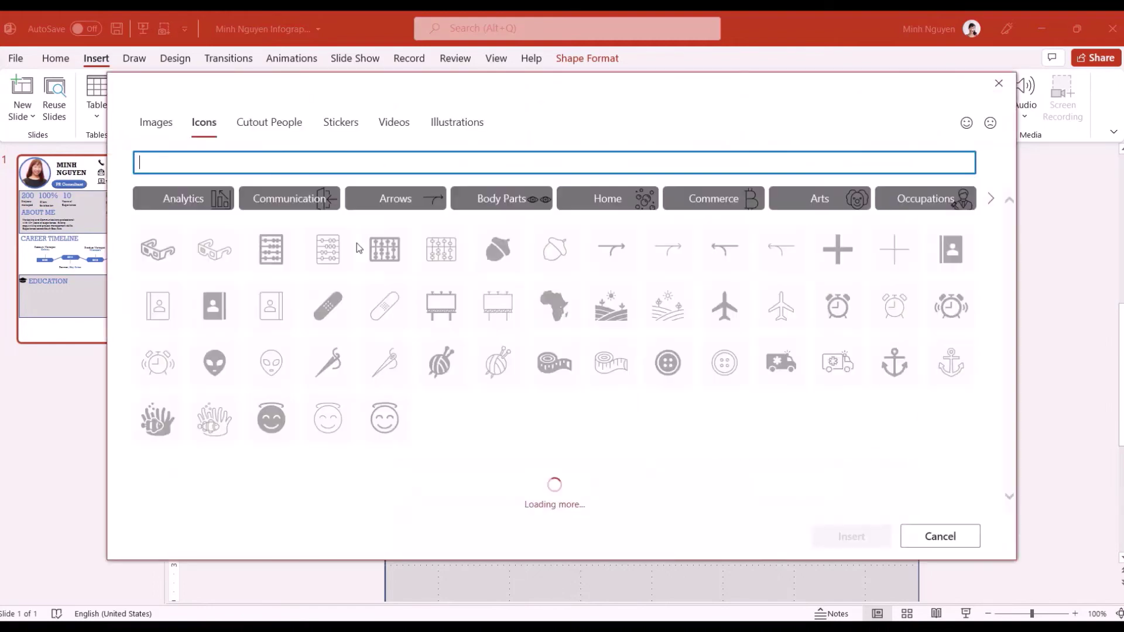
text(skills)
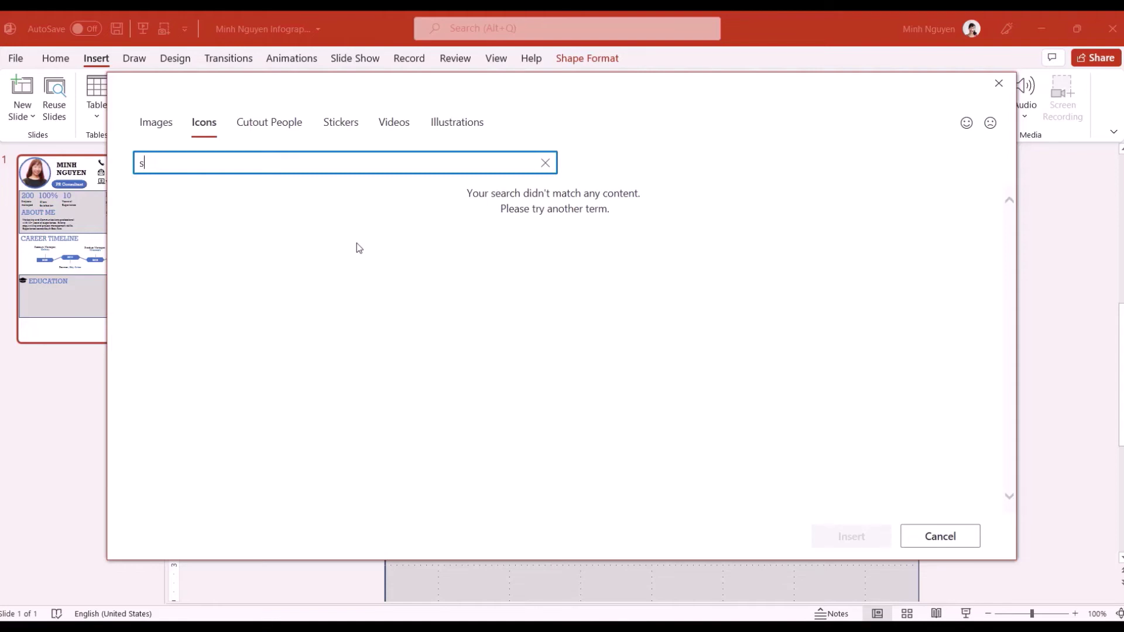
key(BackSpace)
text(ahice)
text(vement)
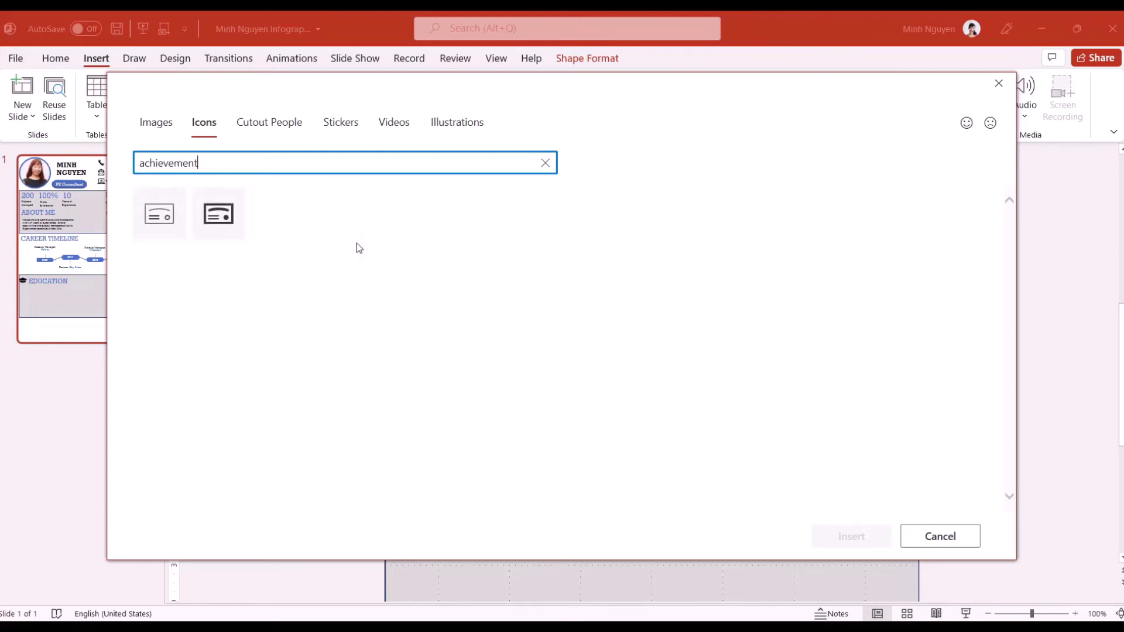
key(BackSpace)
text(e)
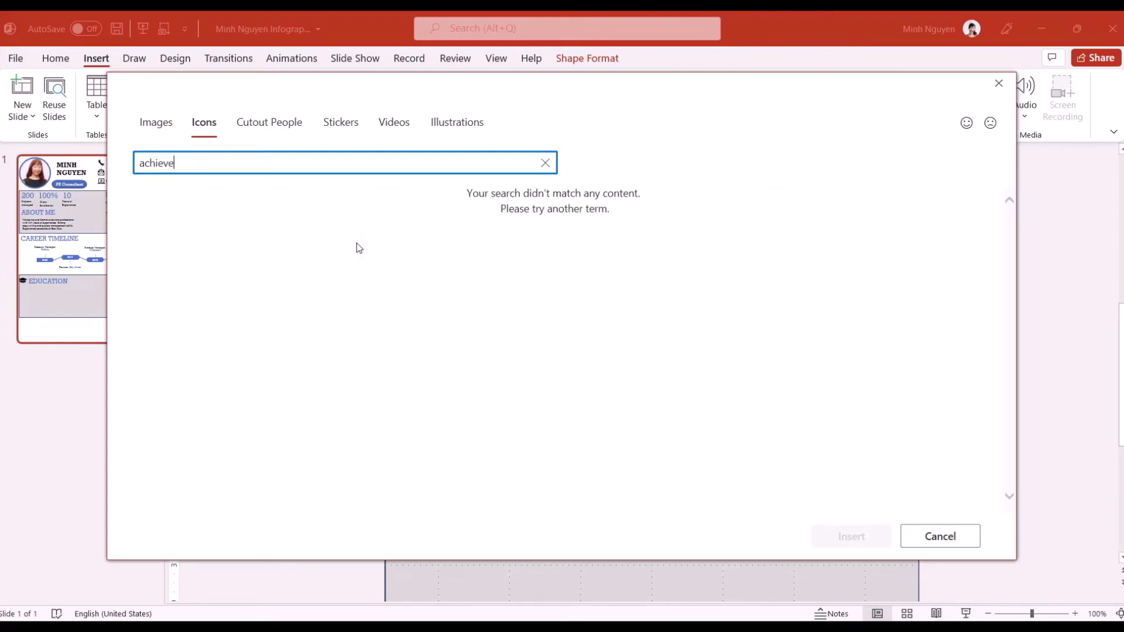
Insert the award ribbon icon and place it left of the SKILLS heading
click(166, 282)
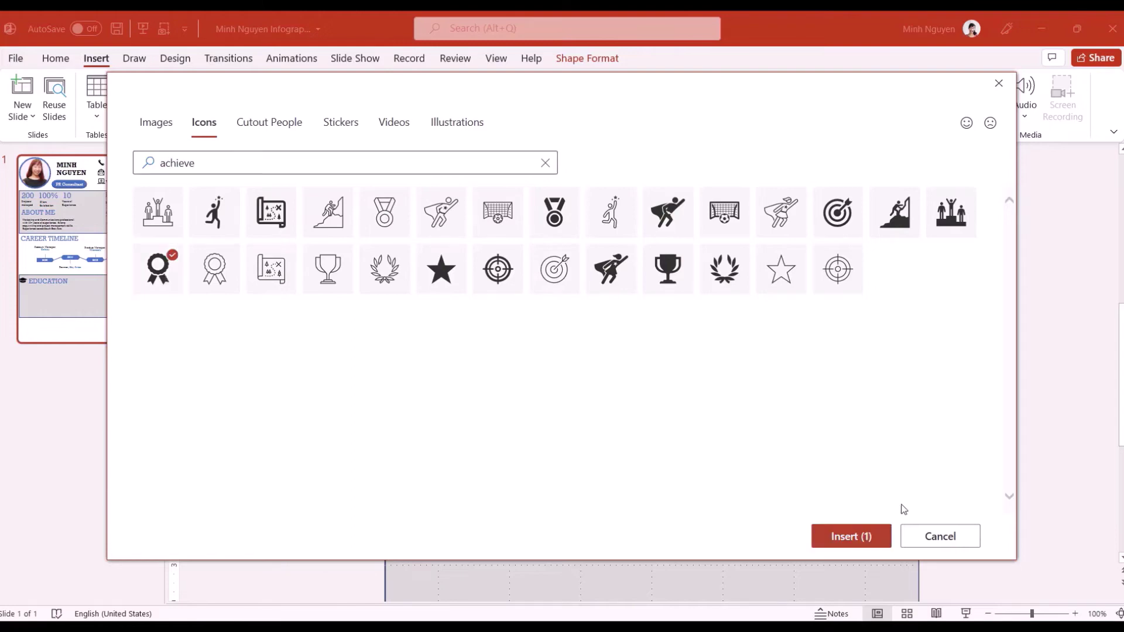
click(851, 535)
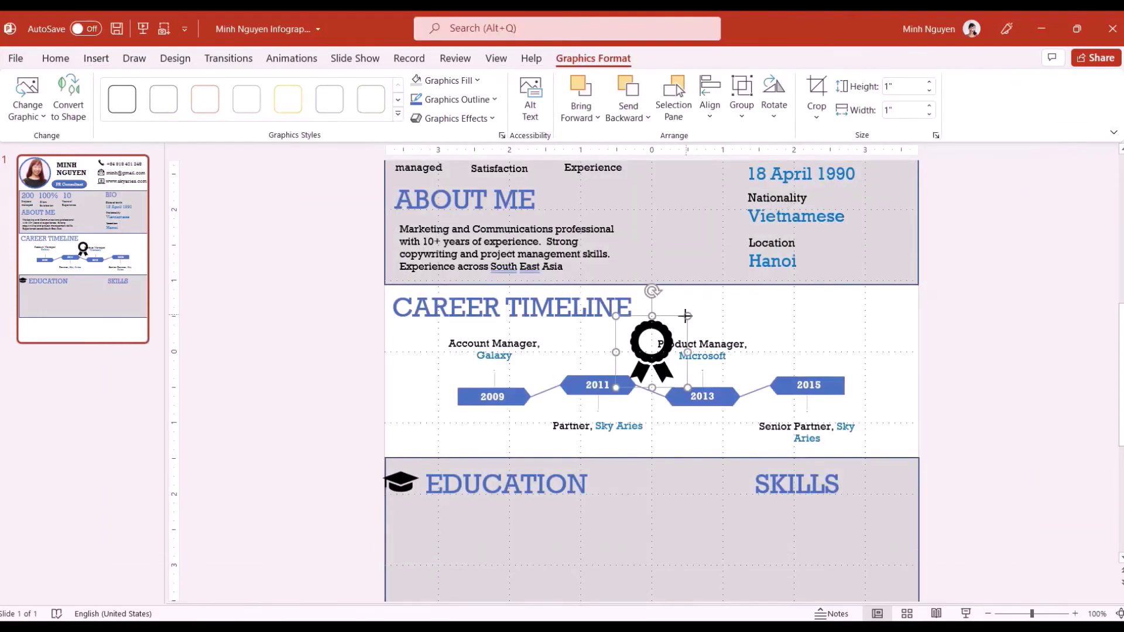
drag(643, 333, 742, 465)
click(761, 486)
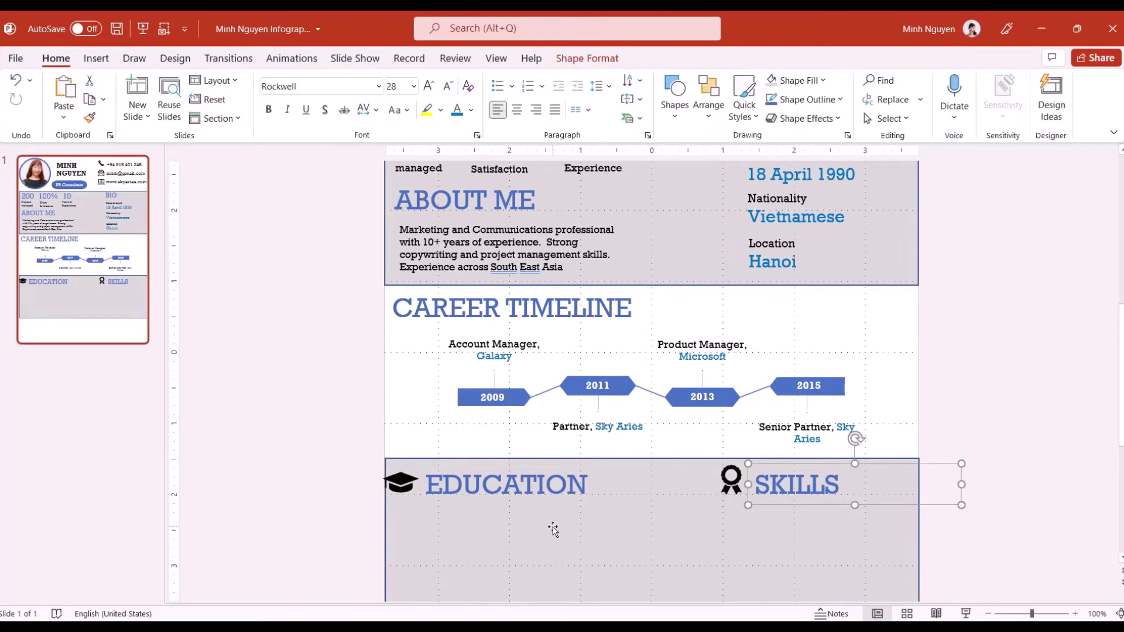
scroll(553, 529, down, 3)
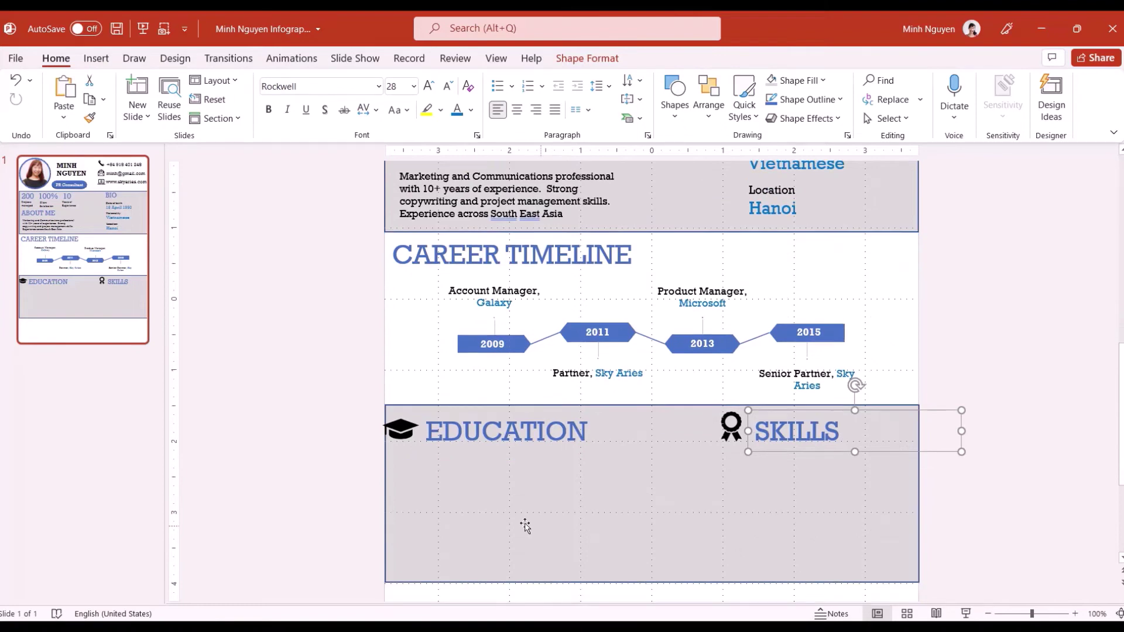
click(507, 518)
Insert a Vertical Accent List SmartArt graphic from the List layouts
click(94, 59)
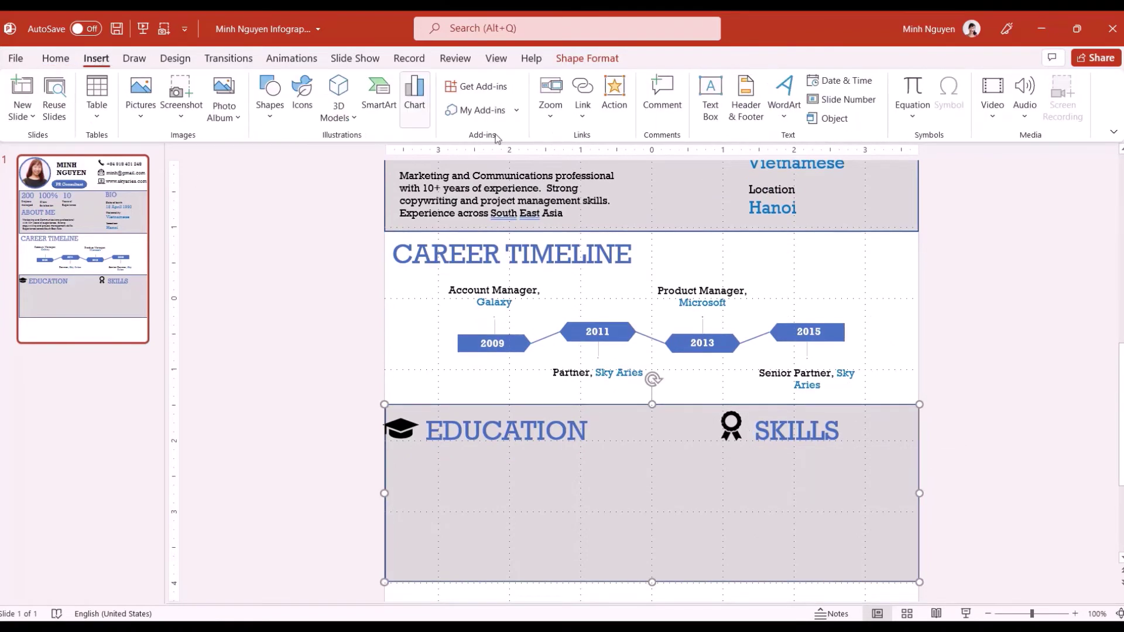
click(379, 97)
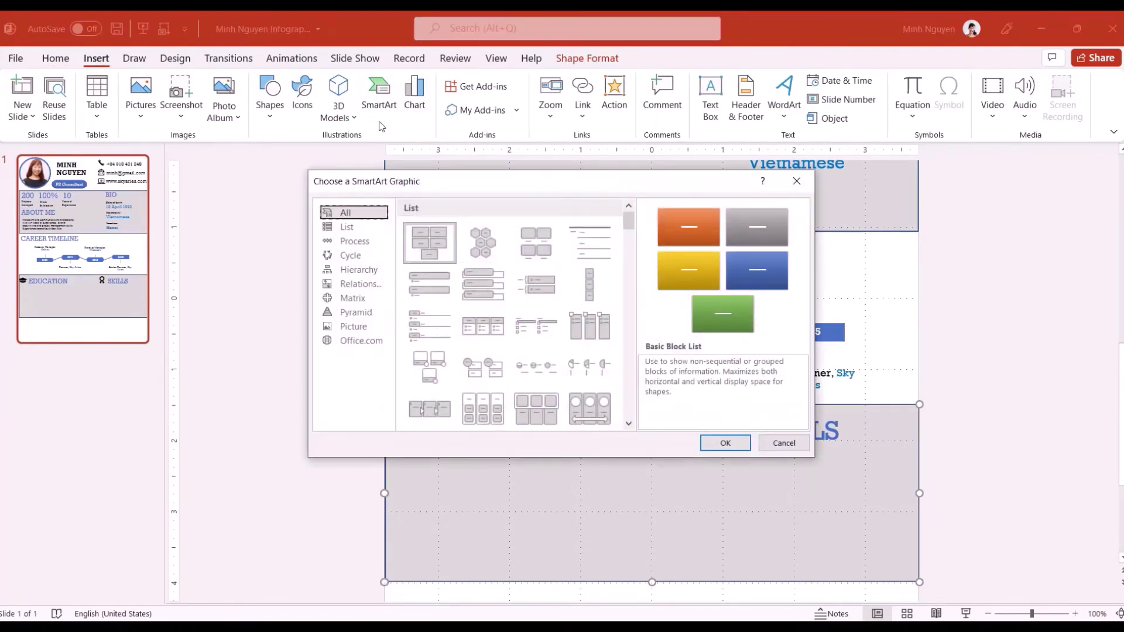
click(348, 229)
scroll(551, 322, down, 5)
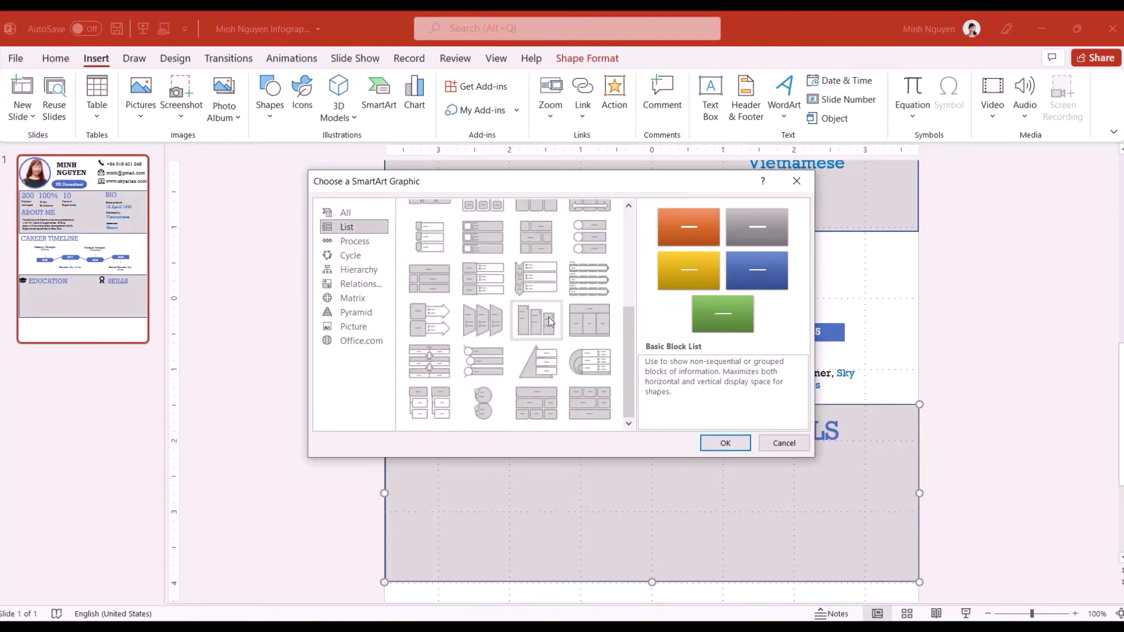
click(586, 285)
click(723, 443)
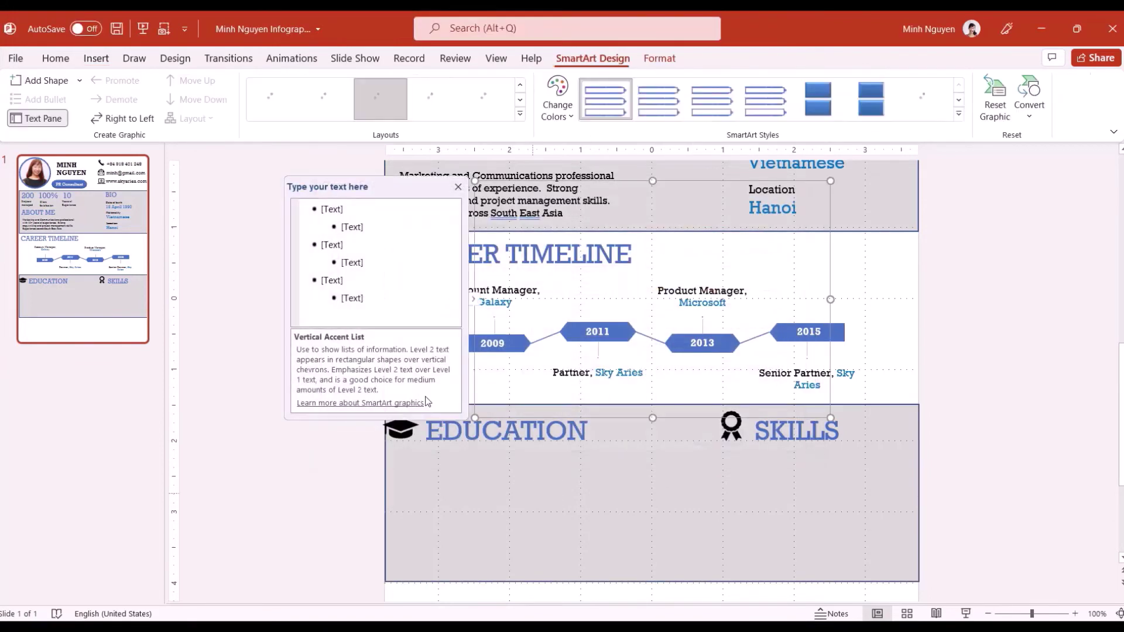
Enter '2013 – MBA, National University of Singapore' and '2009 – Bachelor of Commerce, RMIT Vietnam', removing empty entries
click(345, 212)
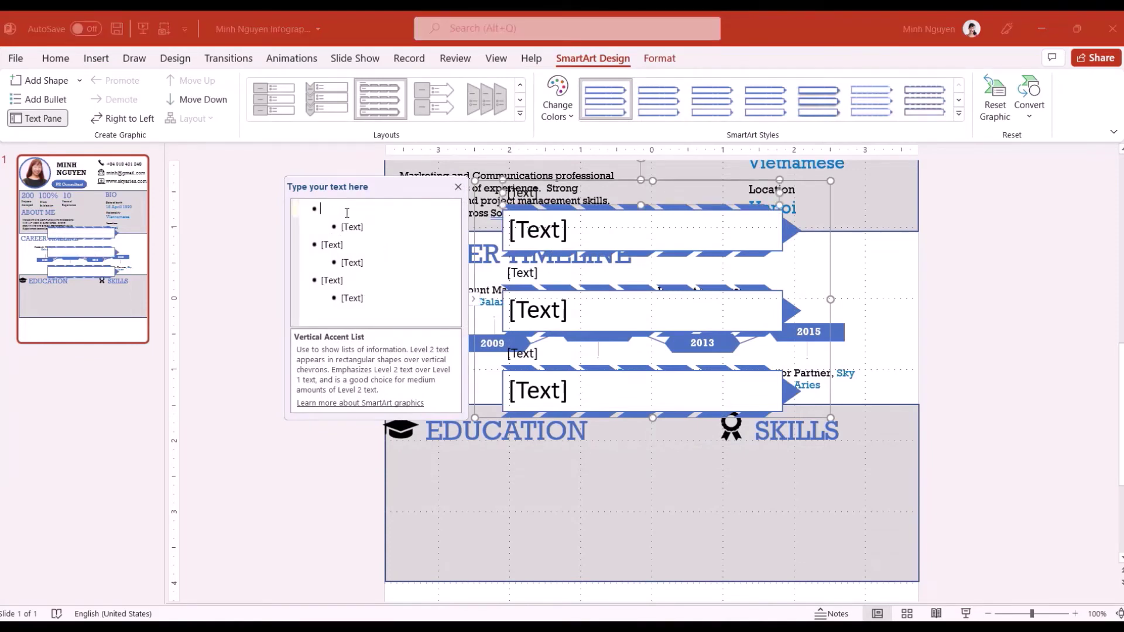
mouse_move(388, 10)
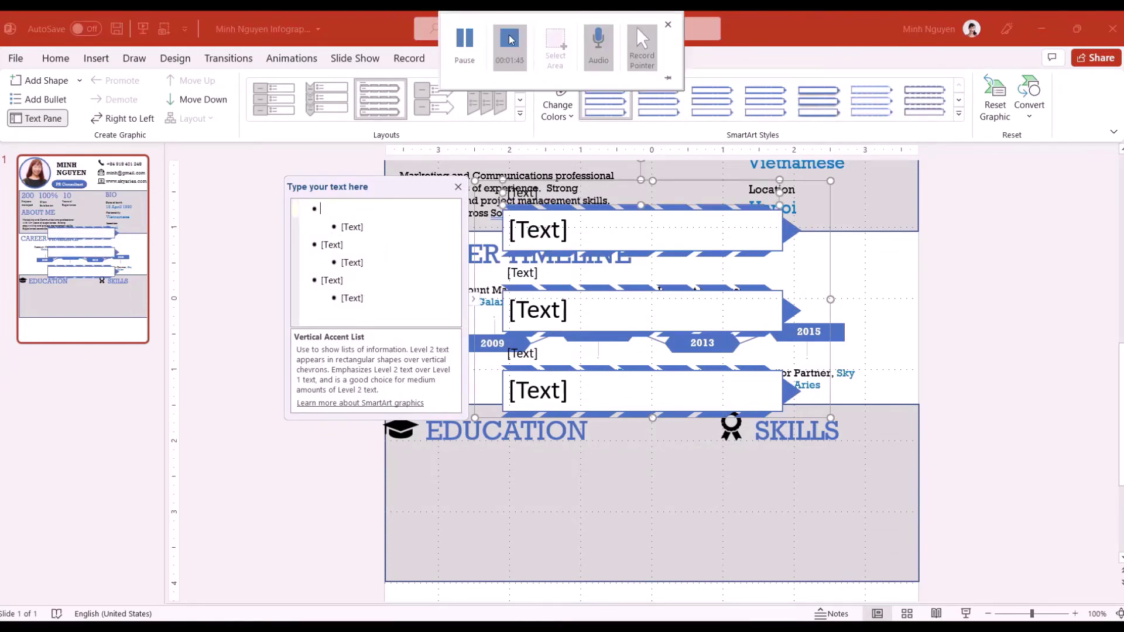
text(2013)
click(351, 227)
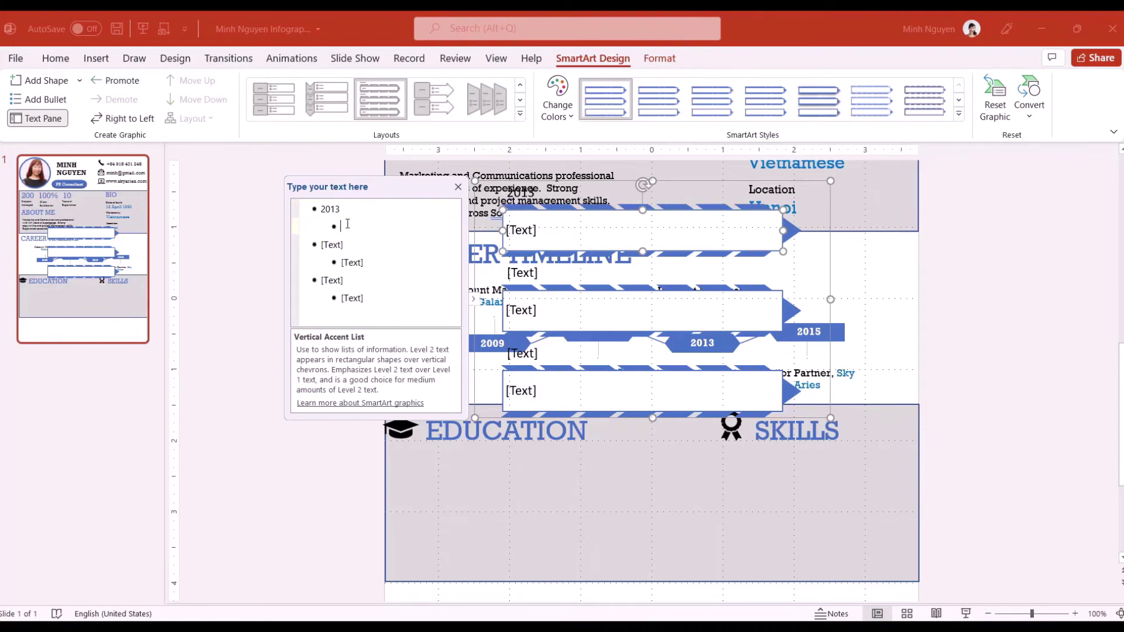
text(MBA, National University of Singapore)
click(331, 257)
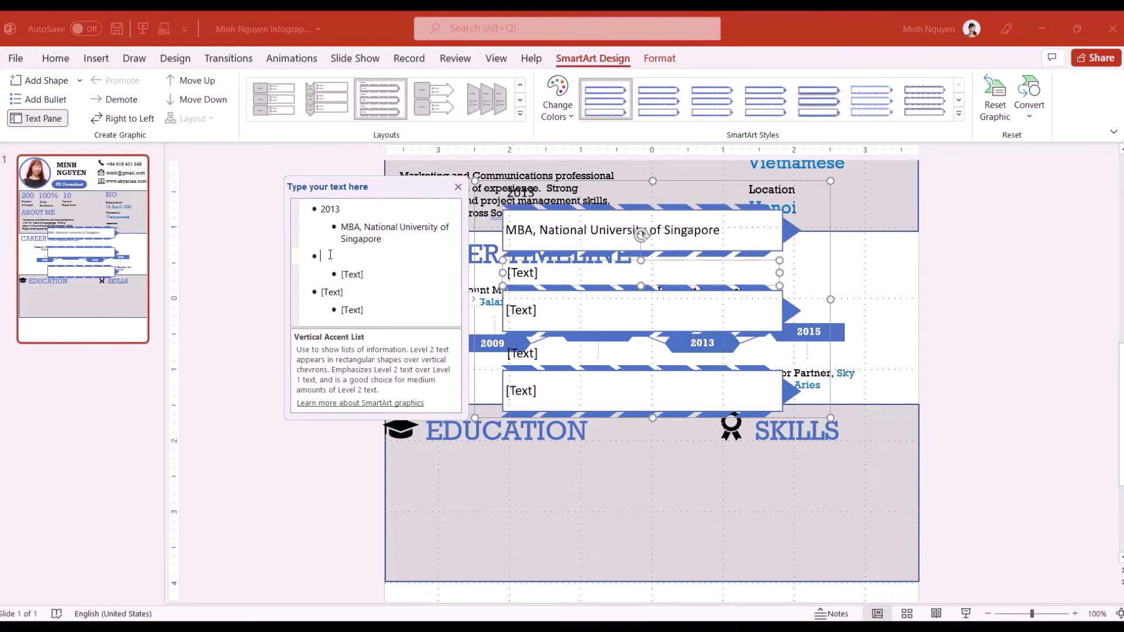
text(2009)
click(354, 270)
text(Bachelor of Commerce, RMIT Vietnam)
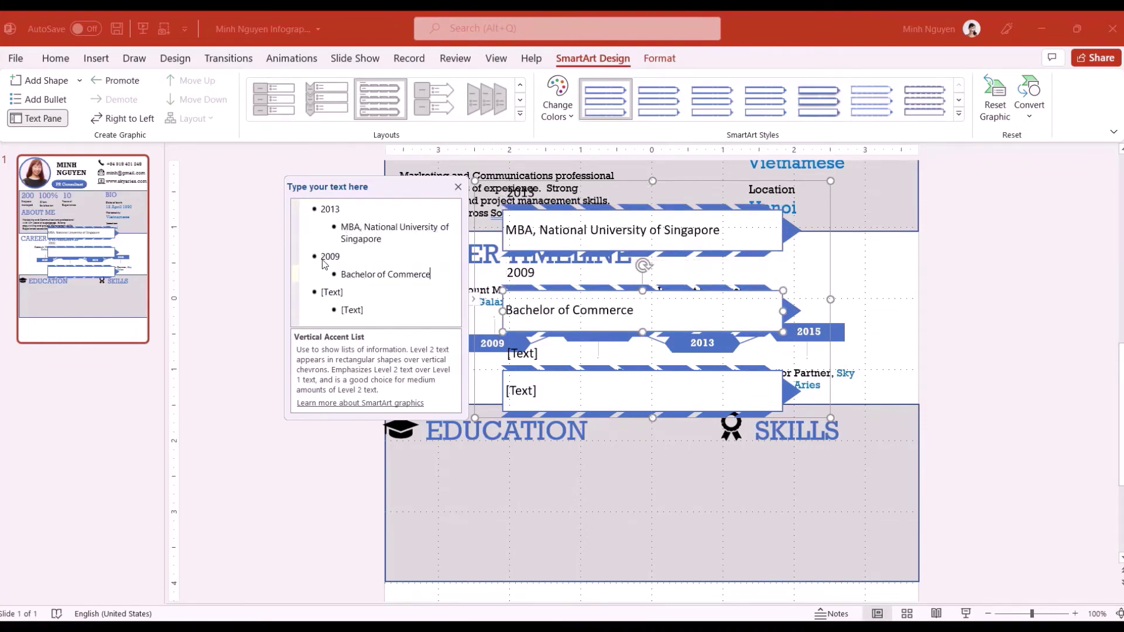
key(Delete)
key(Delete)
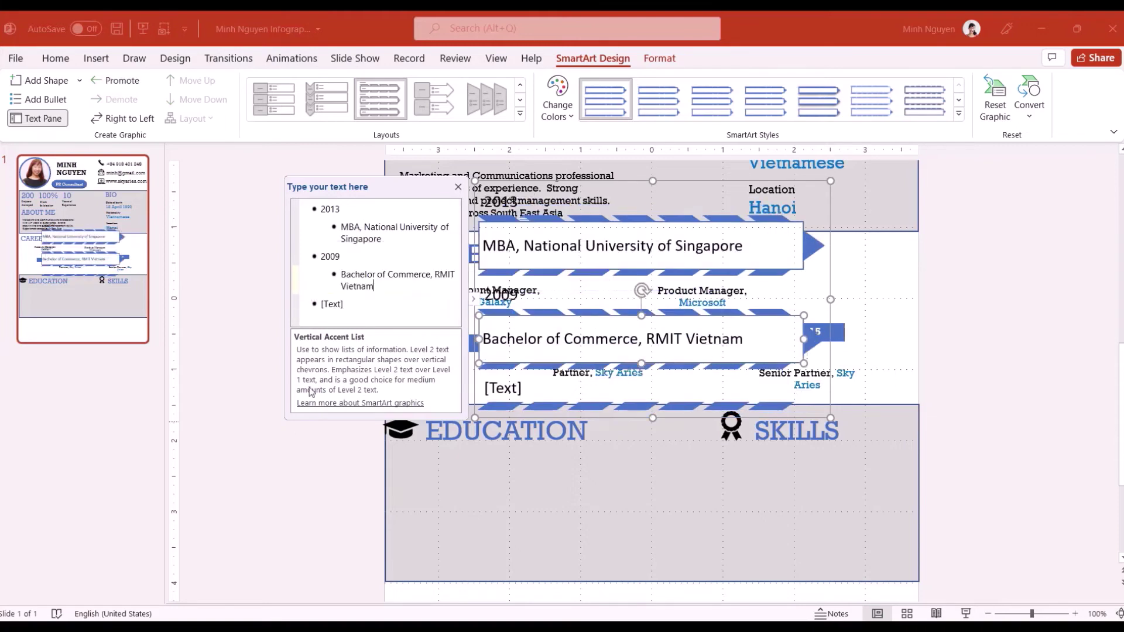
Fit the list into the Education section's left half and set its text to Rockwell
drag(642, 182, 503, 362)
drag(334, 361, 486, 430)
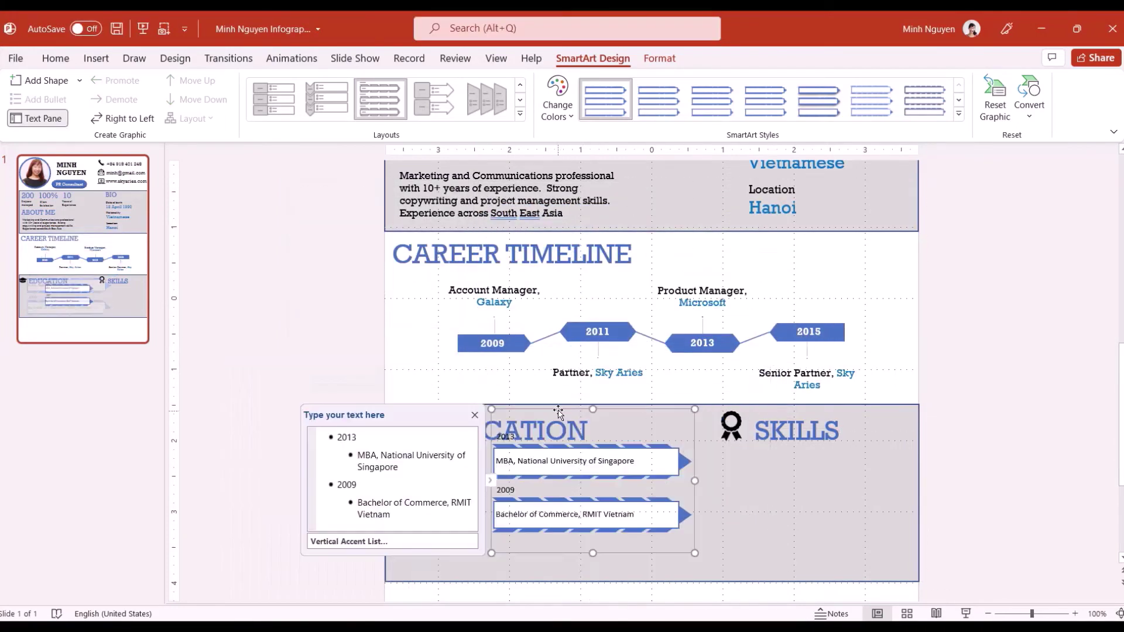
drag(585, 432, 500, 433)
key(ctrl+a)
click(55, 58)
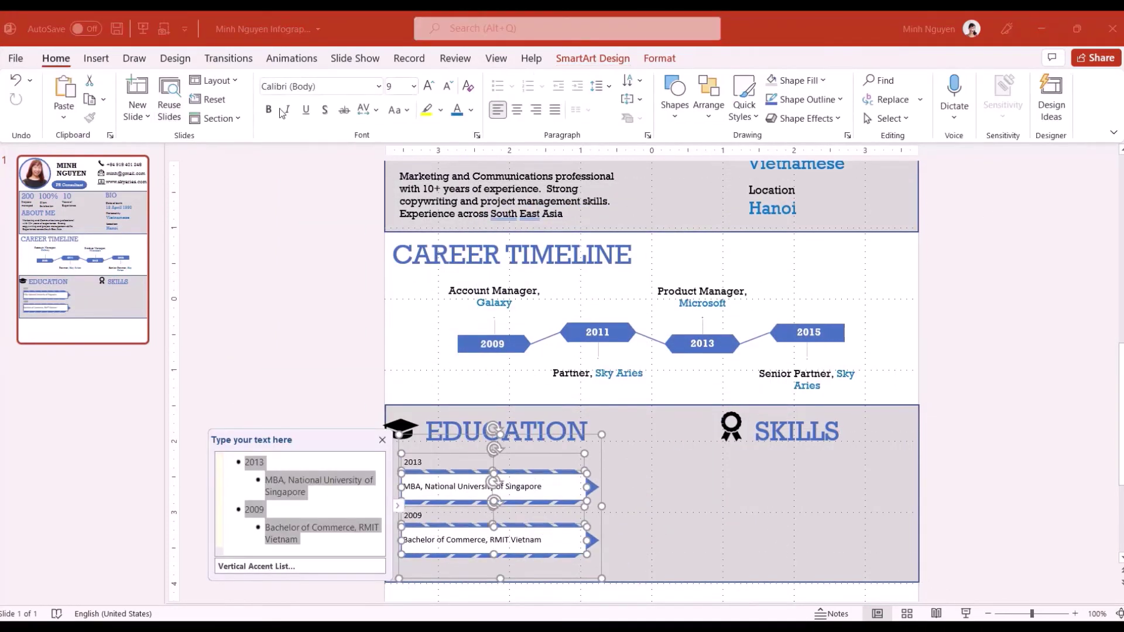
click(379, 86)
click(331, 194)
click(718, 503)
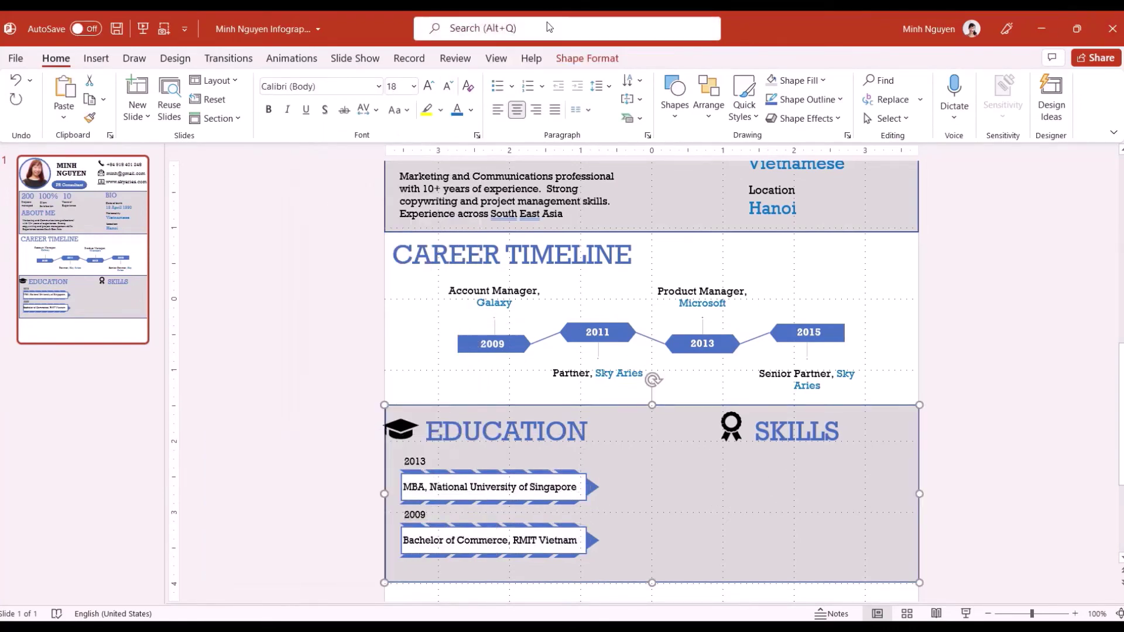
scroll(762, 503, up, 5)
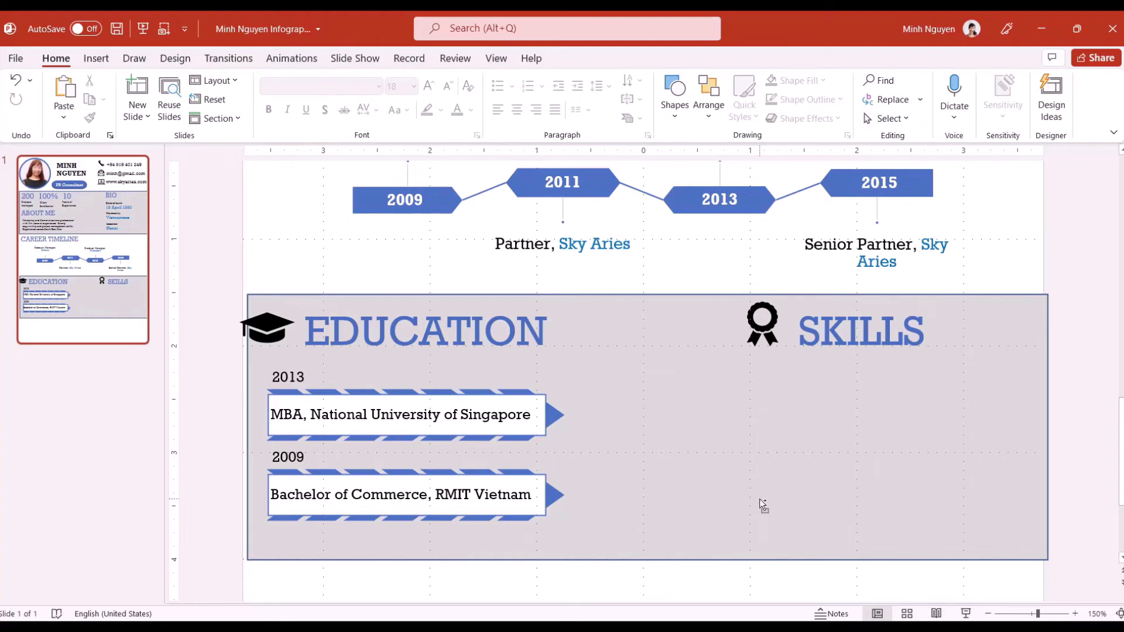
Paste the Copywriting label just beneath the SKILLS heading
key(ctrl+v)
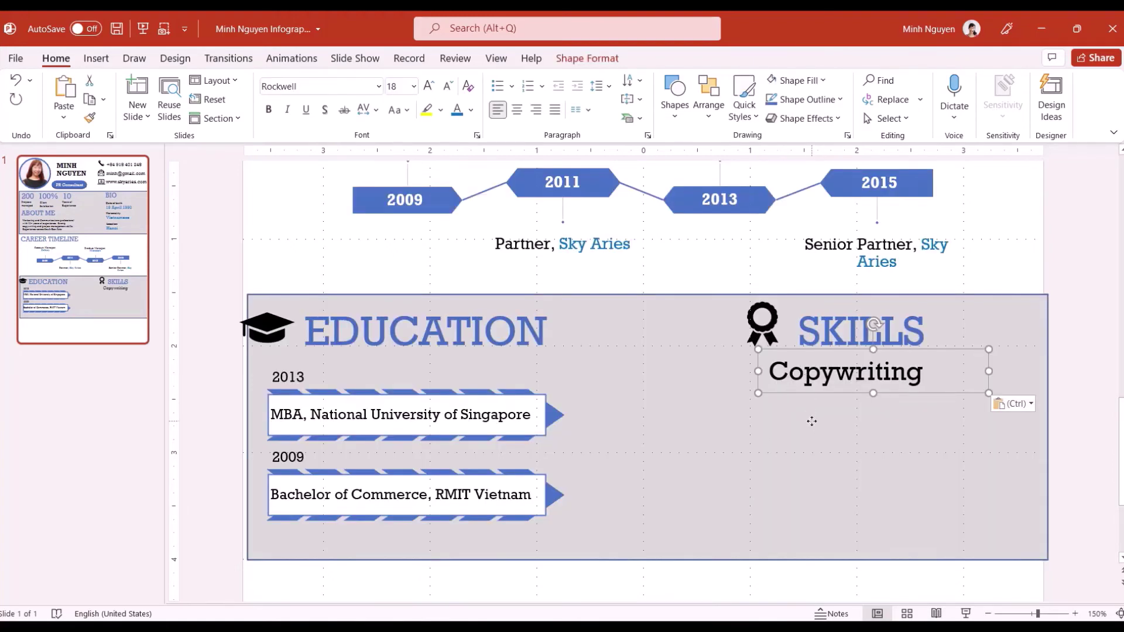
click(812, 423)
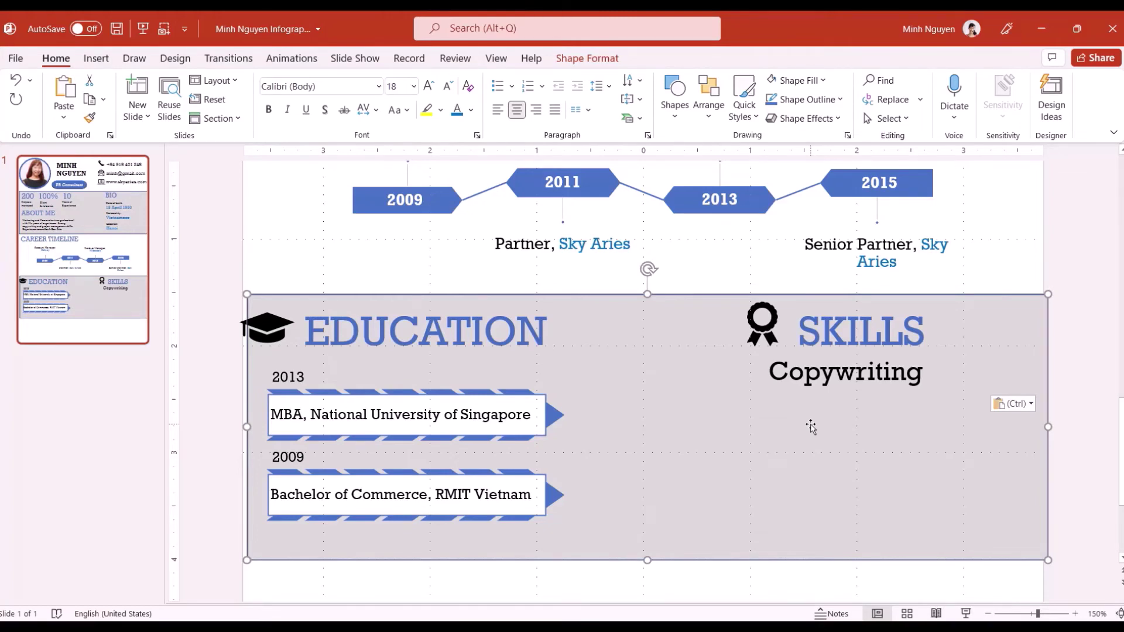
click(98, 59)
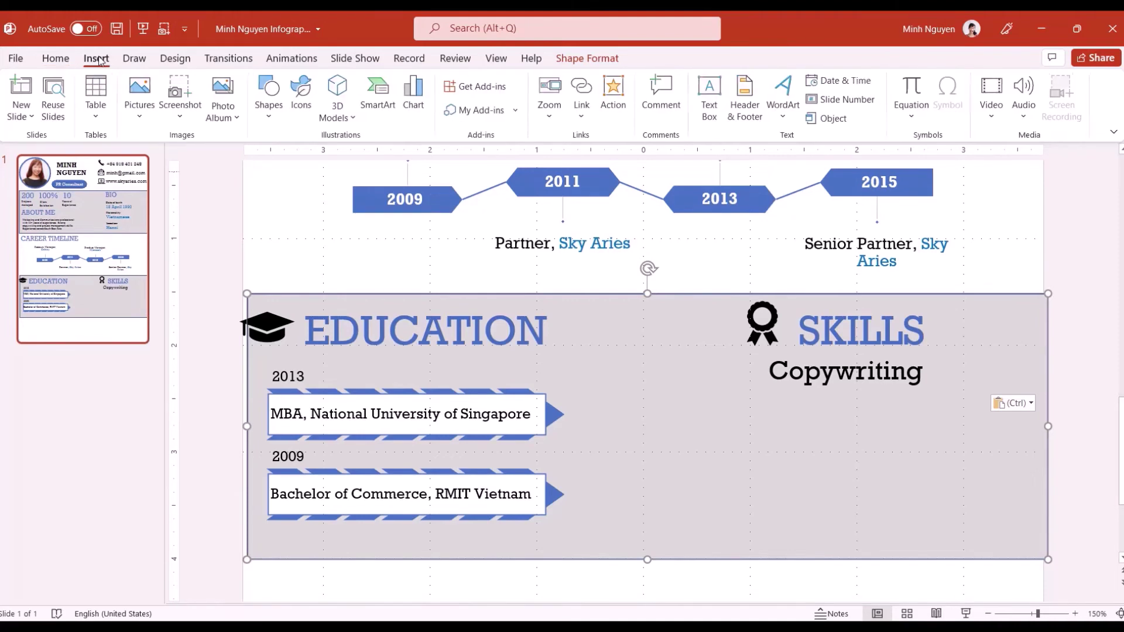
Draw a small blue oval circle below Copywriting and nudge it into place
click(270, 97)
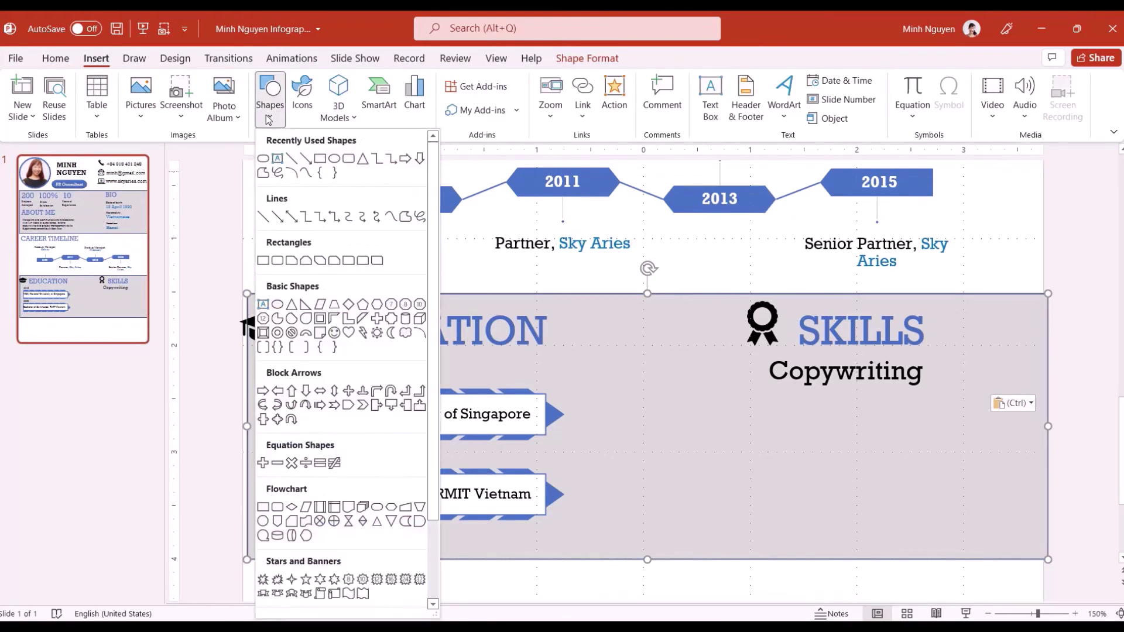
click(334, 160)
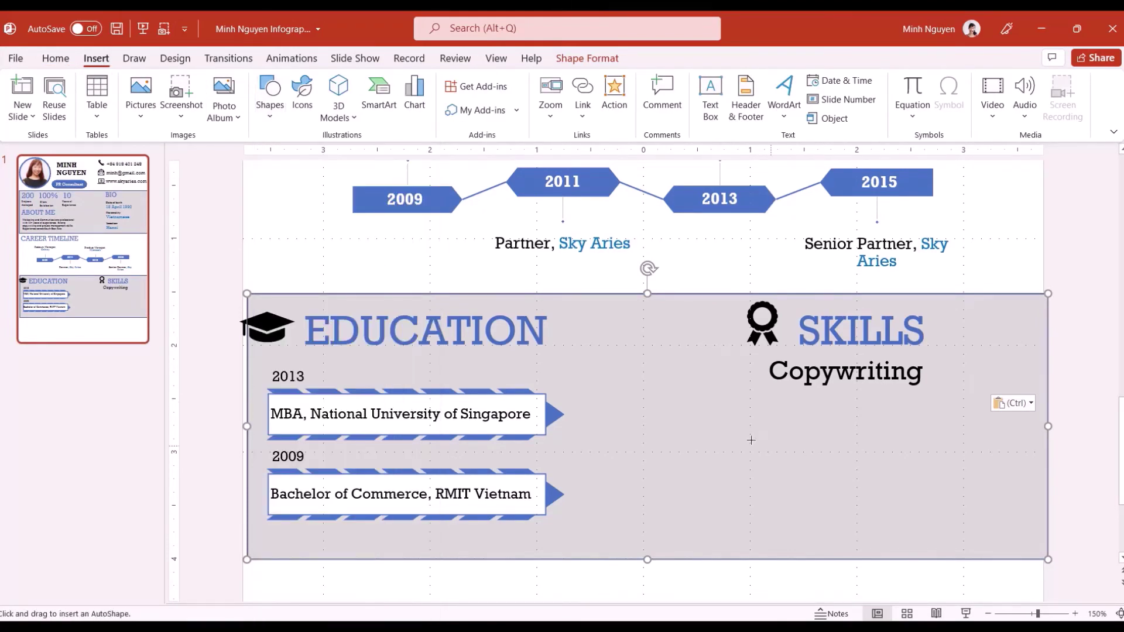
drag(753, 436, 776, 457)
scroll(830, 486, up, 5)
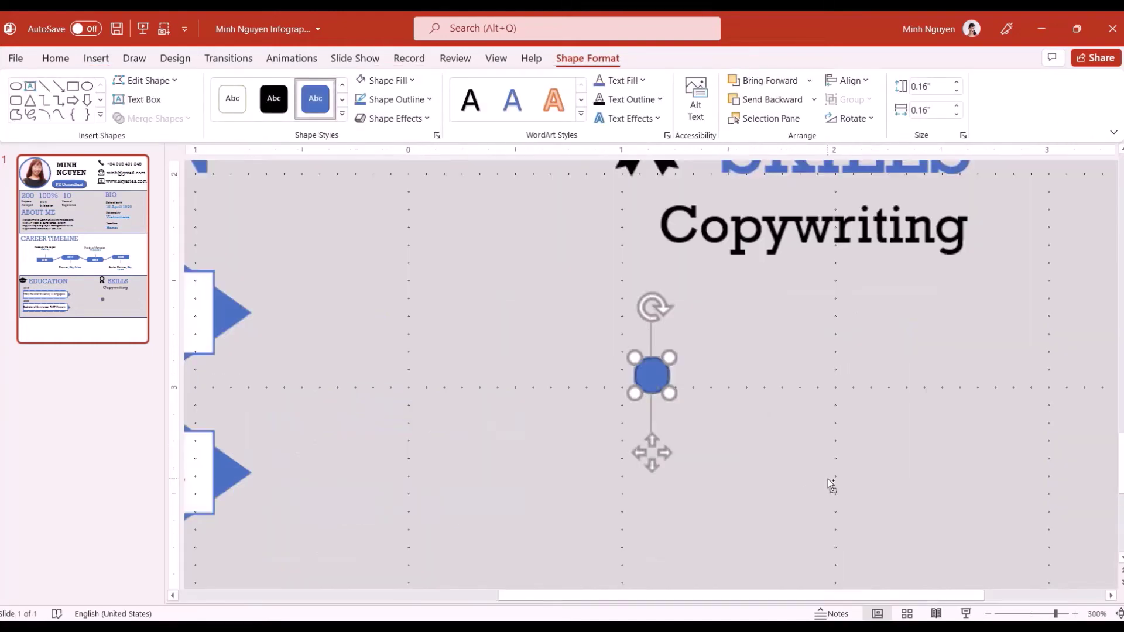
drag(651, 372, 644, 370)
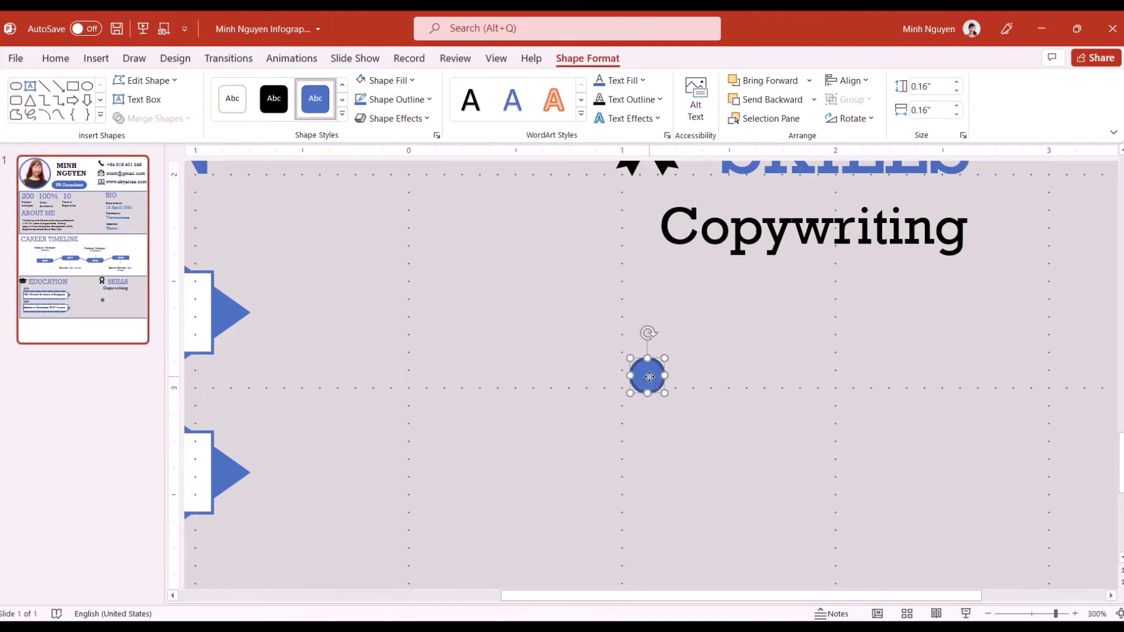
Duplicate the circle and Ctrl-drag copies to extend the row to ten circles
key(ctrl+d)
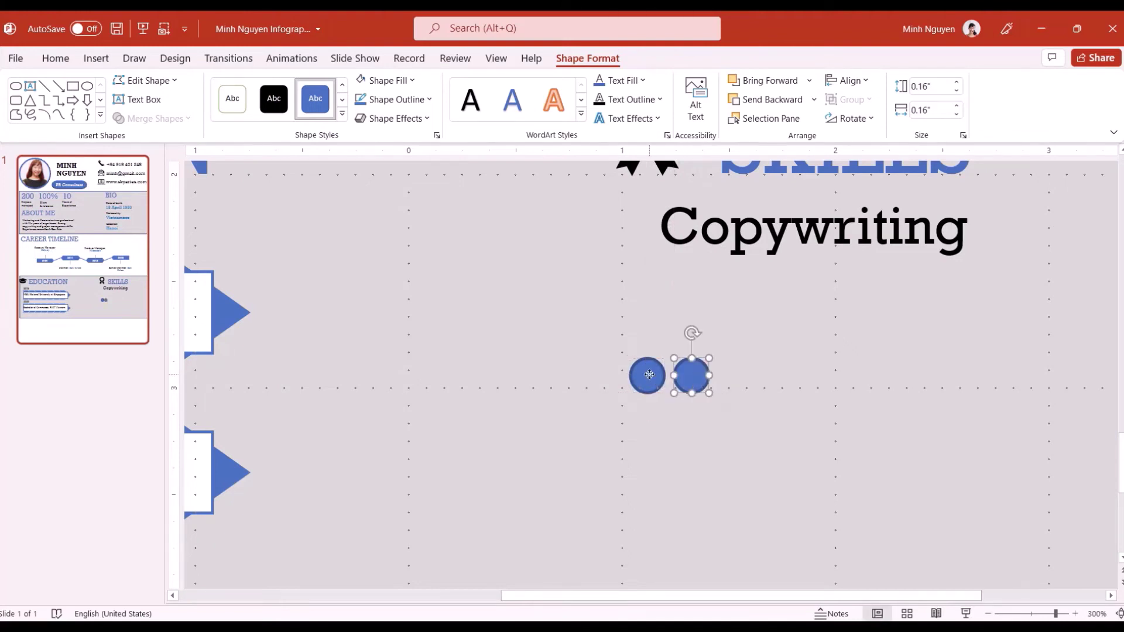
click(647, 375)
click(691, 375)
click(647, 375)
shift+click(691, 375)
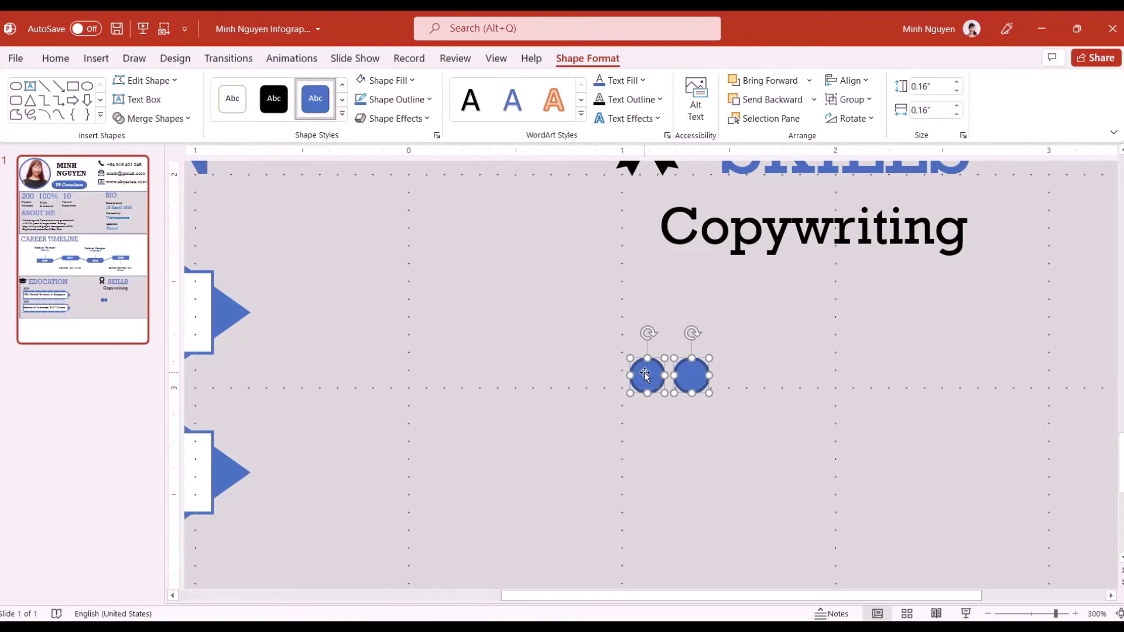
drag(650, 376, 1002, 379)
Select the first six circles in the rating row
click(935, 428)
click(648, 376)
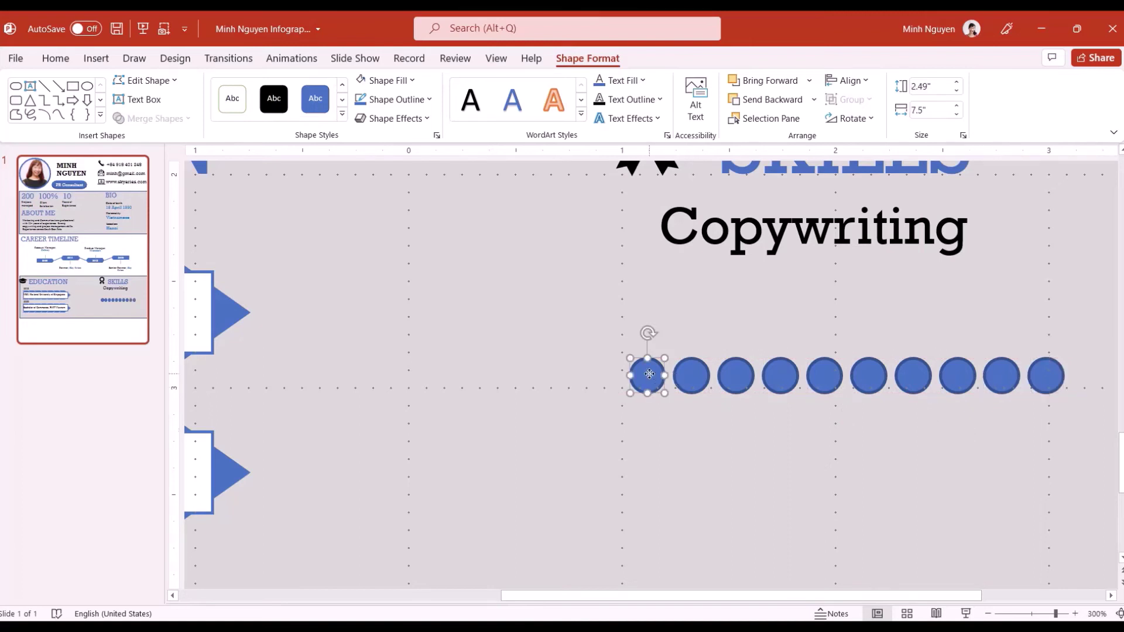
shift+click(693, 377)
shift+click(736, 376)
shift+click(780, 376)
shift+click(824, 376)
shift+click(869, 376)
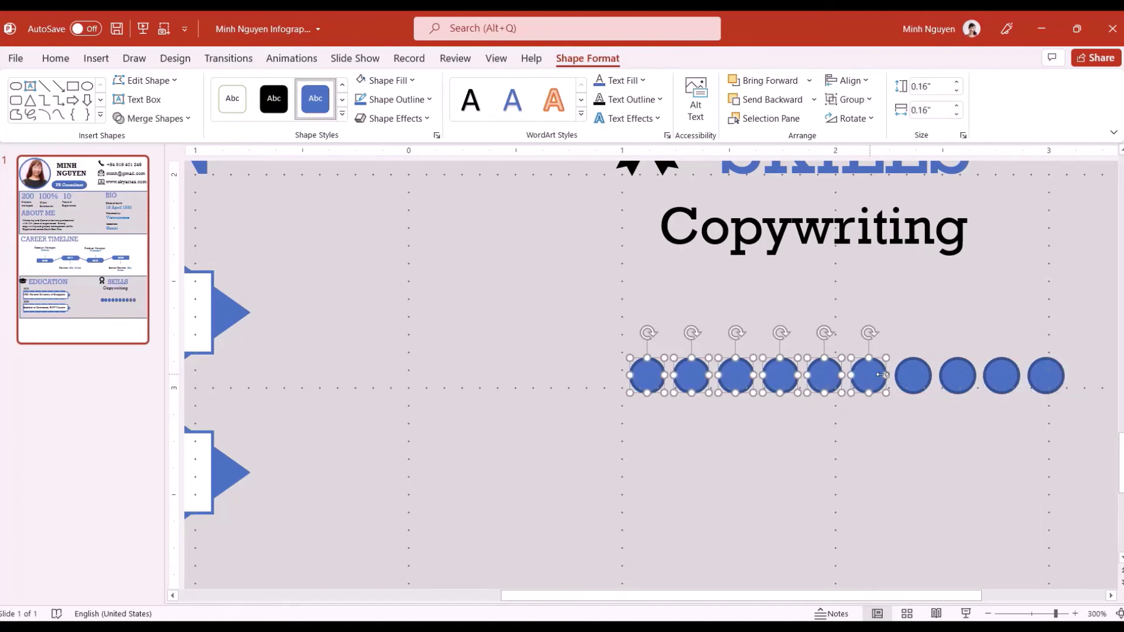
Group all ten circles and move the row up just under Copywriting
shift+click(913, 376)
shift+click(958, 377)
shift+click(1003, 379)
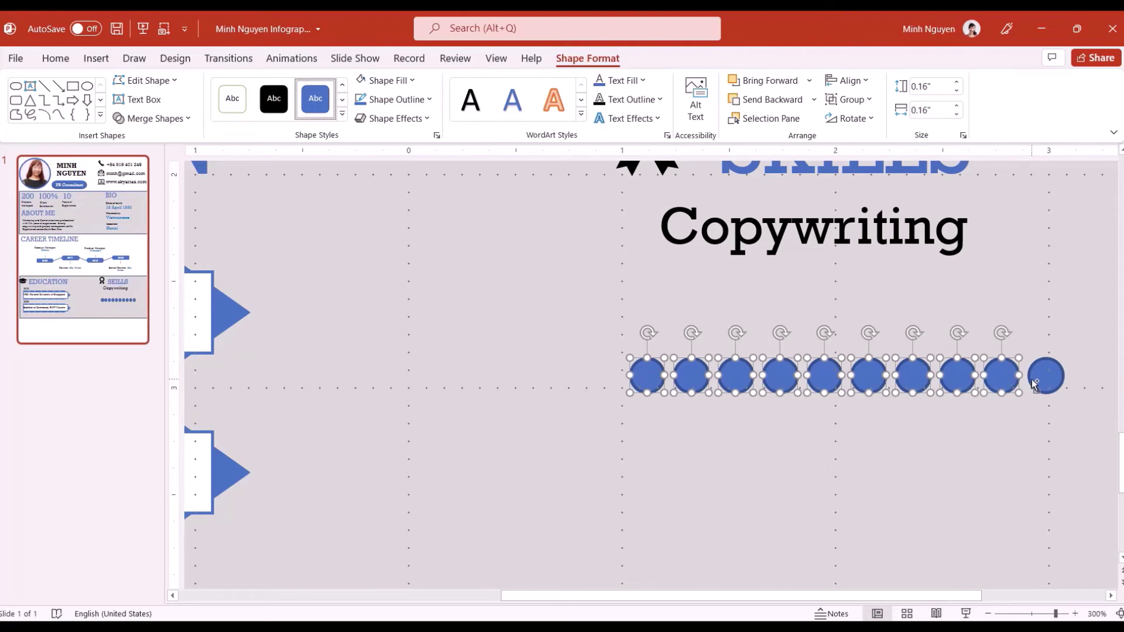
shift+click(1034, 381)
right_click(853, 388)
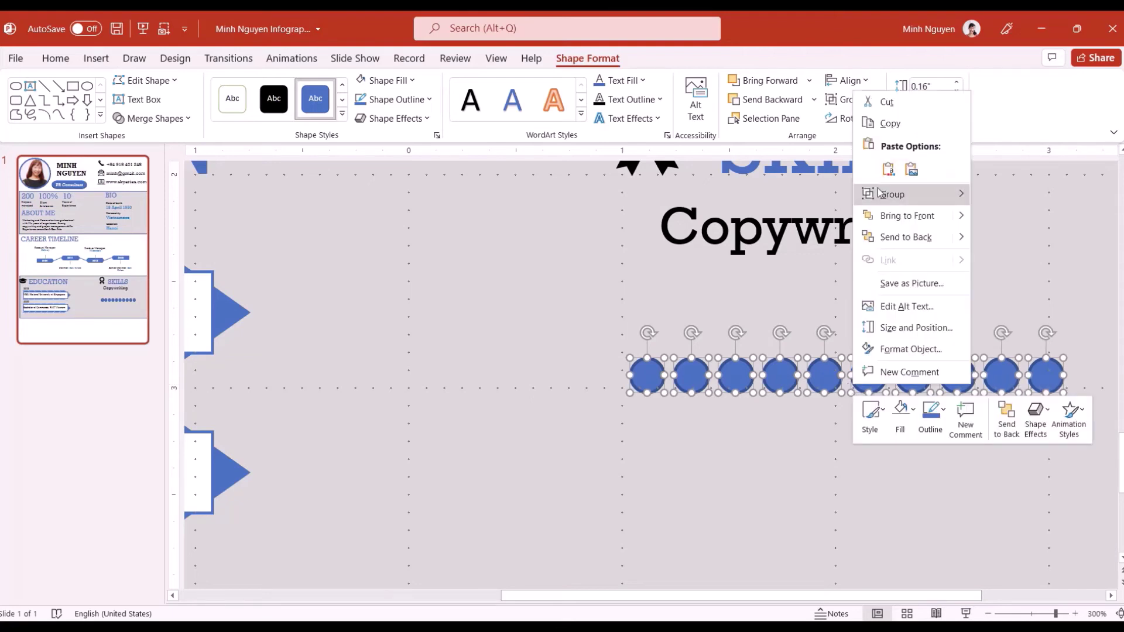
mouse_move(879, 194)
click(1025, 194)
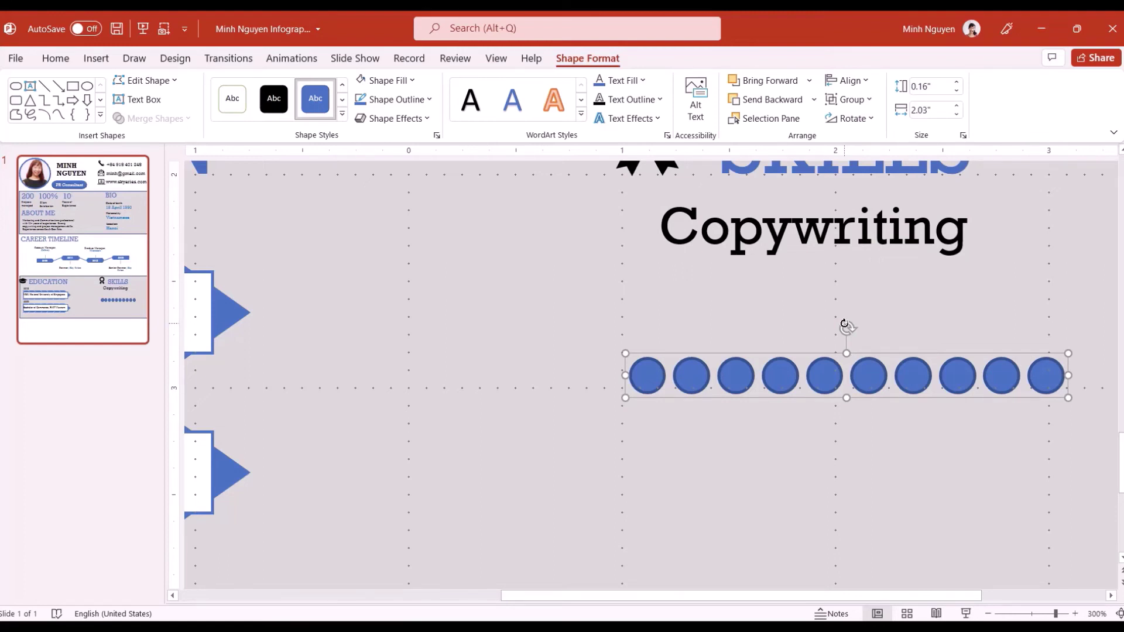
drag(765, 354, 776, 264)
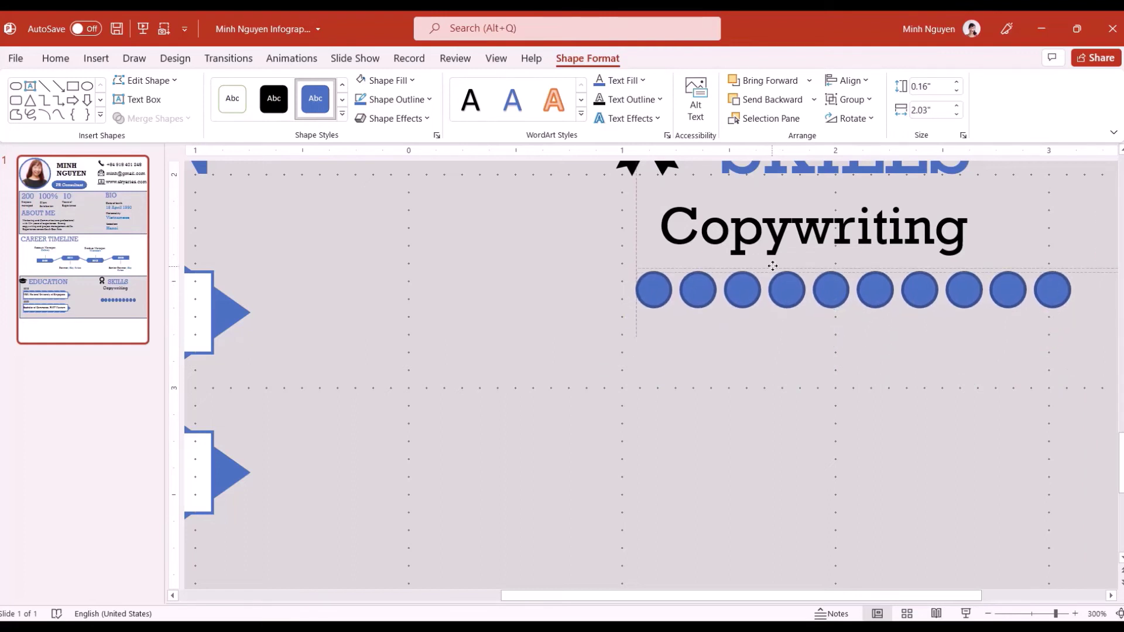
Fill the ninth and tenth circles white to show an eight-of-ten rating
click(1014, 291)
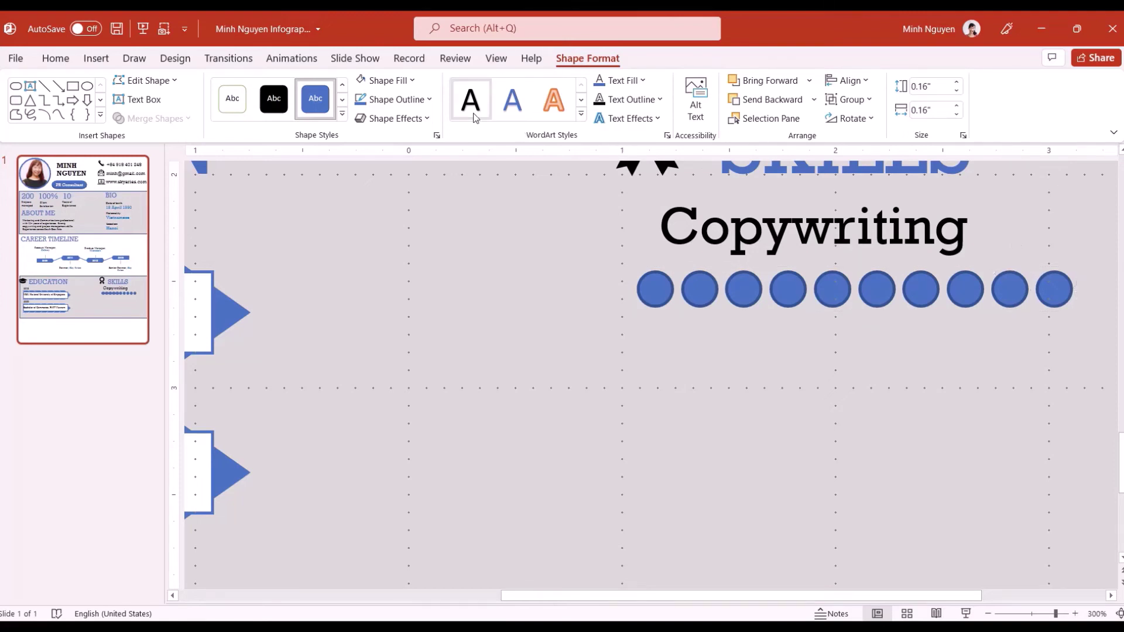
click(414, 81)
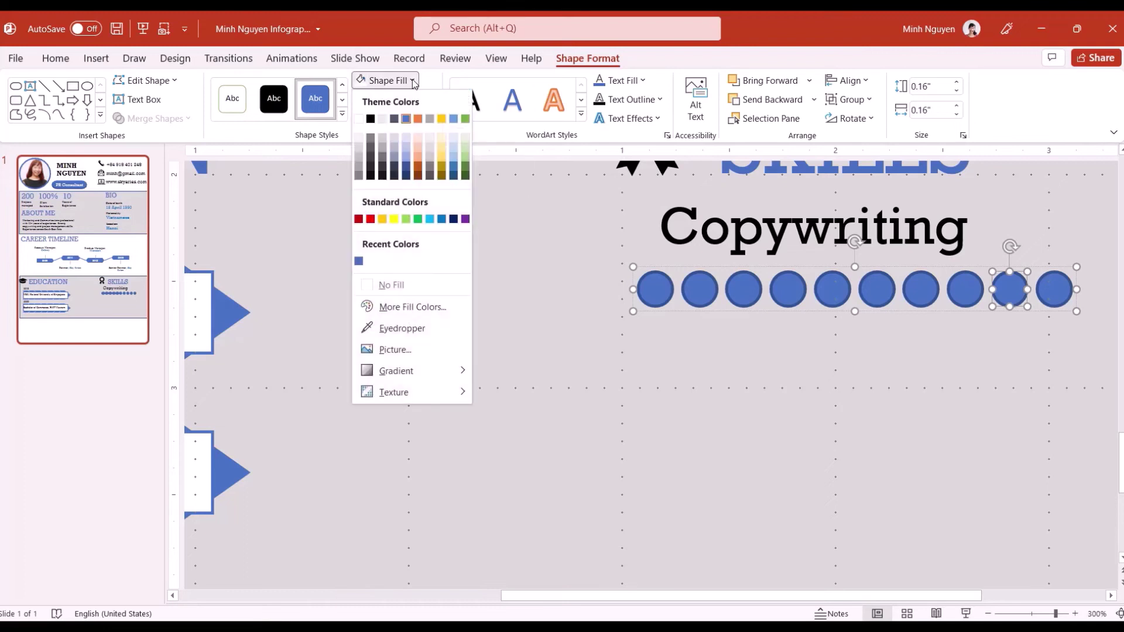
click(360, 119)
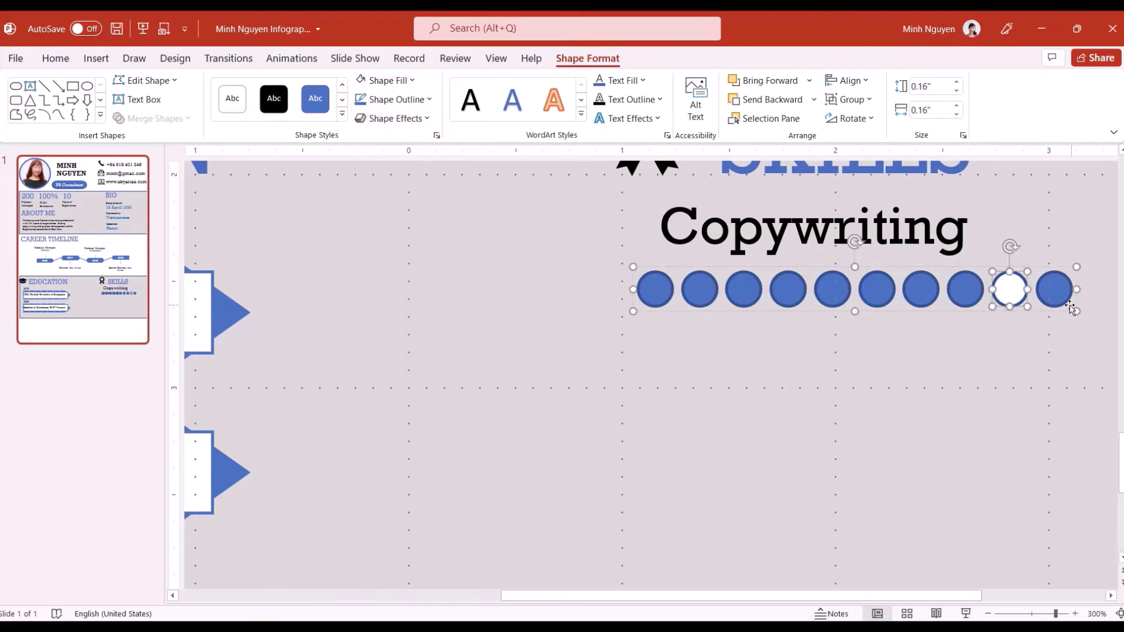
click(1037, 287)
click(381, 81)
click(360, 119)
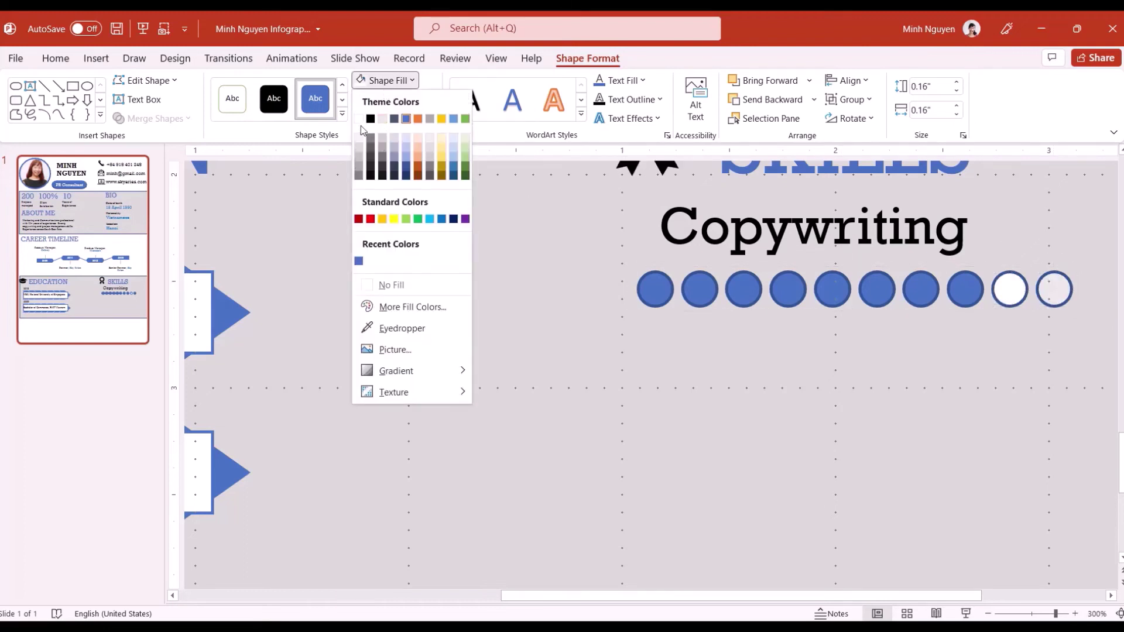
click(855, 344)
click(764, 200)
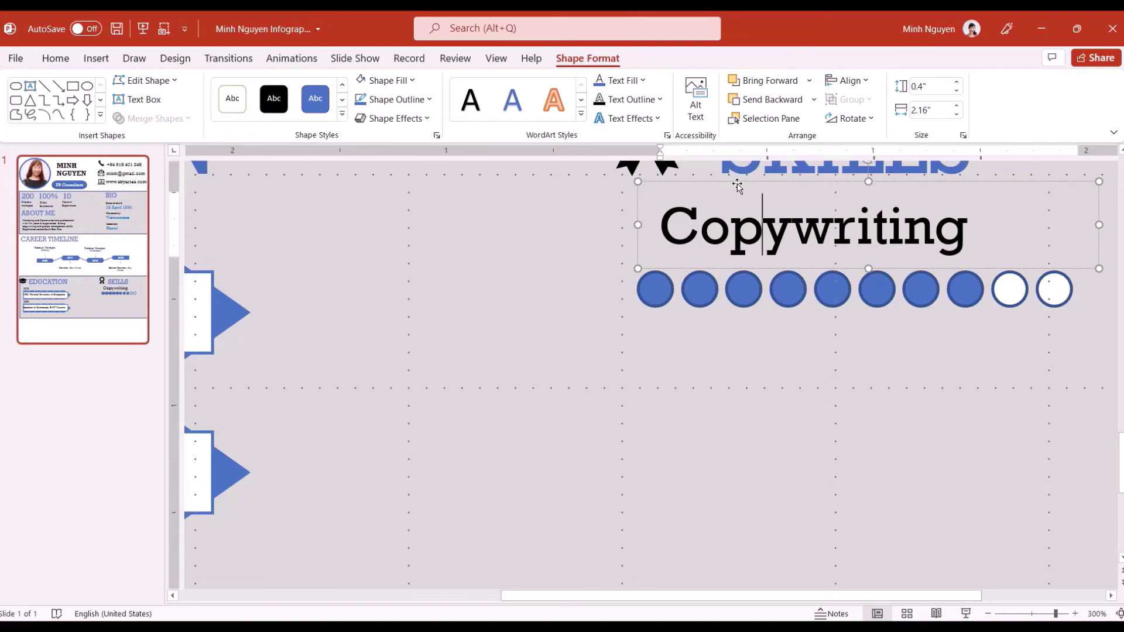
Copy the Copywriting label and circle row to create a Media Relations rating
click(507, 45)
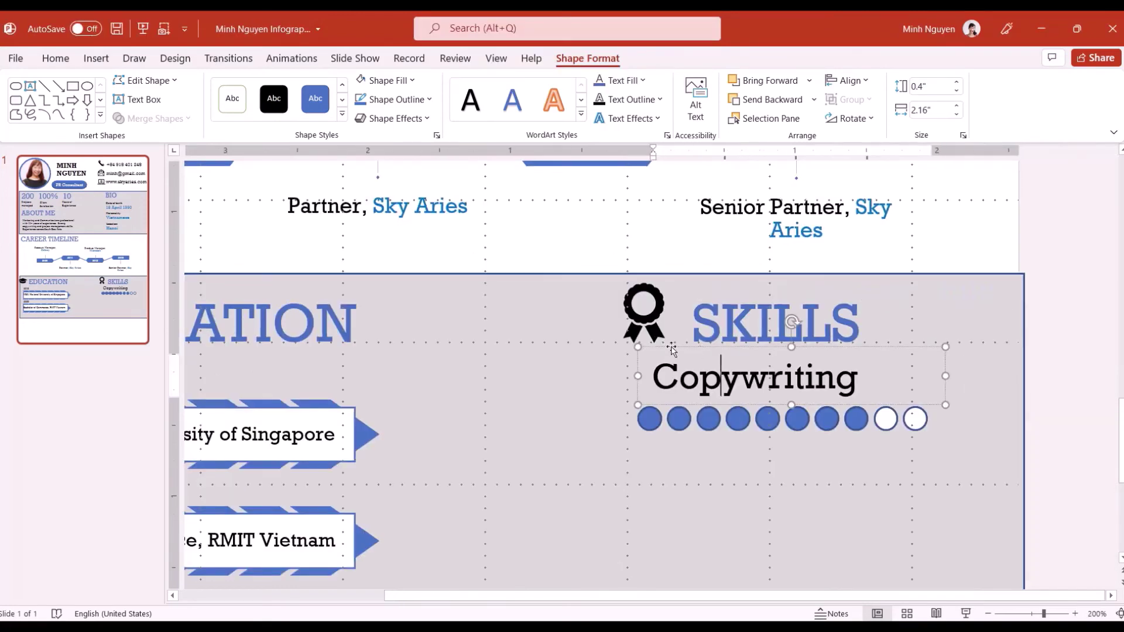
scroll(671, 350, down, 2)
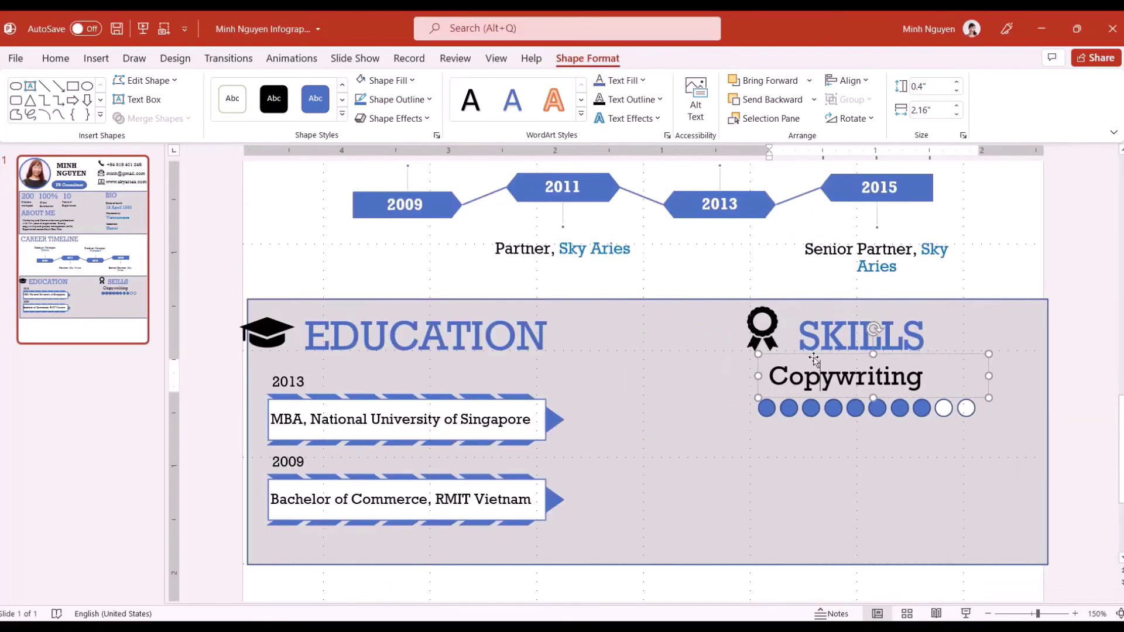
drag(924, 386, 930, 460)
double_click(930, 459)
text(Media Relations)
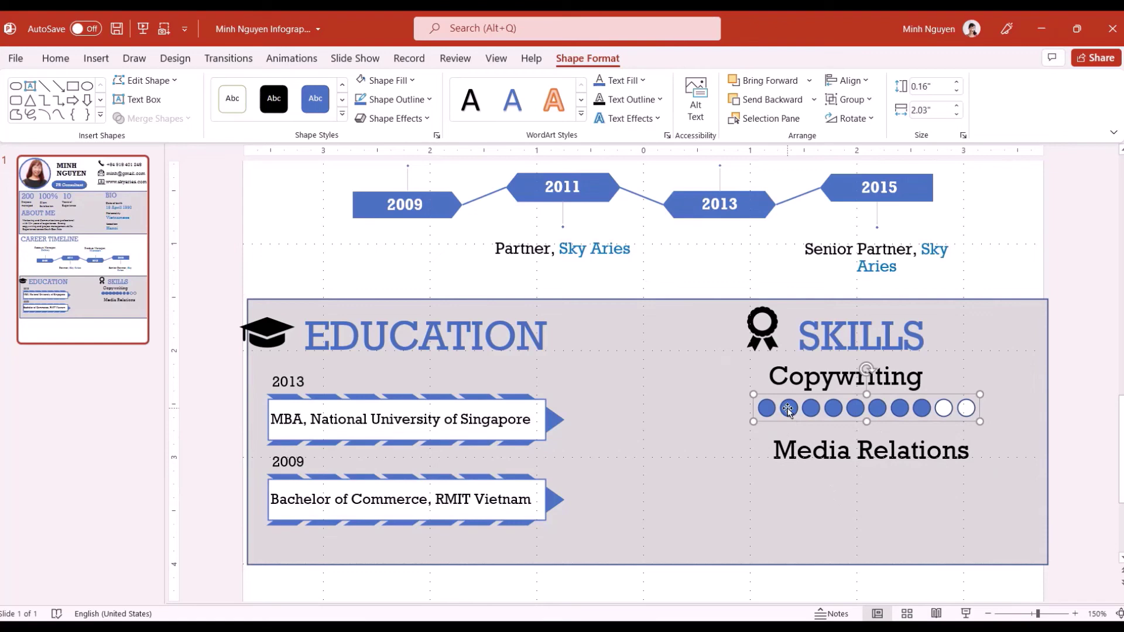
drag(789, 410, 781, 484)
click(799, 400)
drag(799, 400, 787, 509)
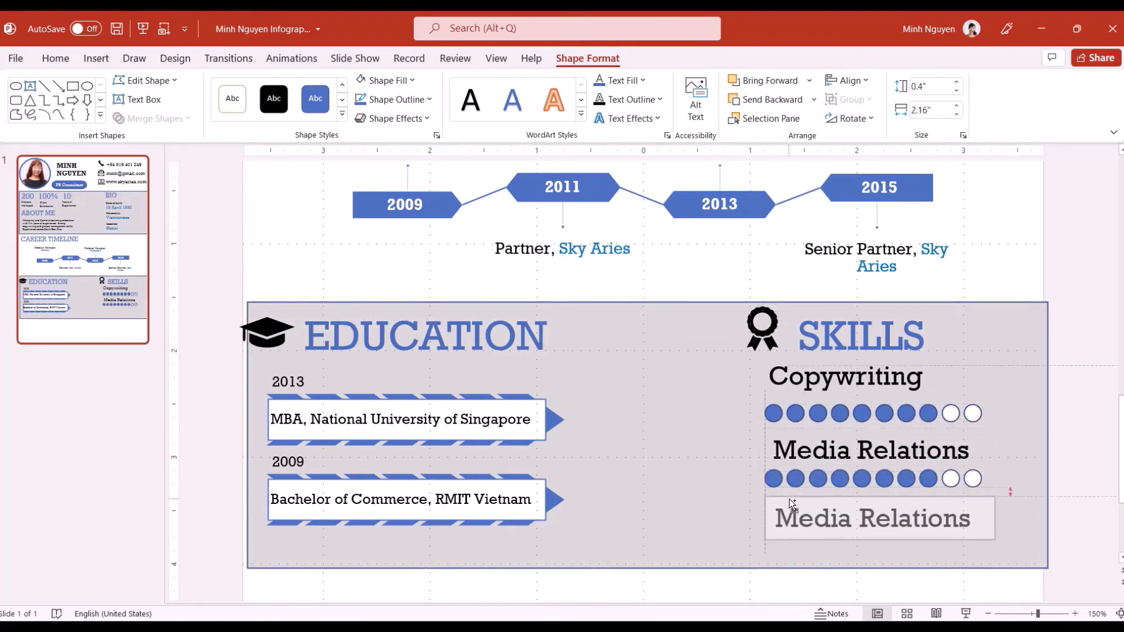
Add an Event Management title with a copied circle row beneath it
triple_click(819, 518)
text(Event Management)
drag(995, 518, 1022, 518)
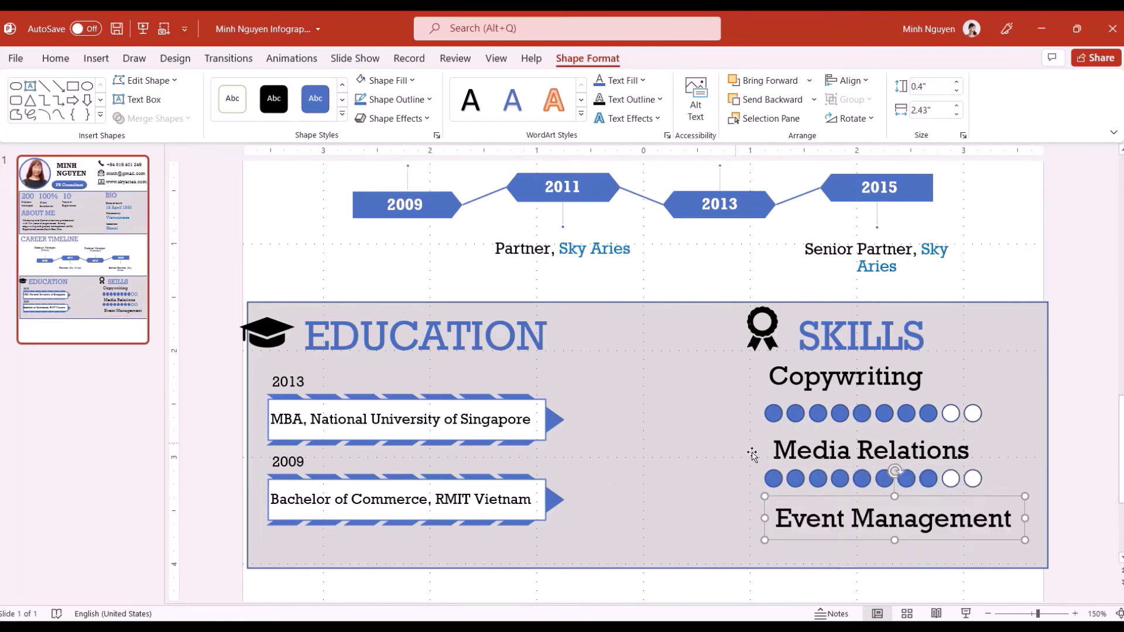
click(773, 478)
key(ctrl+c)
key(ctrl+v)
drag(815, 488, 803, 538)
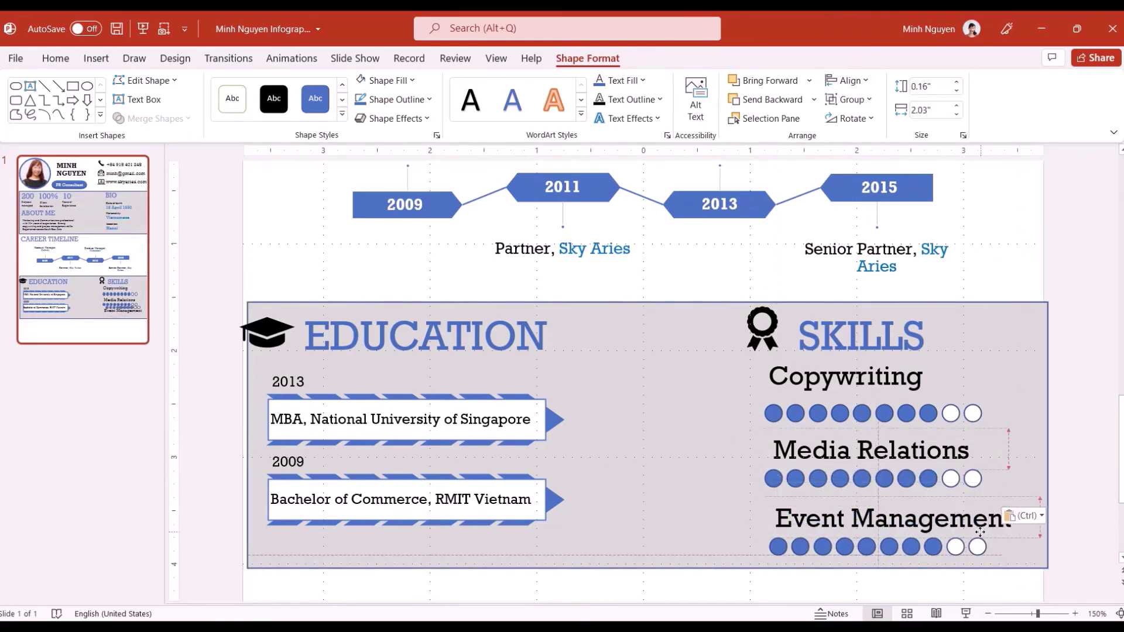
Align the Media Relations and Event Management titles and circle rows with the rows above
click(794, 479)
scroll(871, 425, down, 5)
click(759, 372)
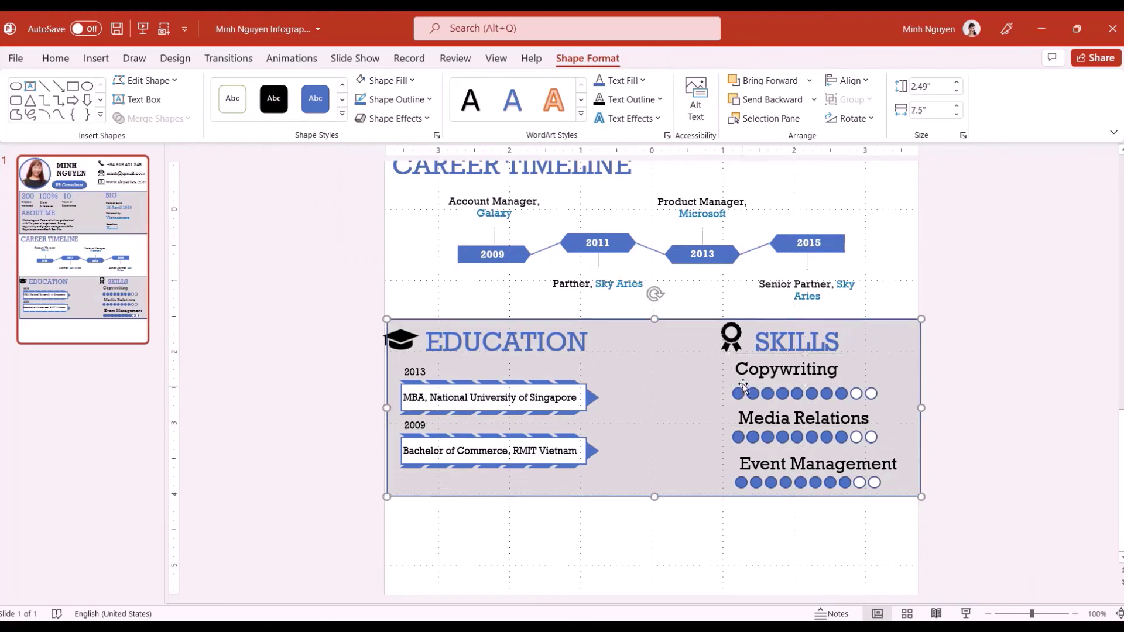
click(746, 412)
drag(745, 410, 750, 438)
click(755, 438)
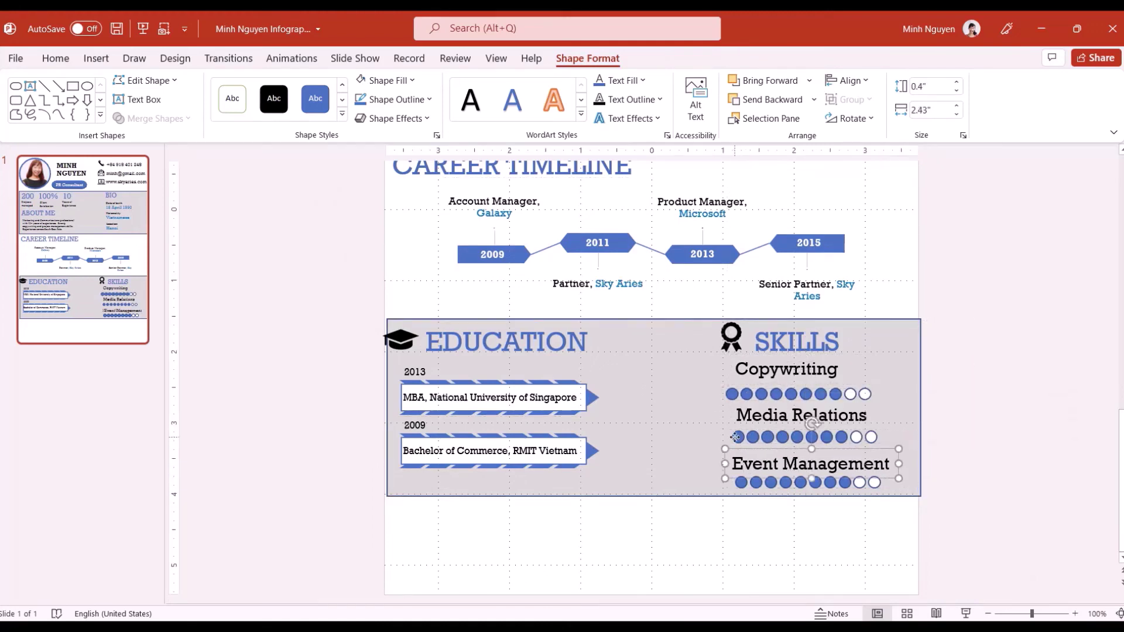
click(745, 480)
drag(745, 480, 783, 460)
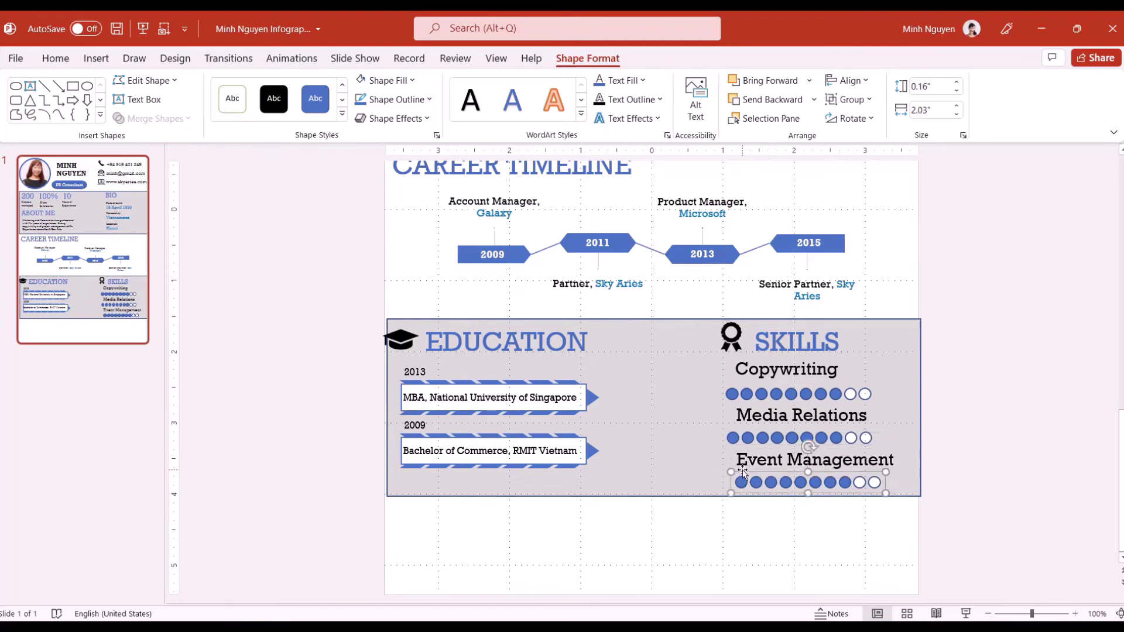
Fill four Event Management circles white for a six-of-ten rating
click(838, 484)
click(838, 484)
click(412, 80)
click(367, 121)
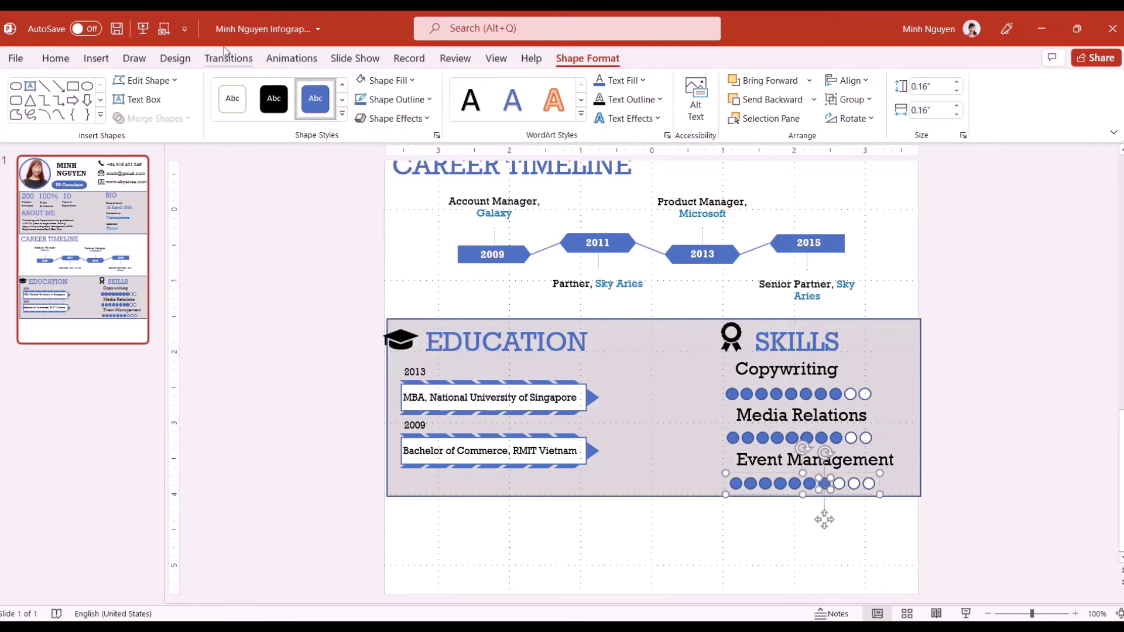
click(823, 520)
Duplicate the EDUCATION heading as LANGUAGE below the panel and copy it to the right
mouse_move(498, 71)
click(503, 342)
drag(504, 342, 432, 527)
text(LANGUAGE)
drag(532, 504, 869, 502)
Retitle the right heading HOBBIES and draw a Flowchart Terminator pill under LANGUAGE
text(HOBBIES)
click(515, 504)
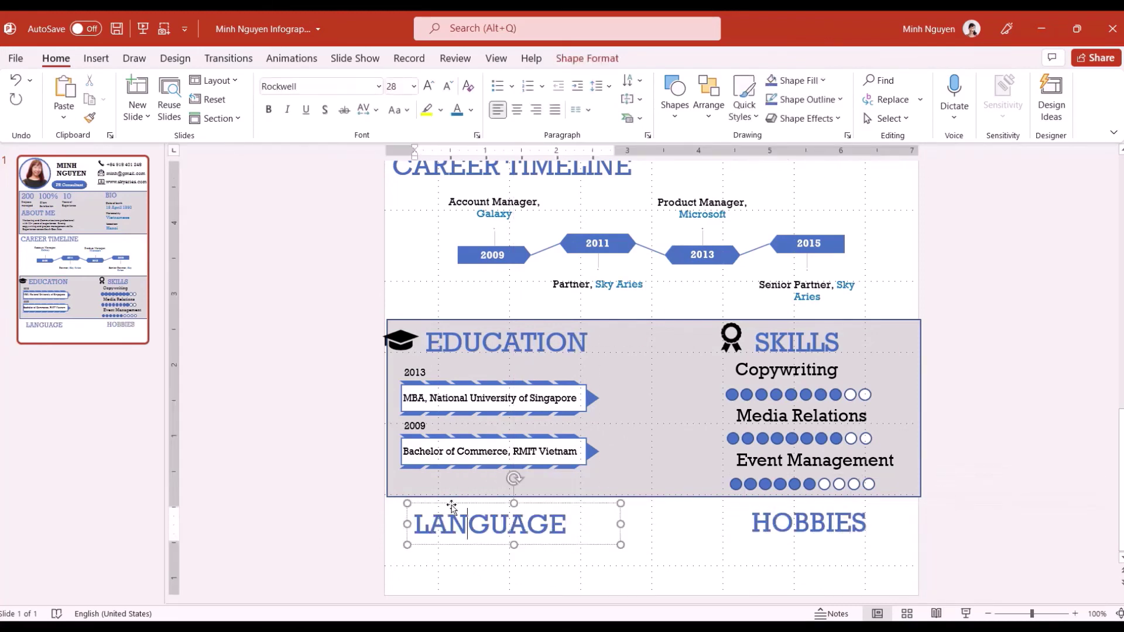
click(96, 58)
click(270, 100)
click(377, 507)
mouse_move(396, 558)
mouse_down()
mouse_move(501, 582)
mouse_move(467, 574)
mouse_up()
Give the copied pill a light fill and send it behind the blue pill as a track
right_click(490, 571)
click(412, 80)
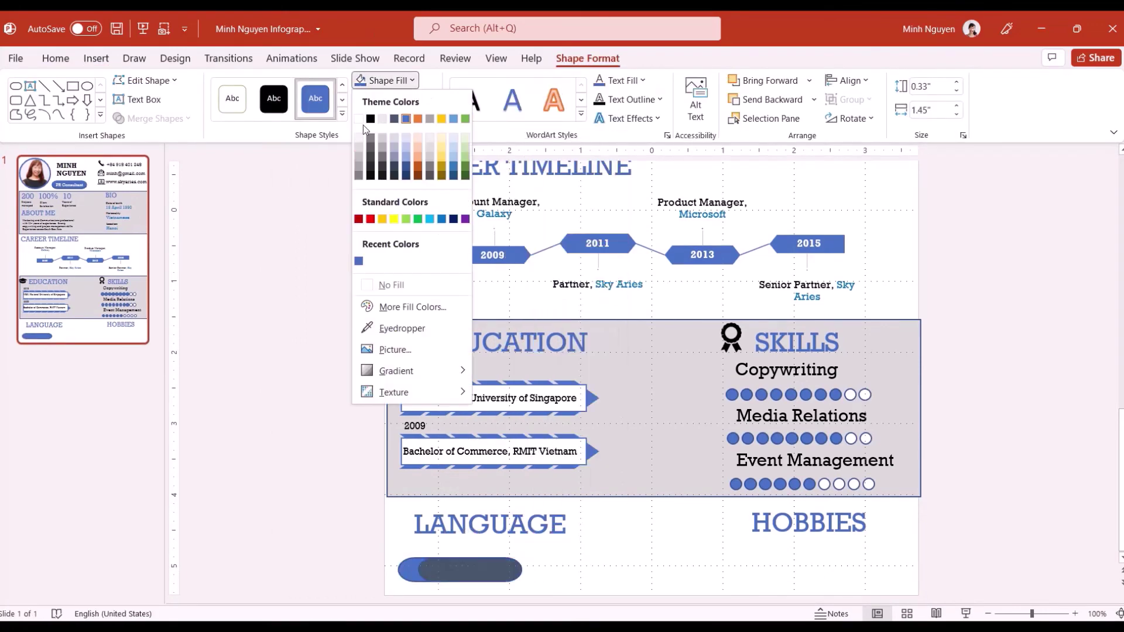
click(364, 113)
right_click(490, 570)
mouse_move(579, 332)
click(656, 332)
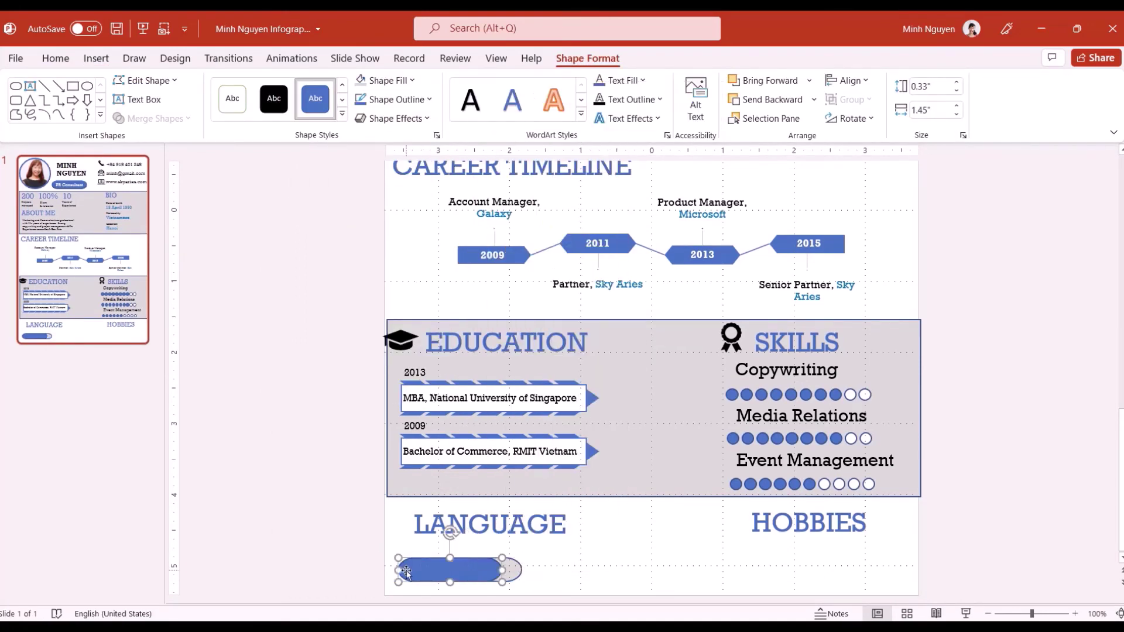
Label the blue pill 'English' in Rockwell, size 16
right_click(409, 570)
click(464, 245)
text(eNGLISH)
key(ctrl+a)
click(55, 58)
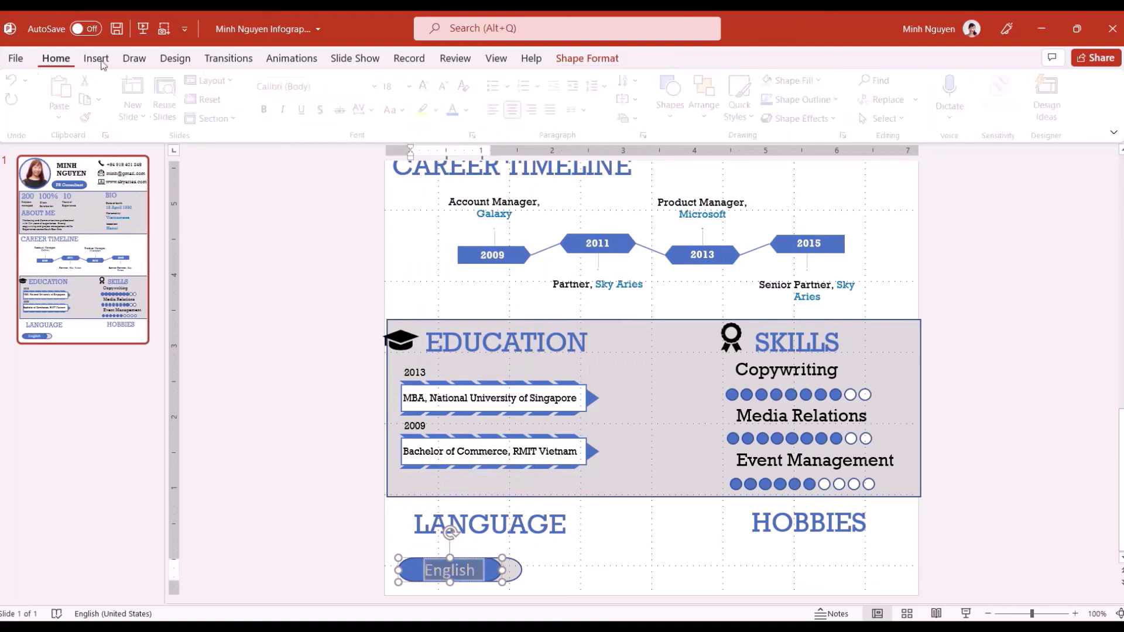
click(378, 86)
click(301, 188)
click(413, 86)
click(398, 229)
click(454, 570)
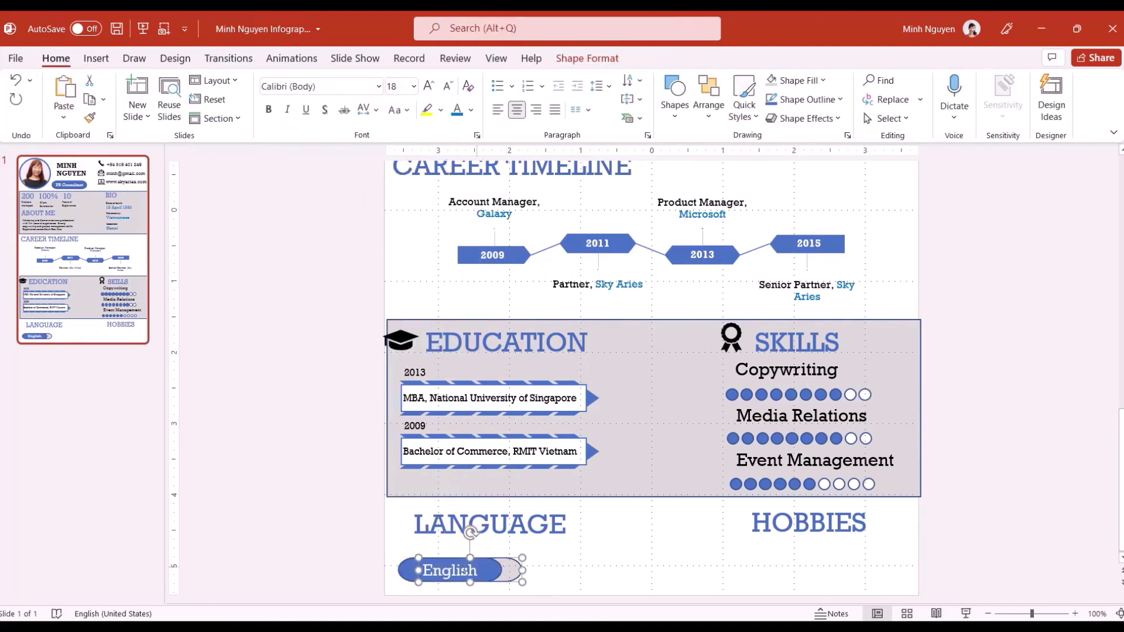
Duplicate the English bar to the right, relabel it 'Vietnamese', and adjust the bars' positions
shift+click(512, 570)
drag(455, 570, 589, 569)
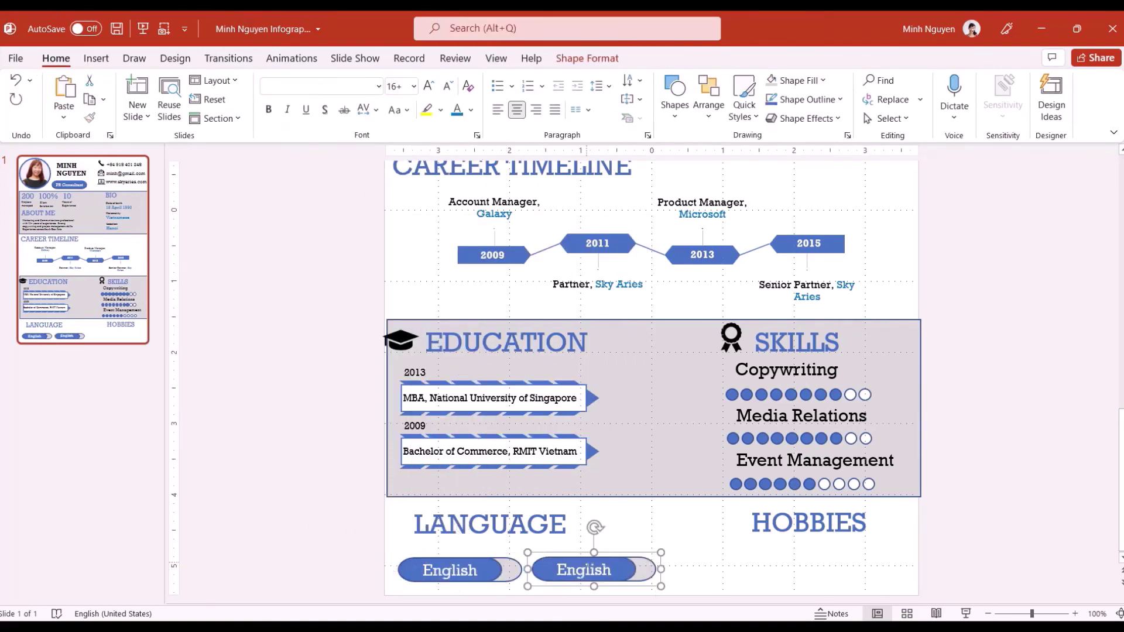
double_click(584, 570)
text(Vietnamese)
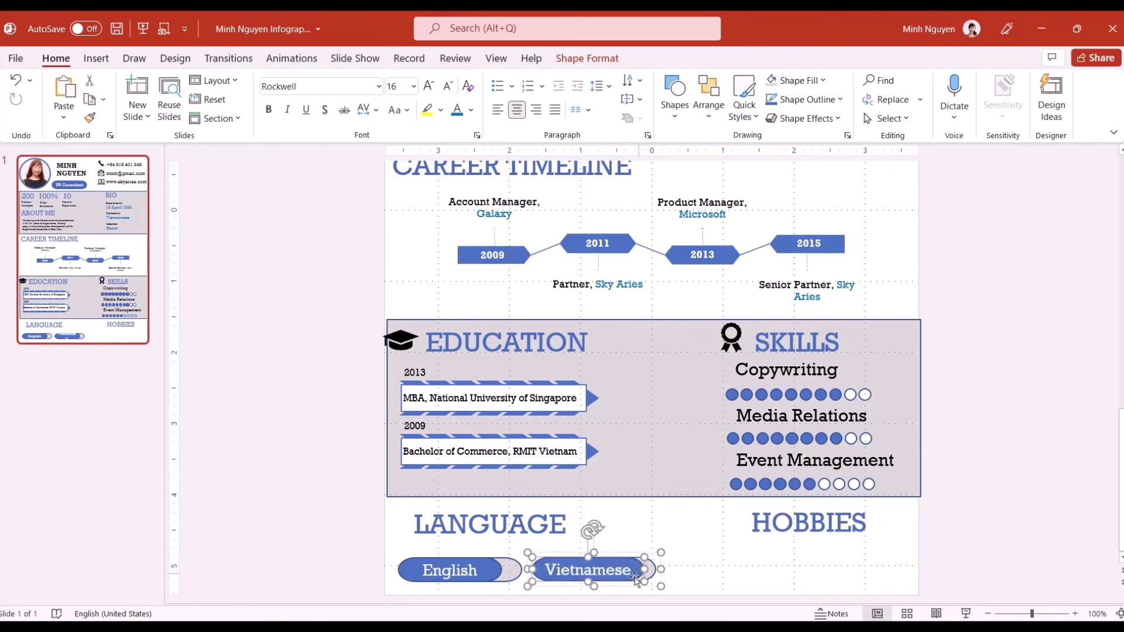
click(662, 378)
click(464, 562)
drag(464, 562, 456, 564)
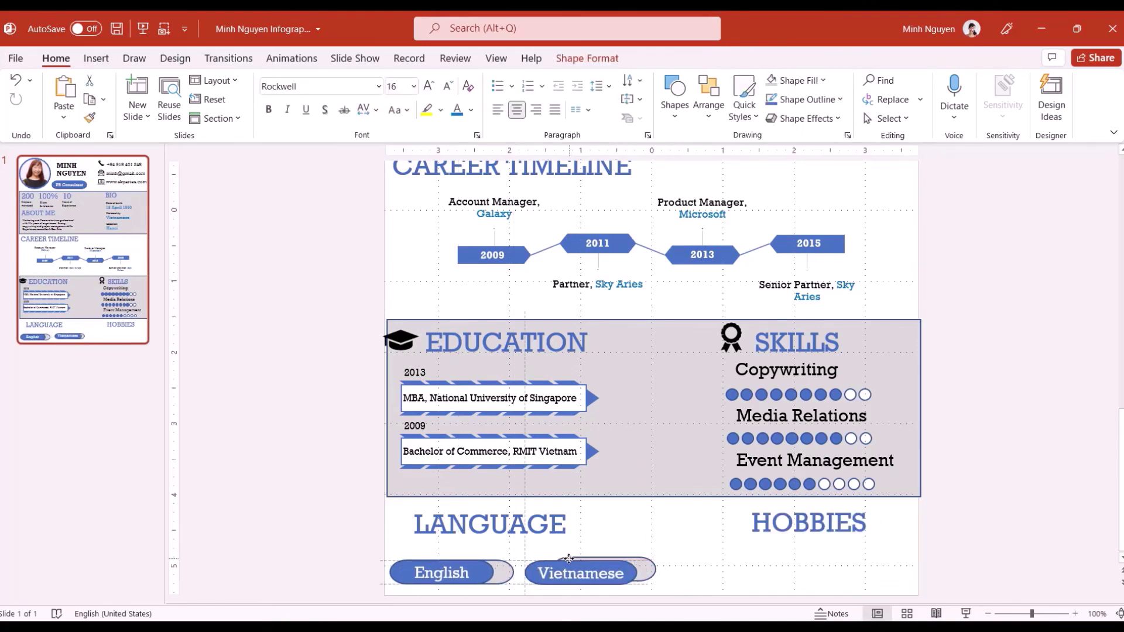
click(589, 568)
click(589, 556)
click(589, 556)
key(Escape)
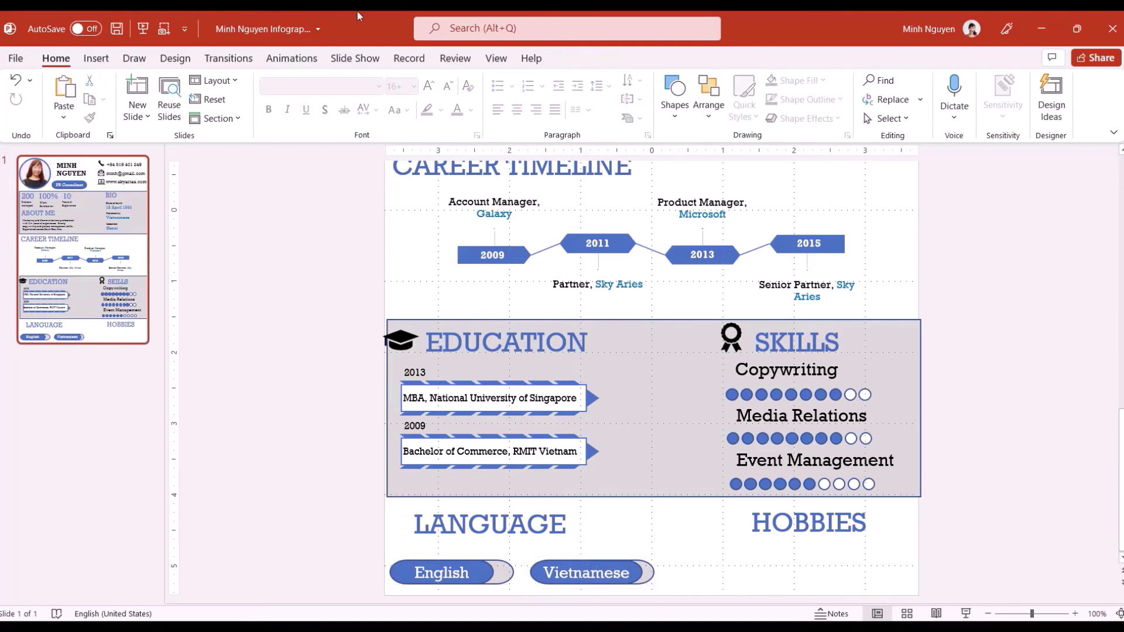
Insert a running figure icon and place it, shrunk, under the HOBBIES heading
click(96, 58)
click(293, 94)
text(running)
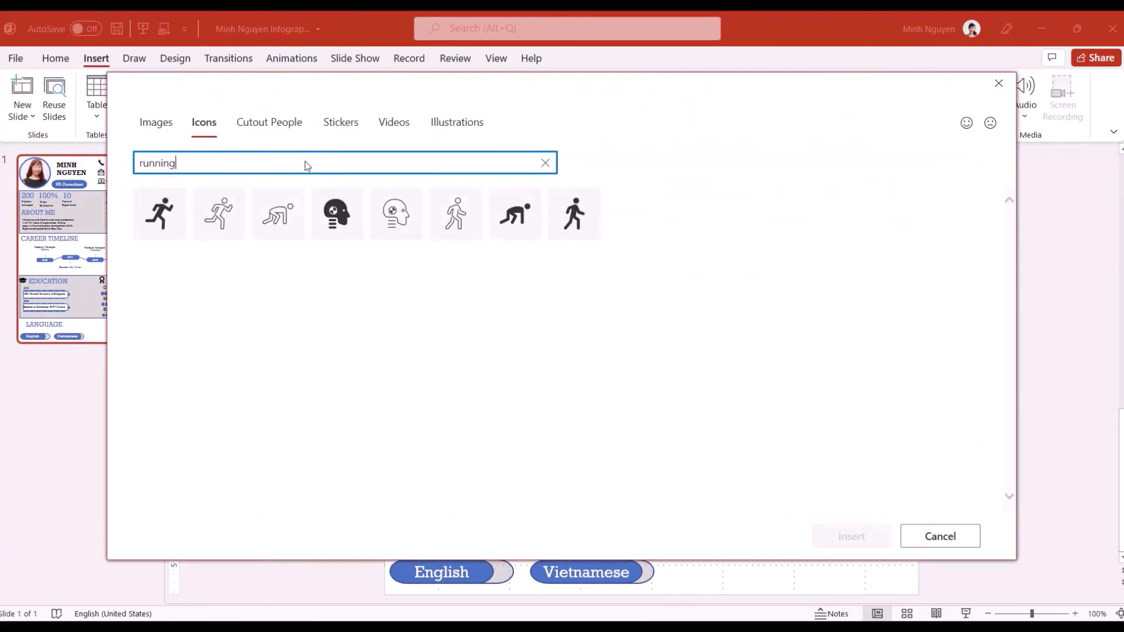
click(159, 214)
click(851, 536)
drag(651, 208, 754, 559)
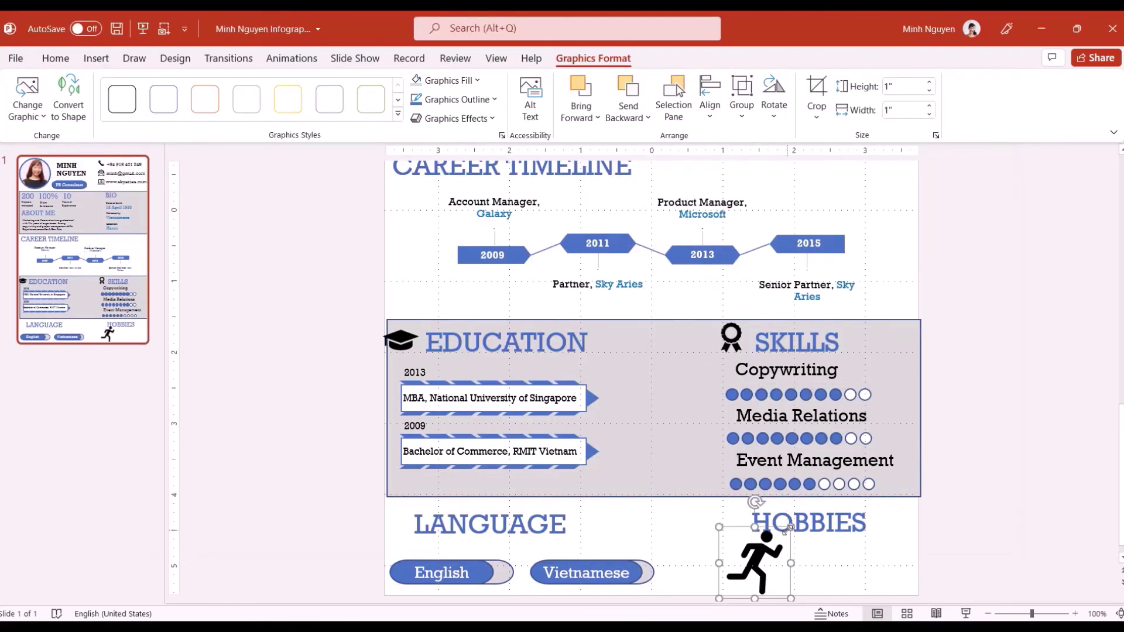
drag(724, 596, 751, 580)
Insert a yoga pose icon and place it beside the running icon
click(96, 58)
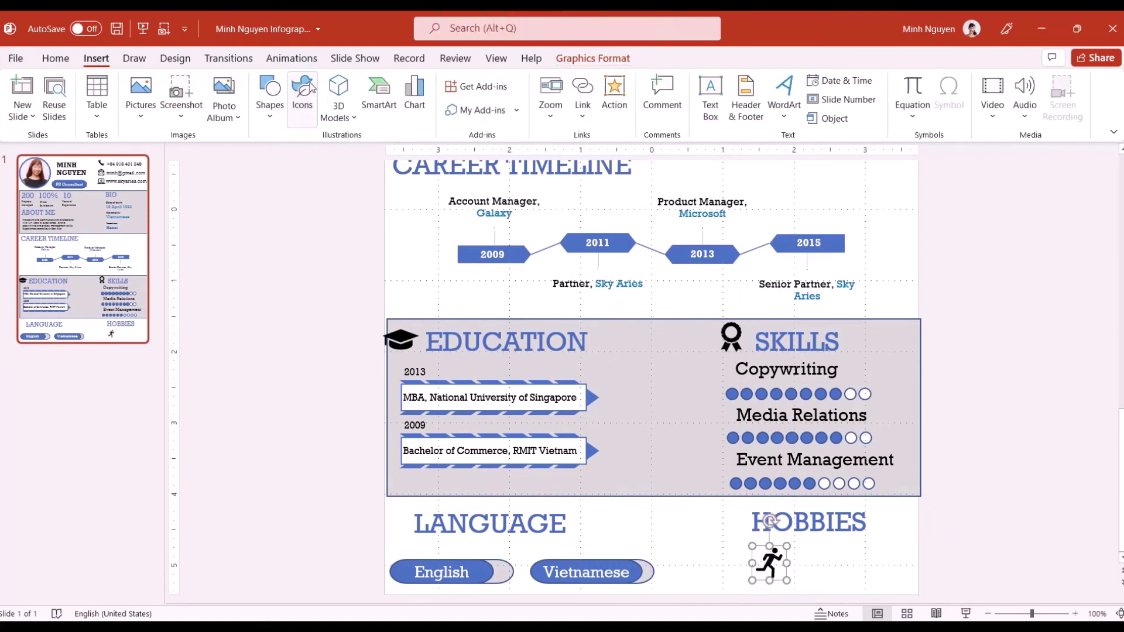
click(293, 94)
text(yoga)
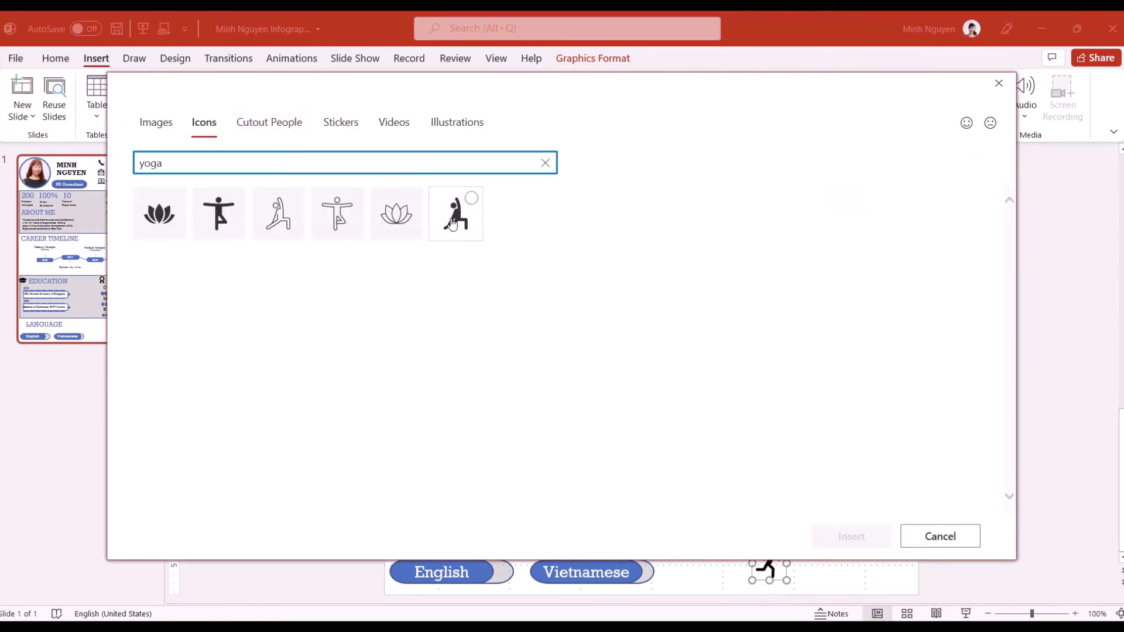
click(278, 216)
click(838, 535)
drag(648, 205, 808, 561)
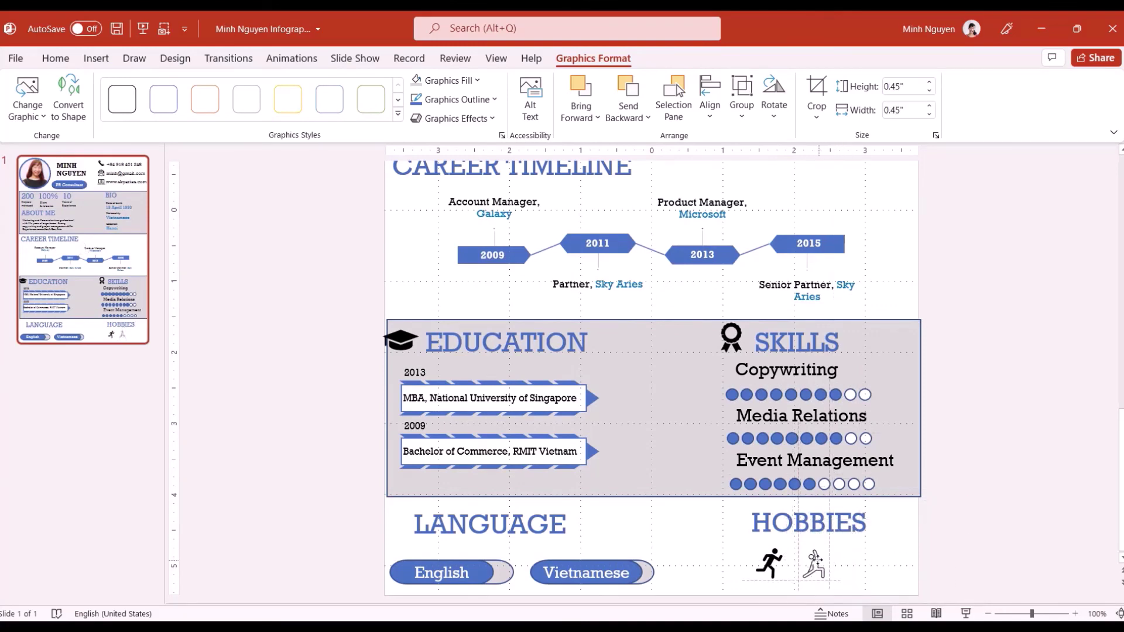
Insert a chef icon from a 'cooking' search and place it beside the yoga icon
click(96, 58)
click(301, 93)
text(cooking)
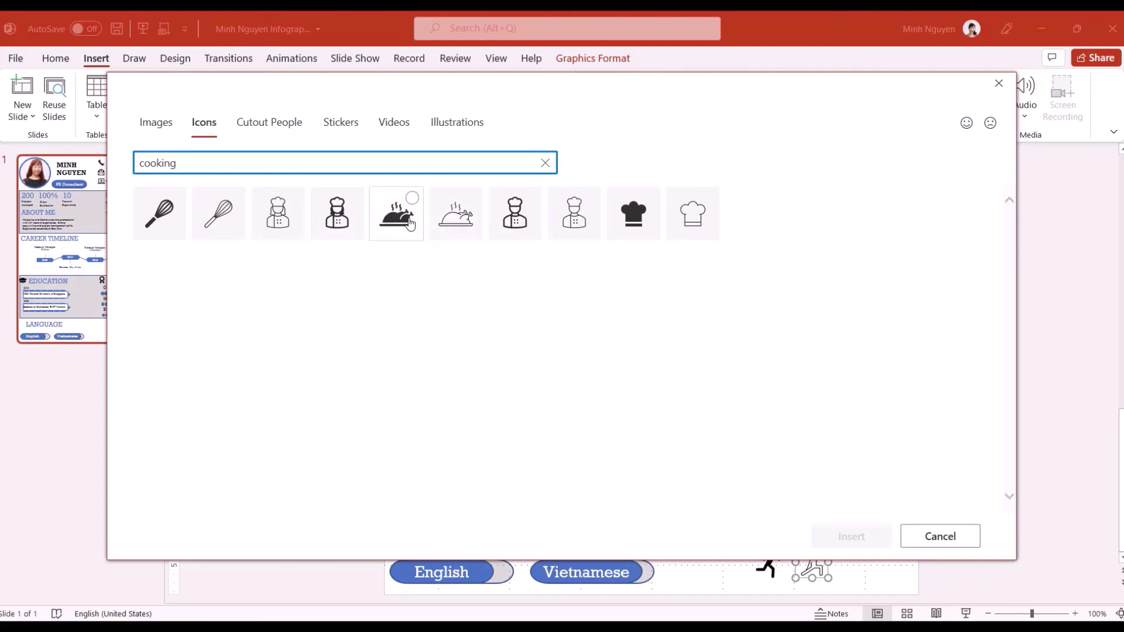
click(514, 213)
click(337, 214)
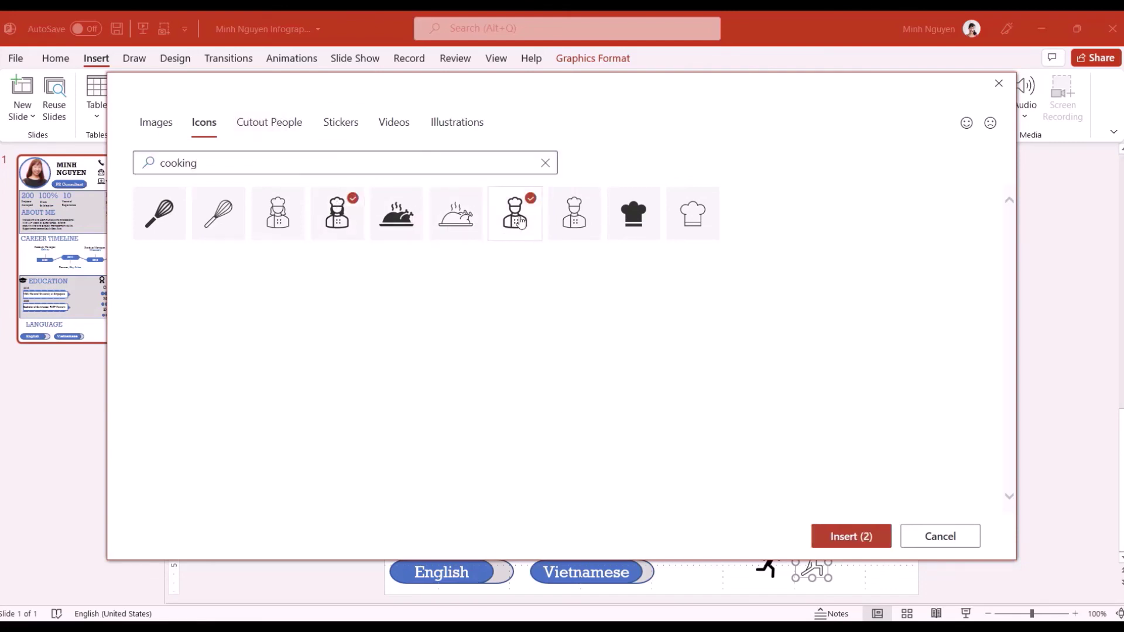
click(515, 214)
click(851, 536)
drag(677, 233, 866, 542)
click(984, 515)
scroll(1055, 376, down, 4)
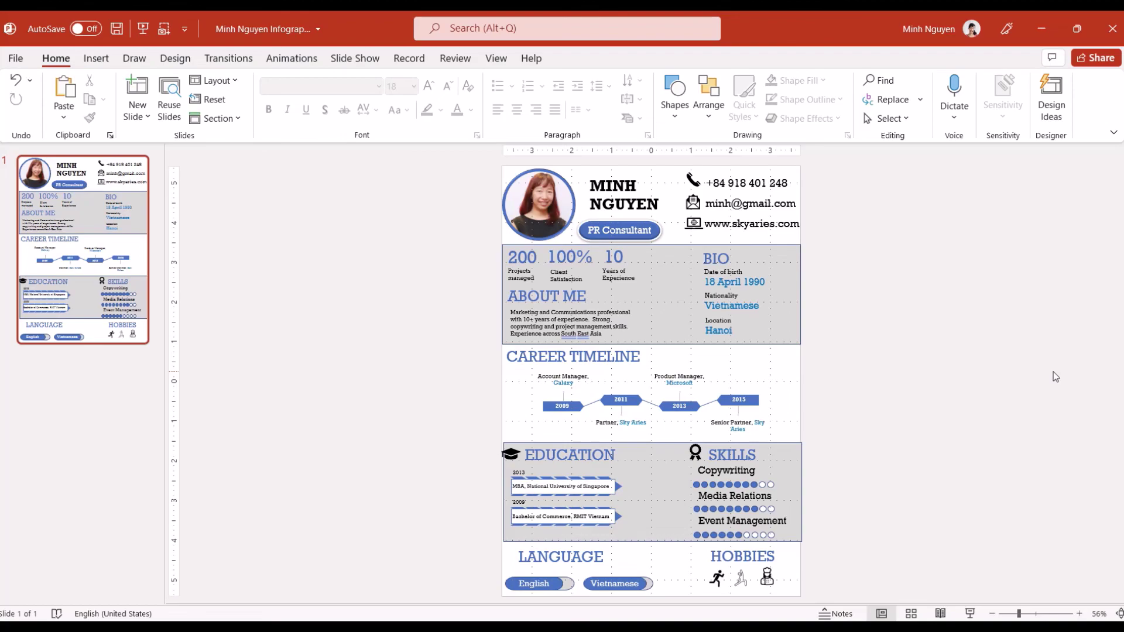
In Save As, switch the file type to PDF (*.pdf) with the Desktop as destination
click(15, 58)
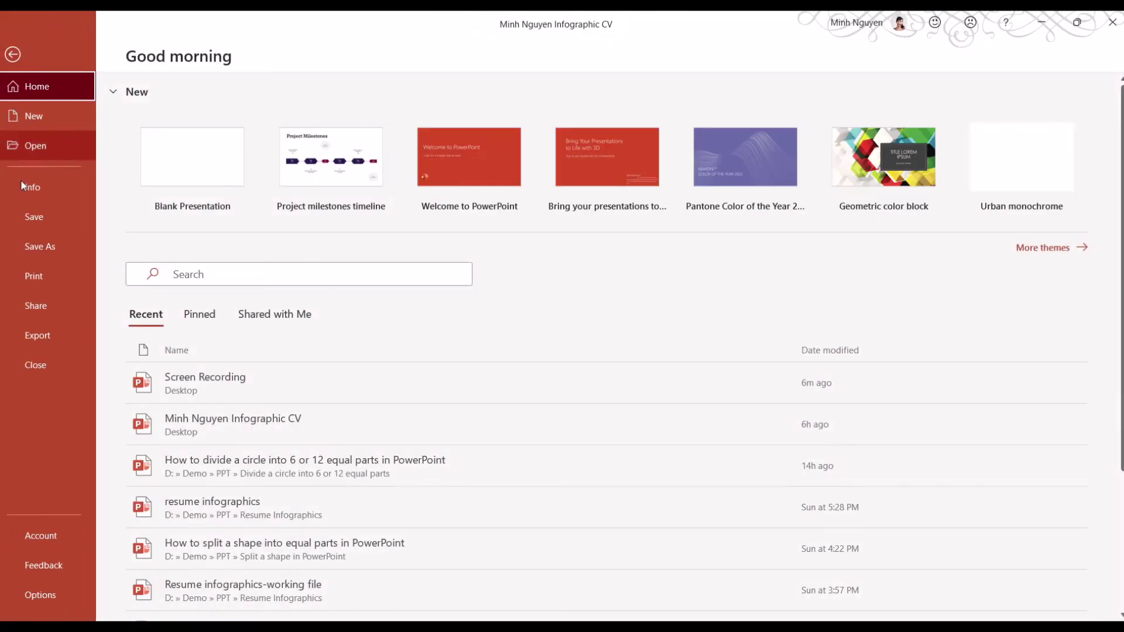
click(24, 244)
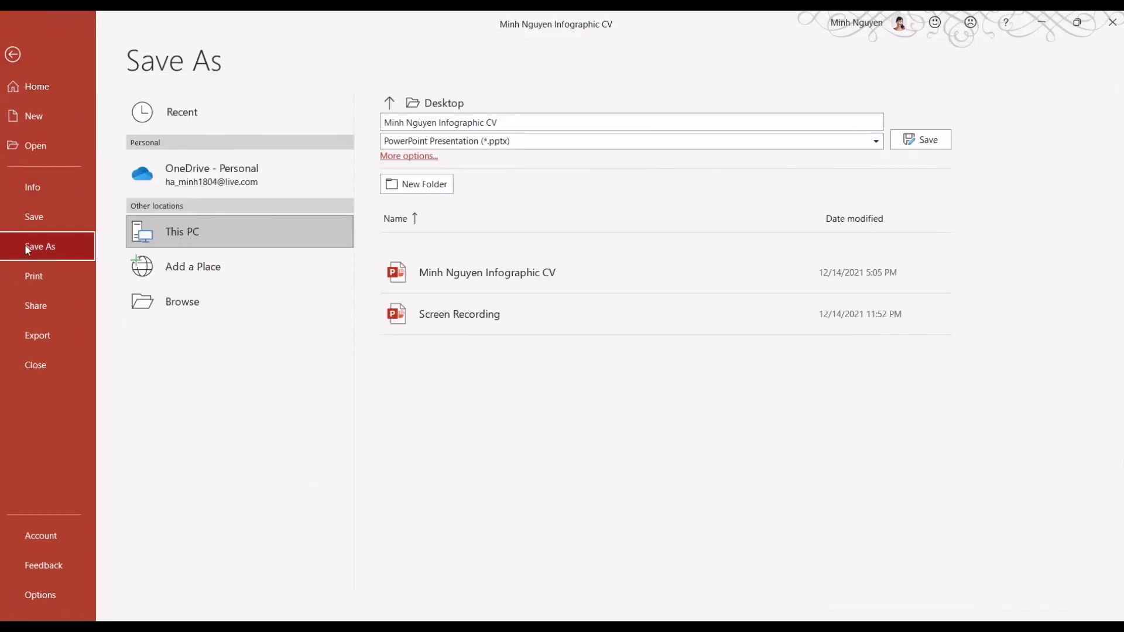
click(606, 143)
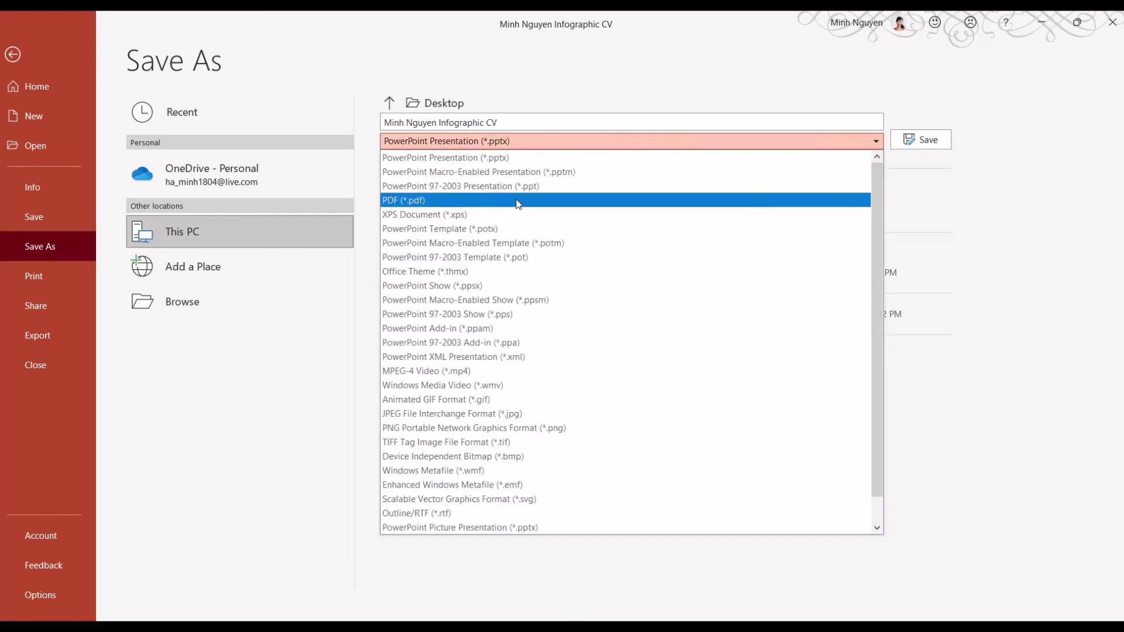
click(518, 200)
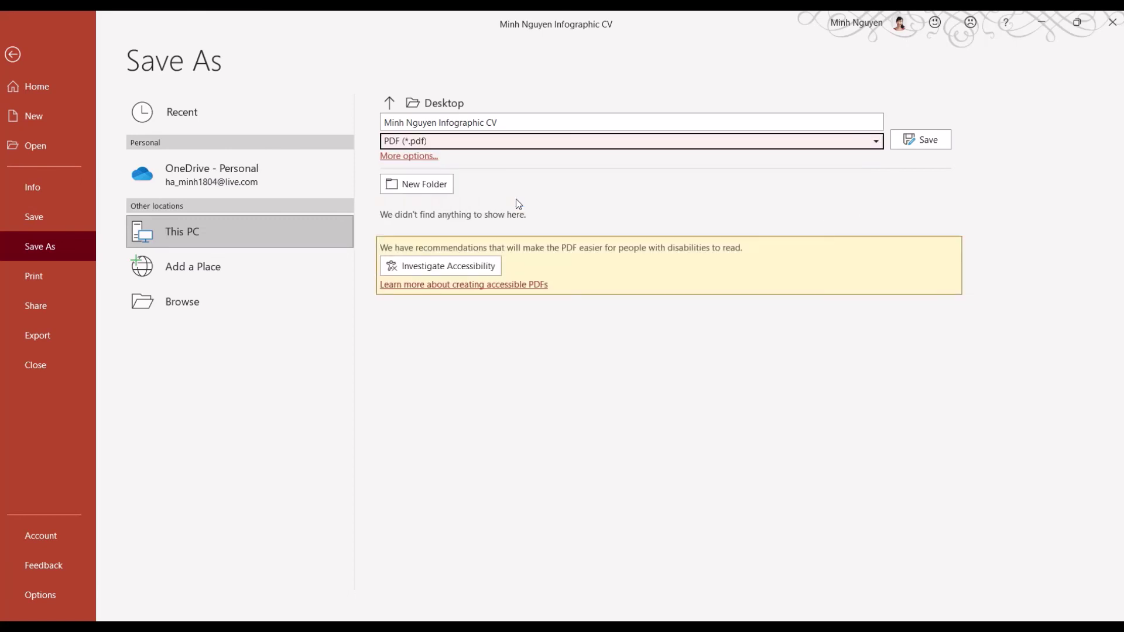
Save the resume as a PDF on the Desktop
click(921, 139)
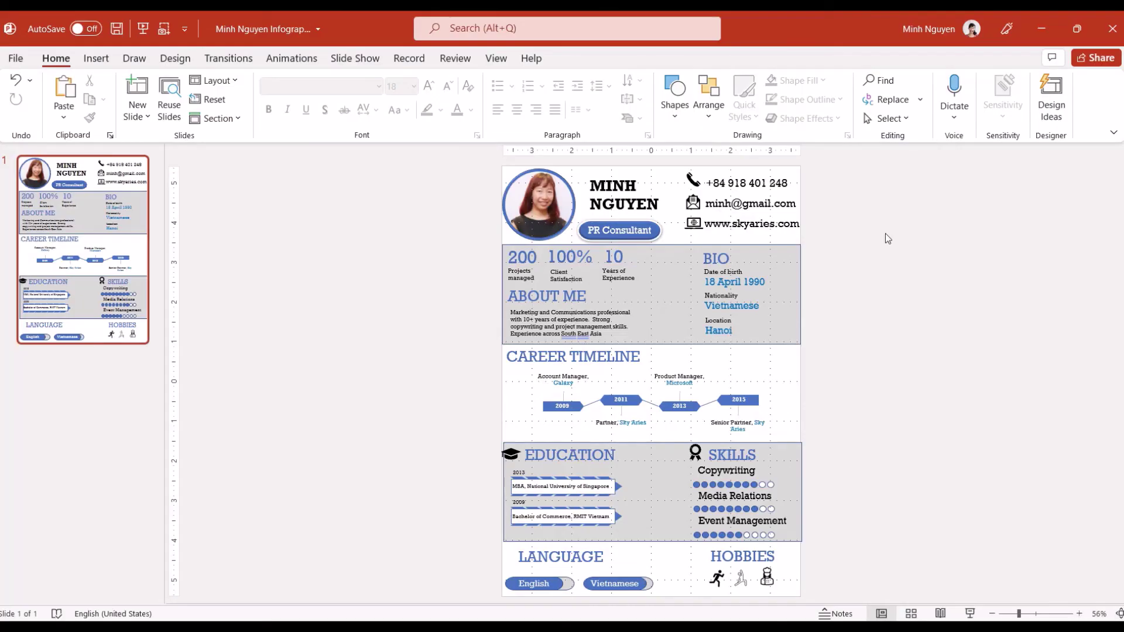